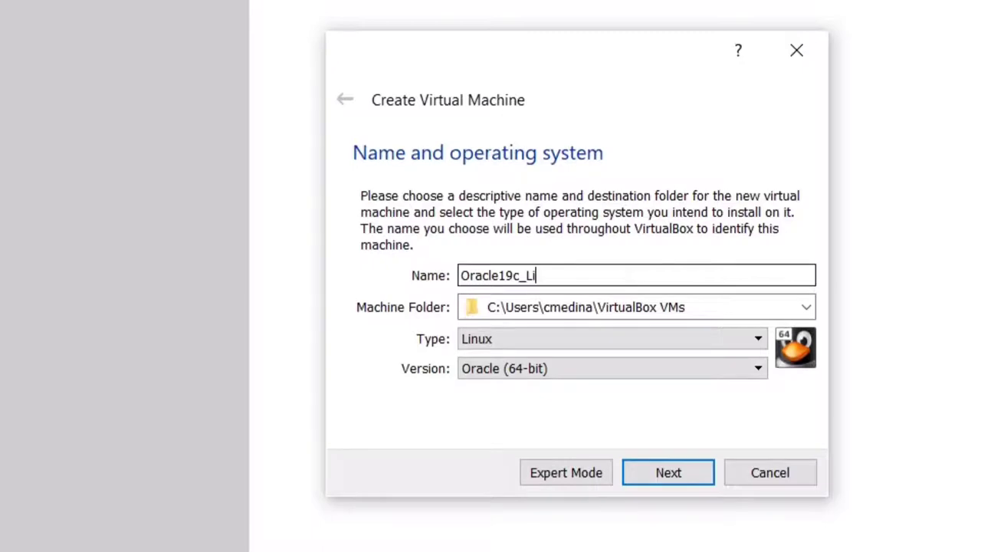
# Finish naming the new machine Oracle19c_LINUX7 and continue.
pyautogui.press('BackSpace')
pyautogui.press('BackSpace')
pyautogui.write('INUX7')
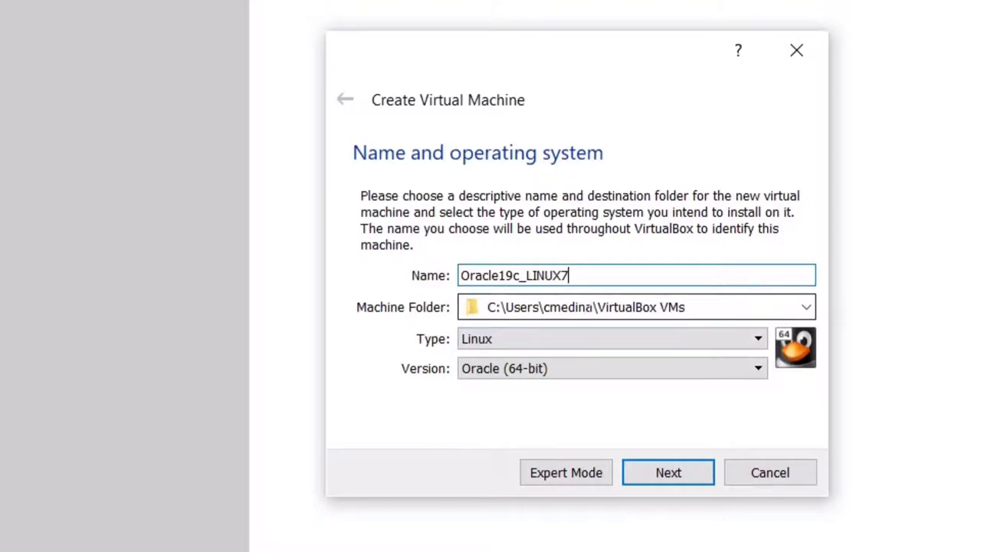
pyautogui.moveTo(578, 80); pyautogui.dragTo(270, 26)
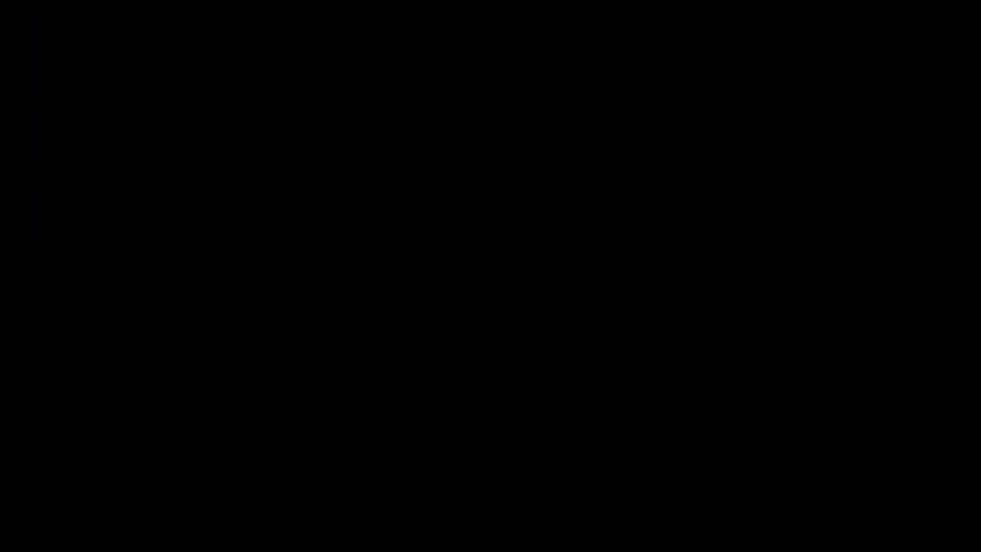
pyautogui.click(656, 485)
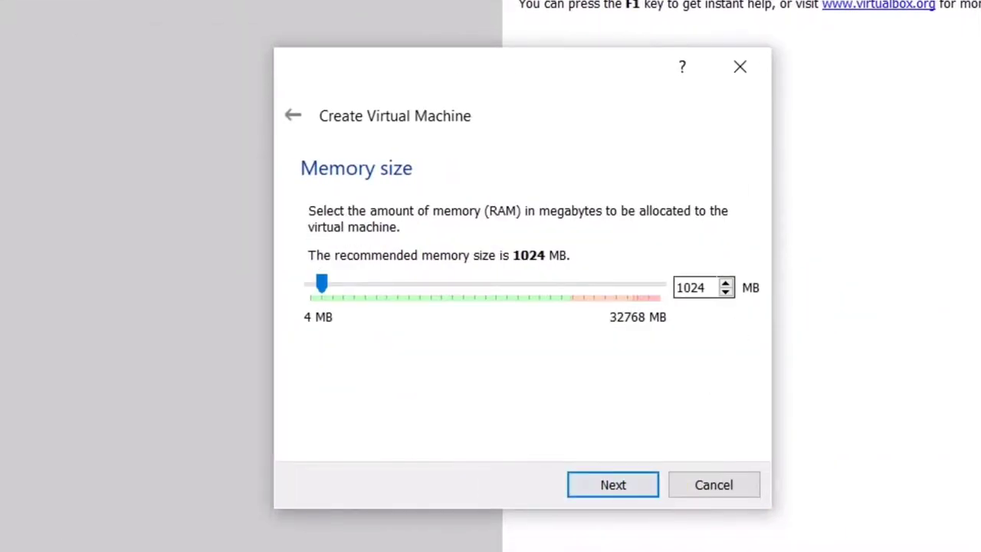
# Set the memory size to 3072 MB.
pyautogui.moveTo(712, 285); pyautogui.dragTo(547, 256)
pyautogui.write('3074')
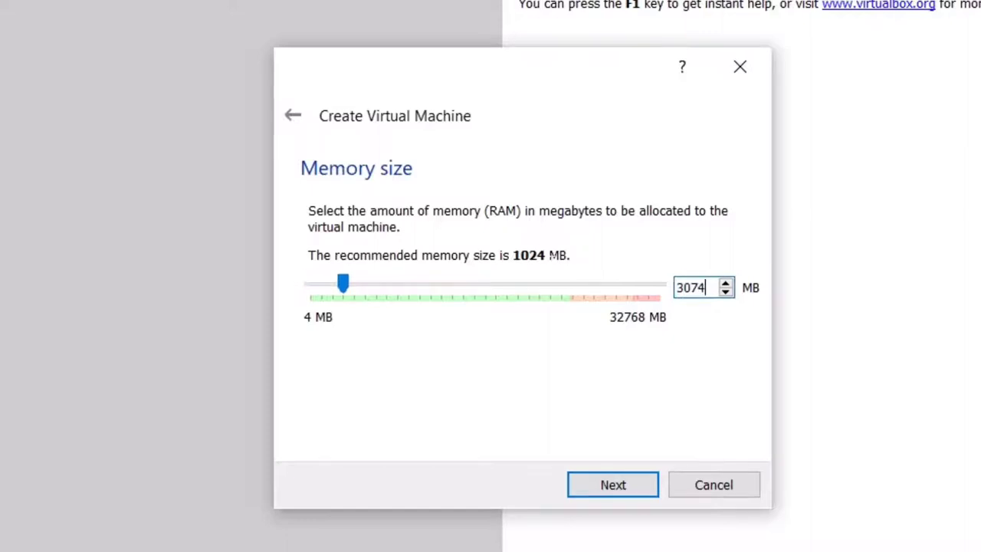
pyautogui.press('BackSpace')
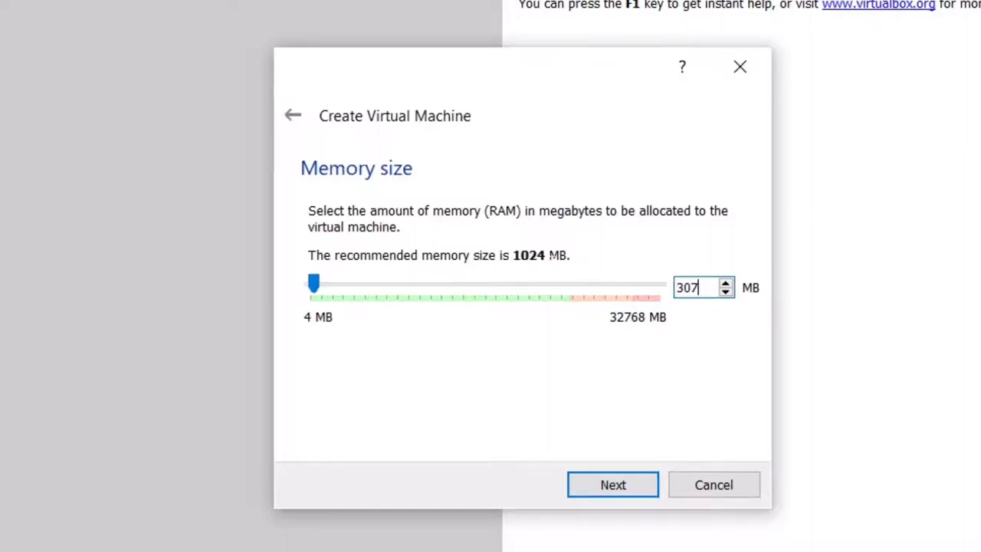
pyautogui.write('2')
pyautogui.moveTo(705, 287); pyautogui.dragTo(604, 289)
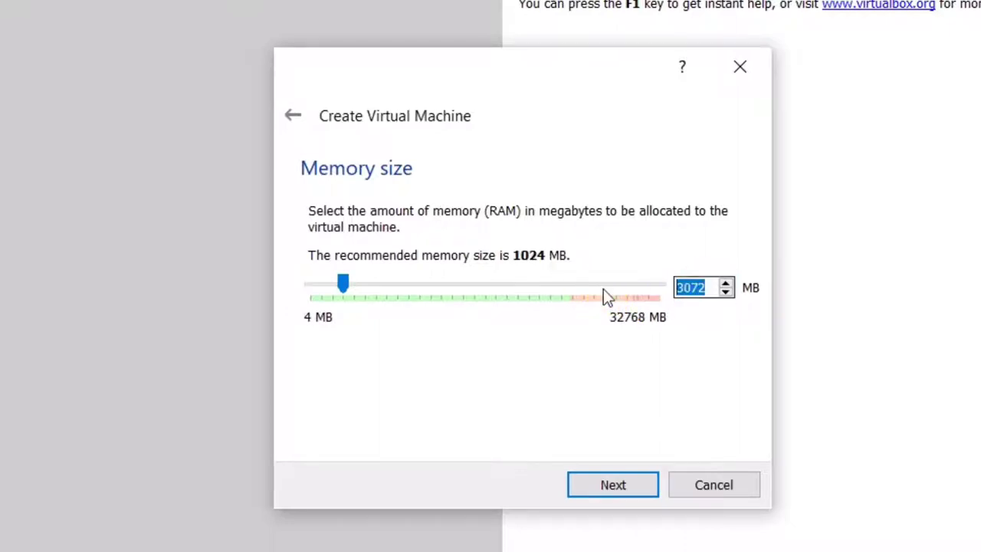
pyautogui.click(651, 493)
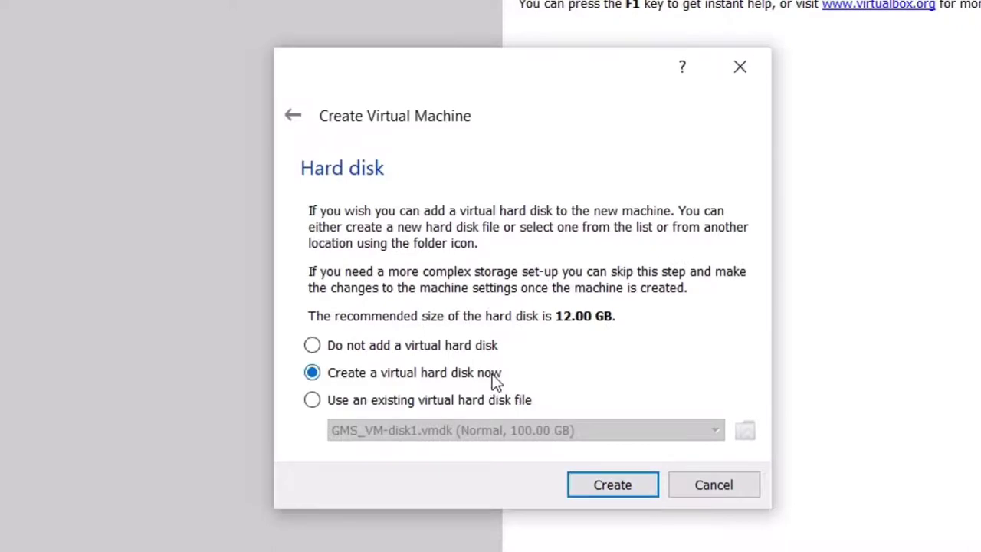
# Create a new dynamically allocated VDI virtual hard disk.
pyautogui.click(492, 377)
pyautogui.click(639, 484)
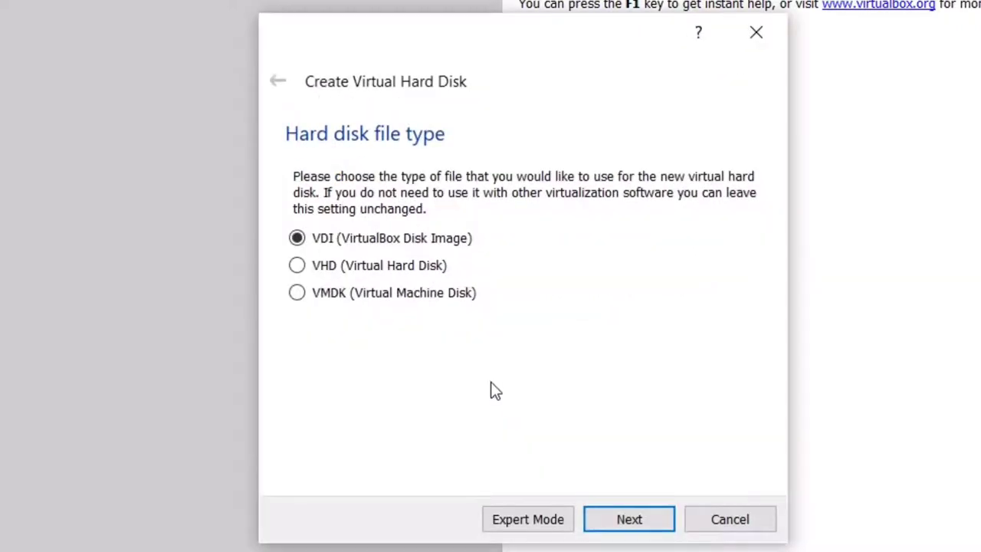
pyautogui.click(660, 524)
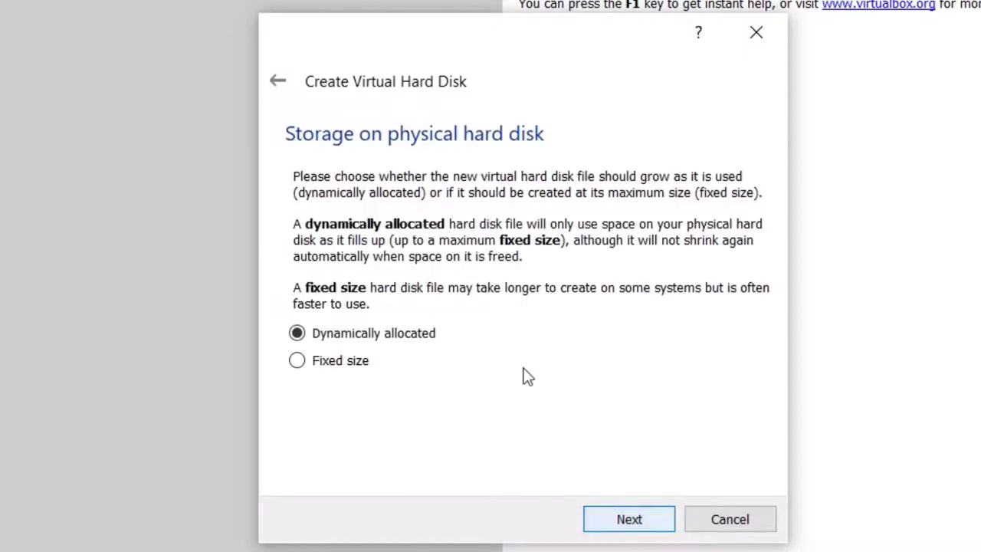
pyautogui.click(375, 337)
pyautogui.click(667, 525)
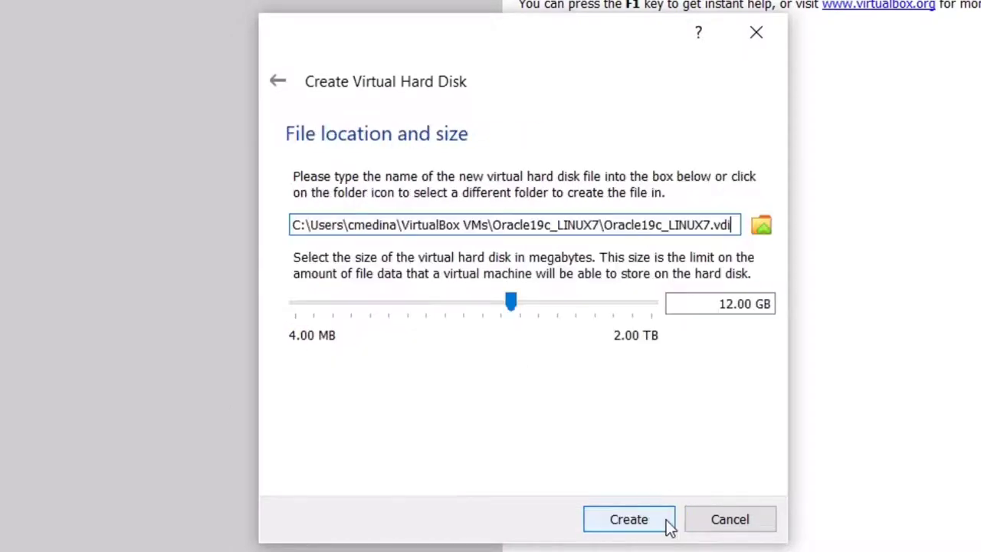
# Set the disk size to 50 GB and create the machine.
pyautogui.doubleClick(728, 306)
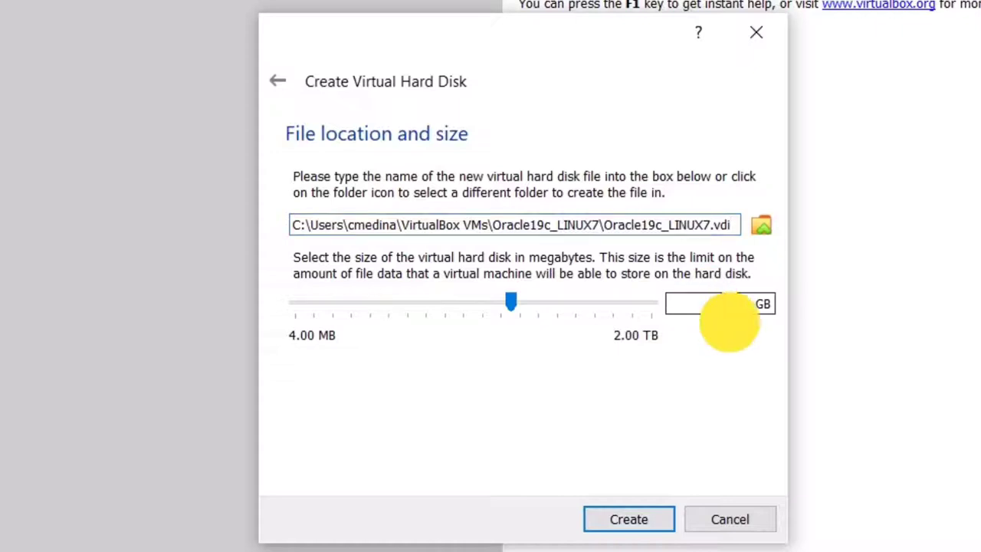
pyautogui.write('50')
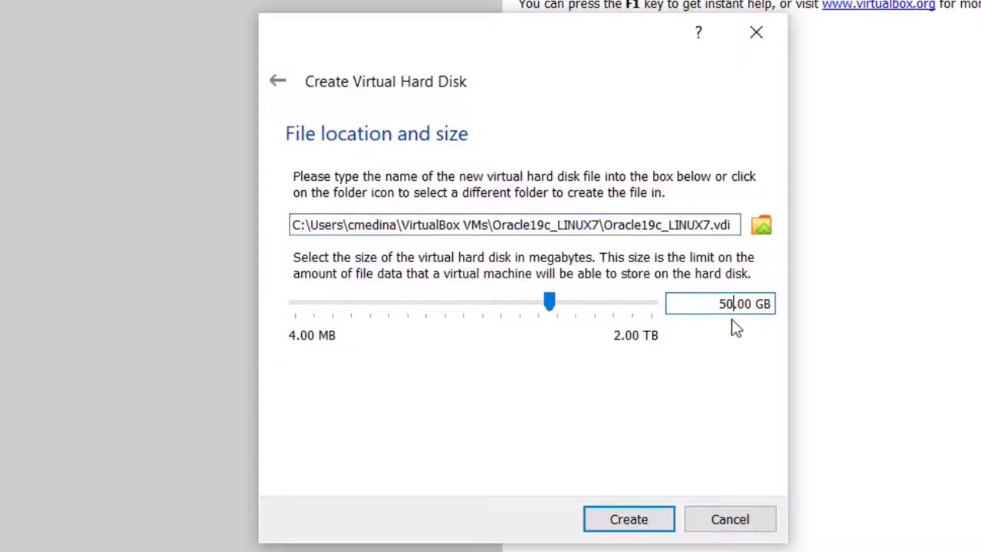
pyautogui.moveTo(707, 304); pyautogui.dragTo(892, 326)
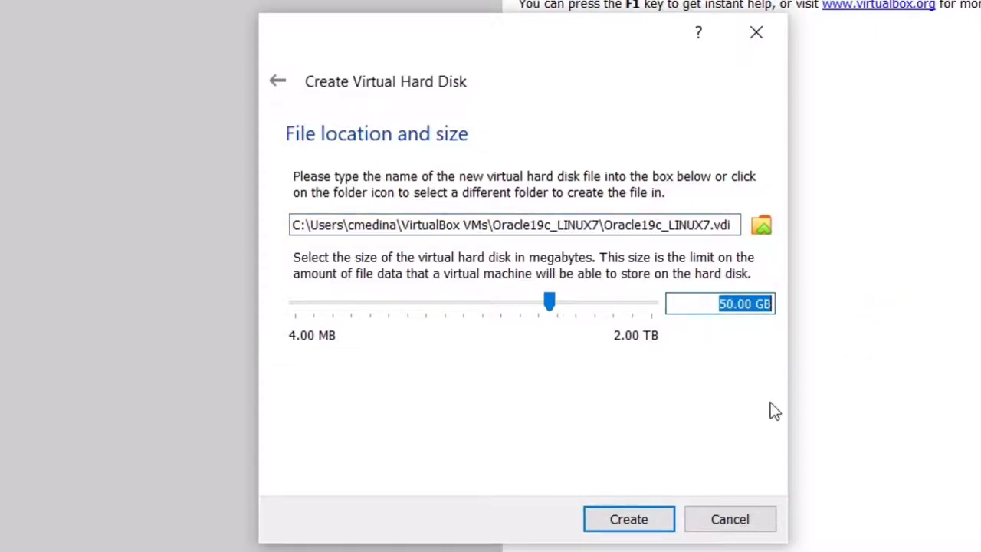
pyautogui.click(670, 519)
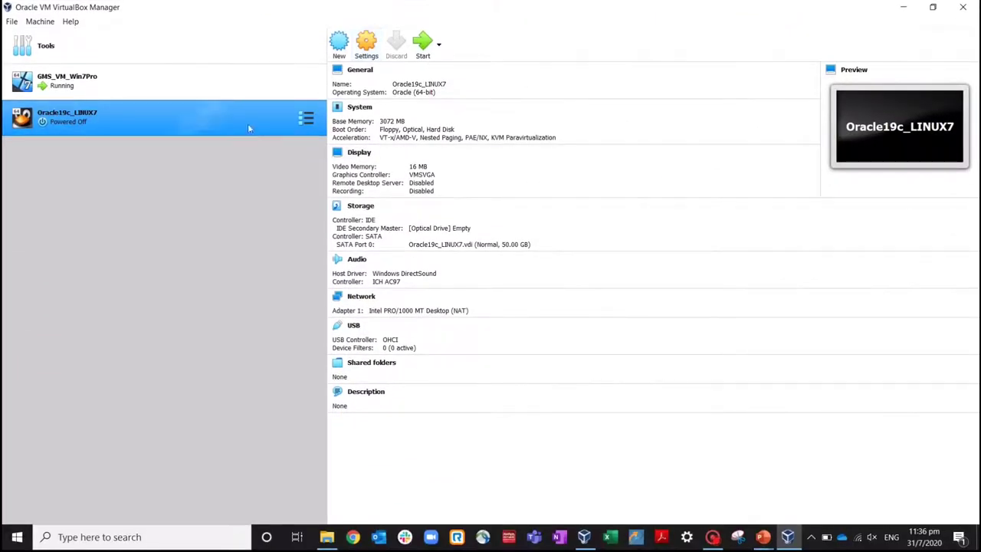
# Open the Settings dialog for Oracle19c_LINUX7 from the toolbar.
pyautogui.click(366, 42)
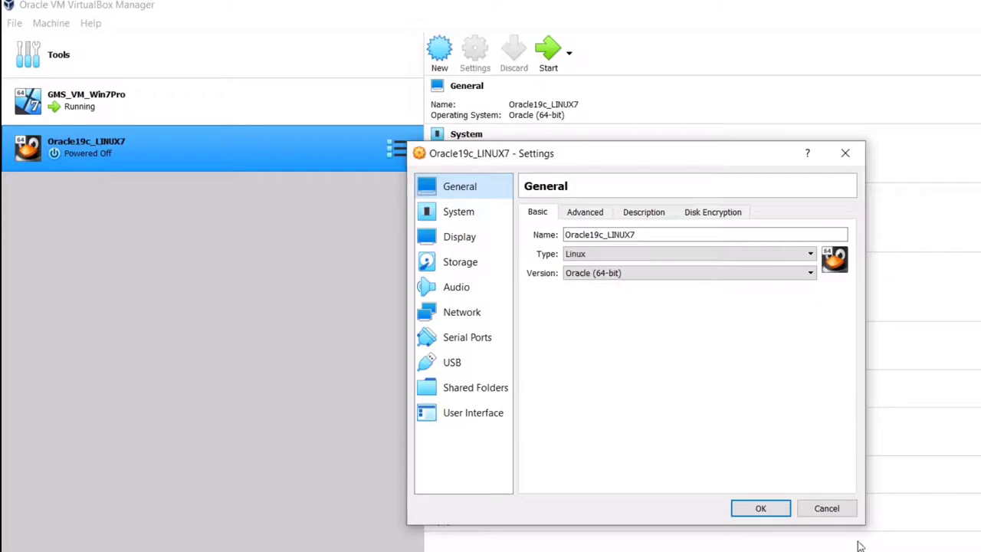
# Set Shared Clipboard to Bidirectional under General > Advanced.
pyautogui.click(594, 214)
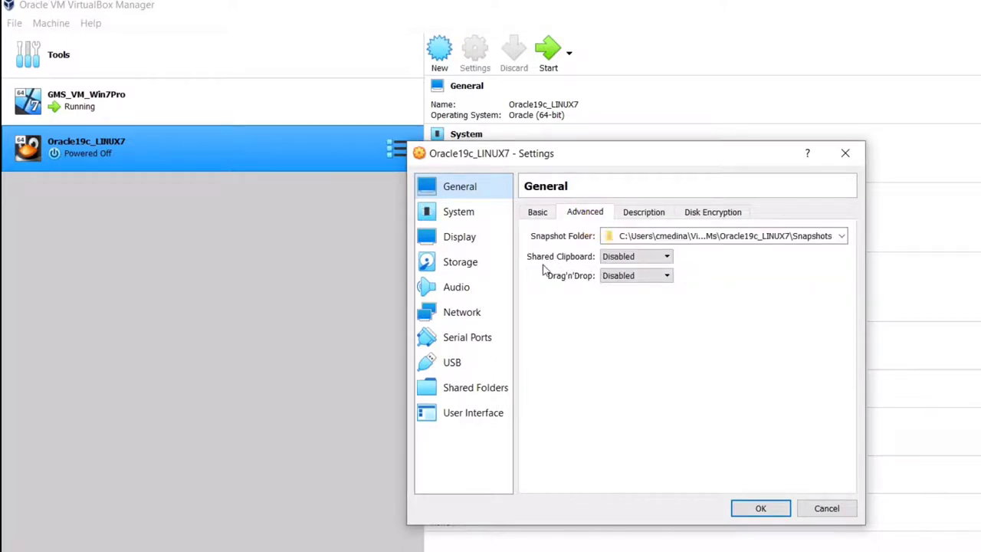
pyautogui.click(668, 257)
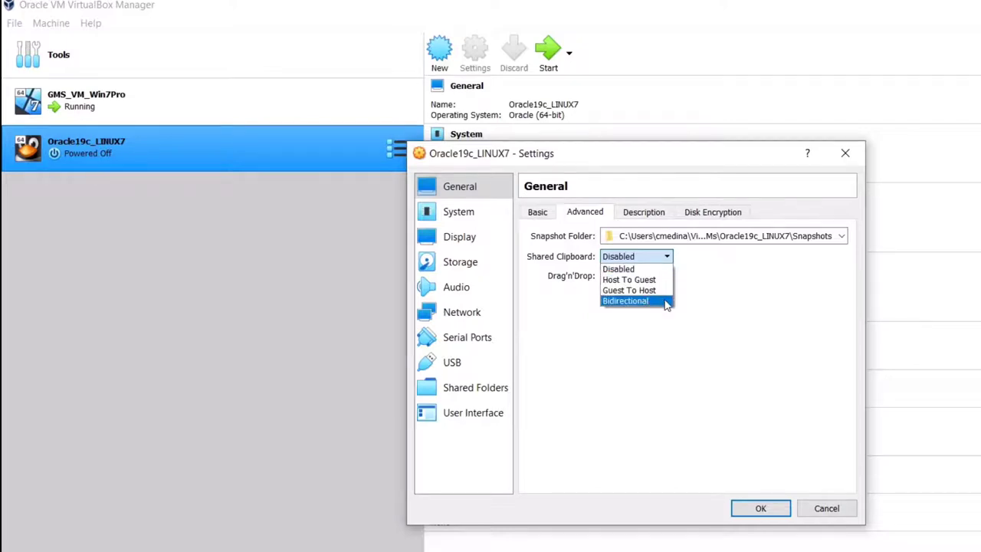
pyautogui.click(665, 302)
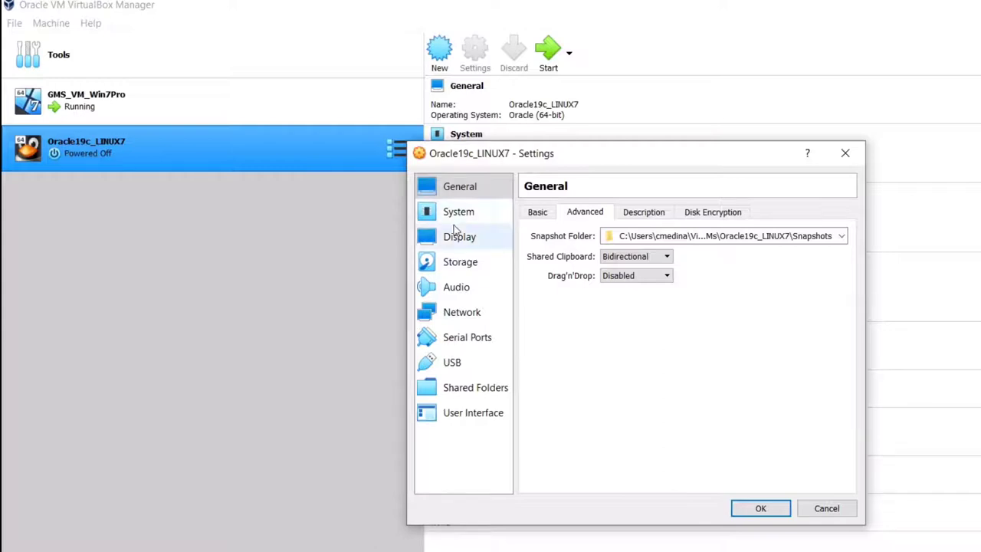
pyautogui.click(481, 220)
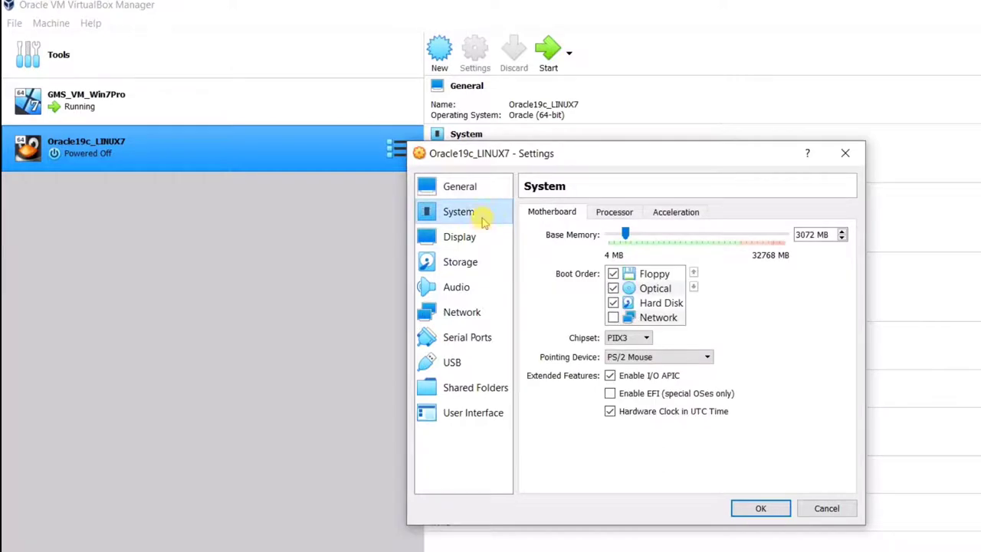
# Drop Floppy from boot, put Hard Disk first, and use a USB Tablet pointer.
pyautogui.click(613, 273)
pyautogui.click(660, 302)
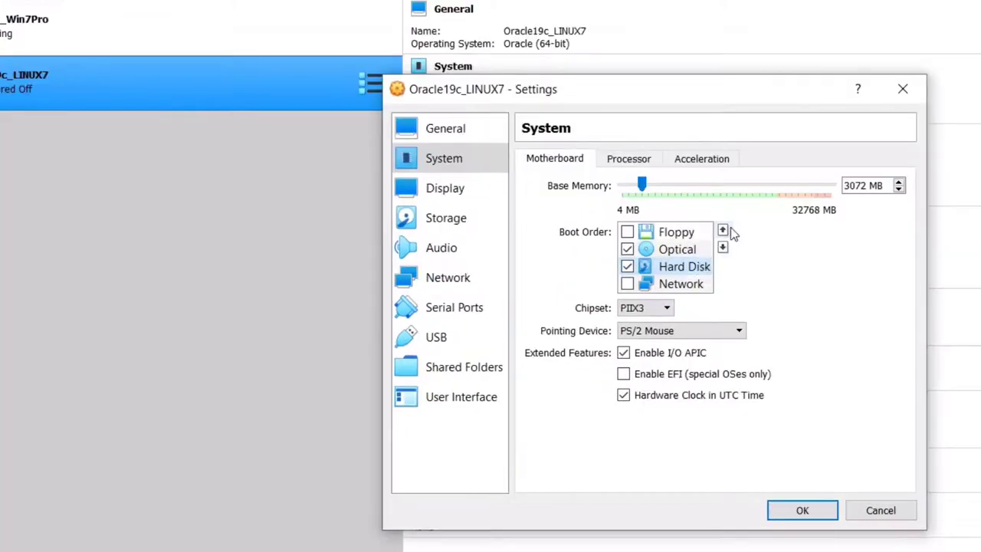
pyautogui.click(722, 229)
pyautogui.click(723, 229)
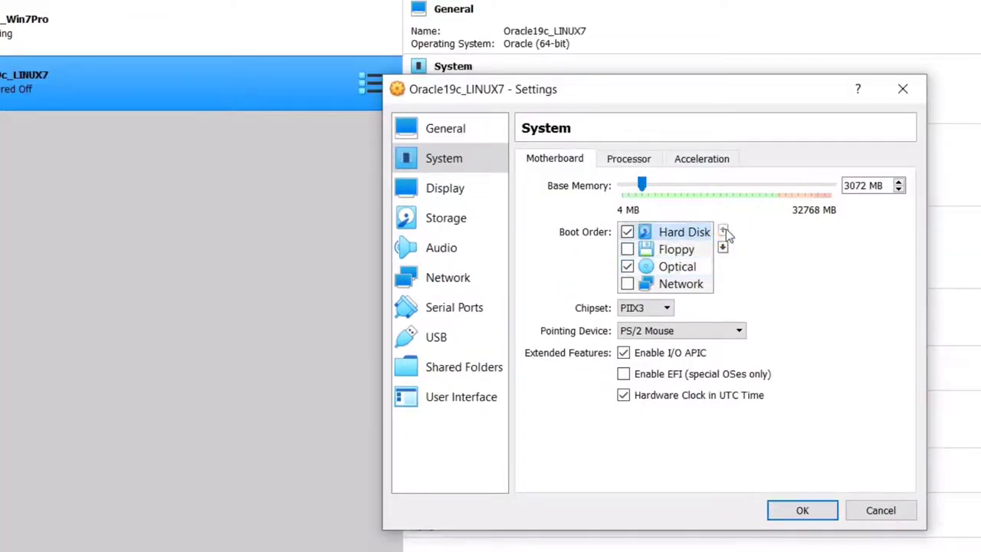
pyautogui.click(740, 330)
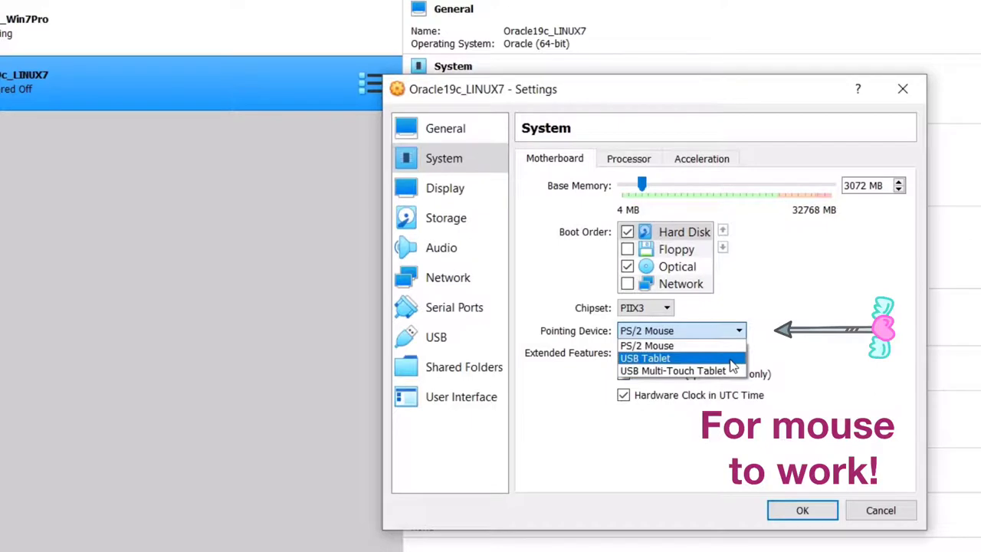
pyautogui.click(730, 360)
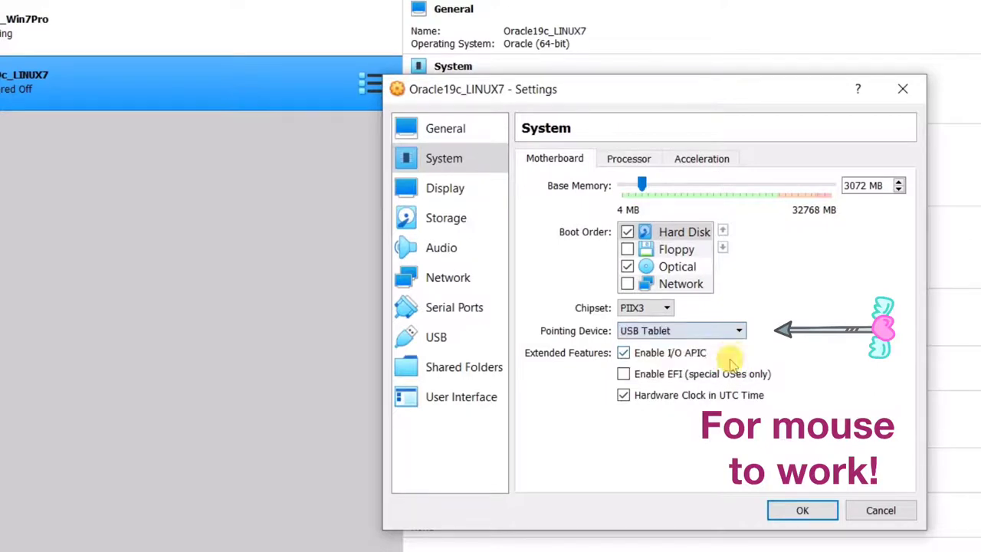
# Give the machine 2 processors.
pyautogui.click(645, 166)
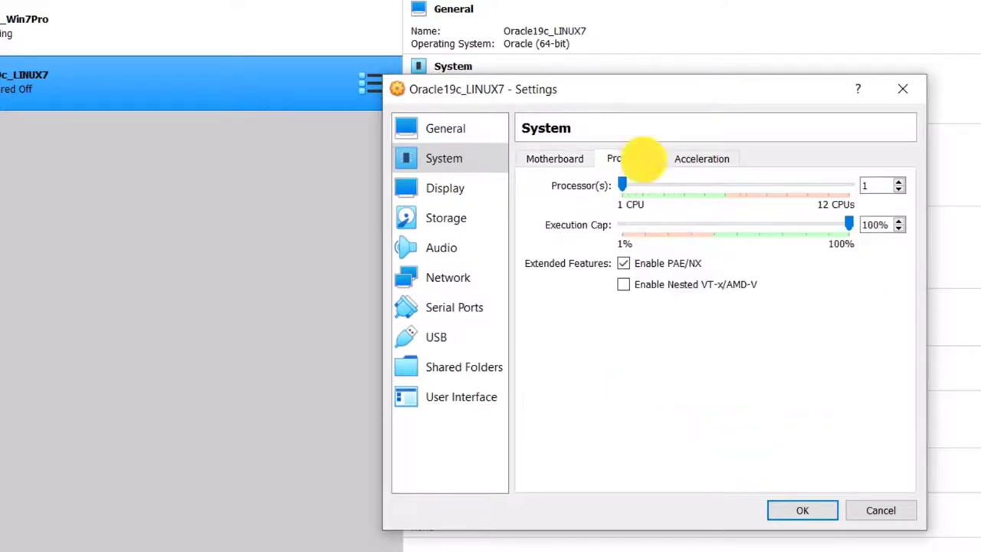
pyautogui.doubleClick(868, 186)
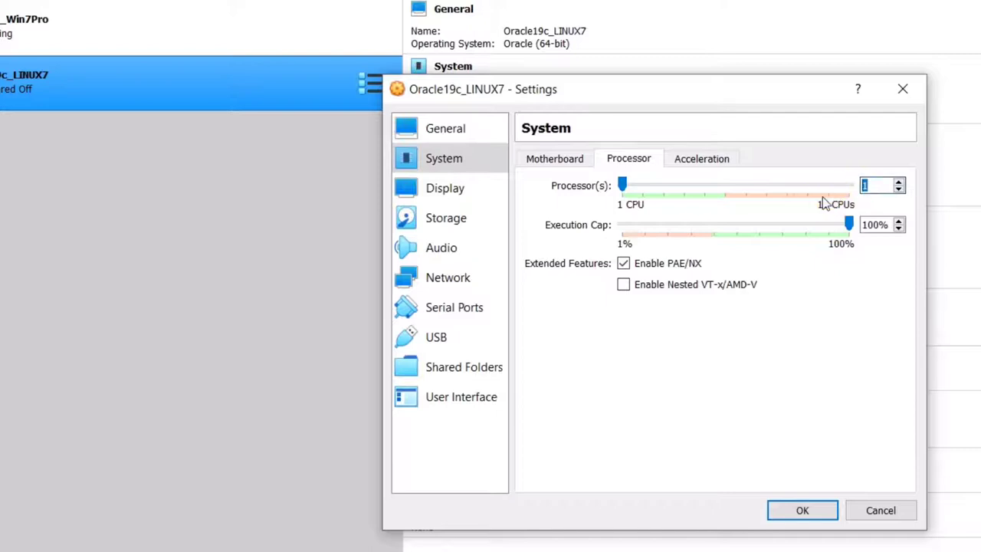
pyautogui.write('2')
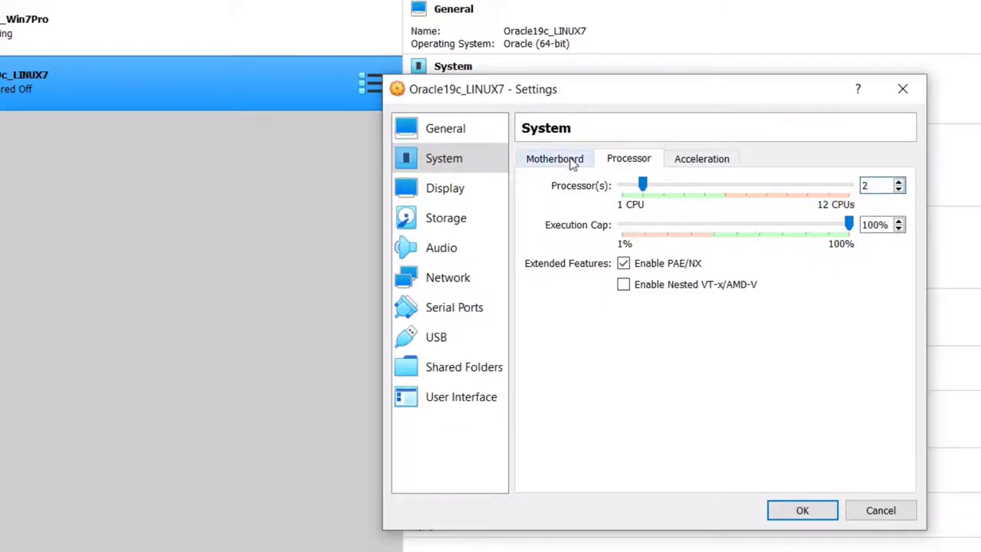
pyautogui.click(566, 159)
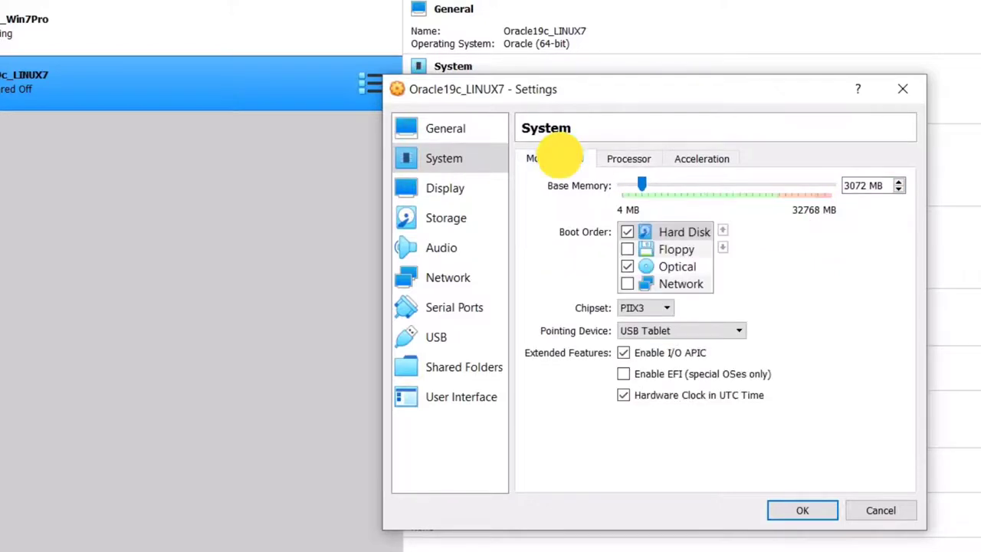
pyautogui.click(454, 195)
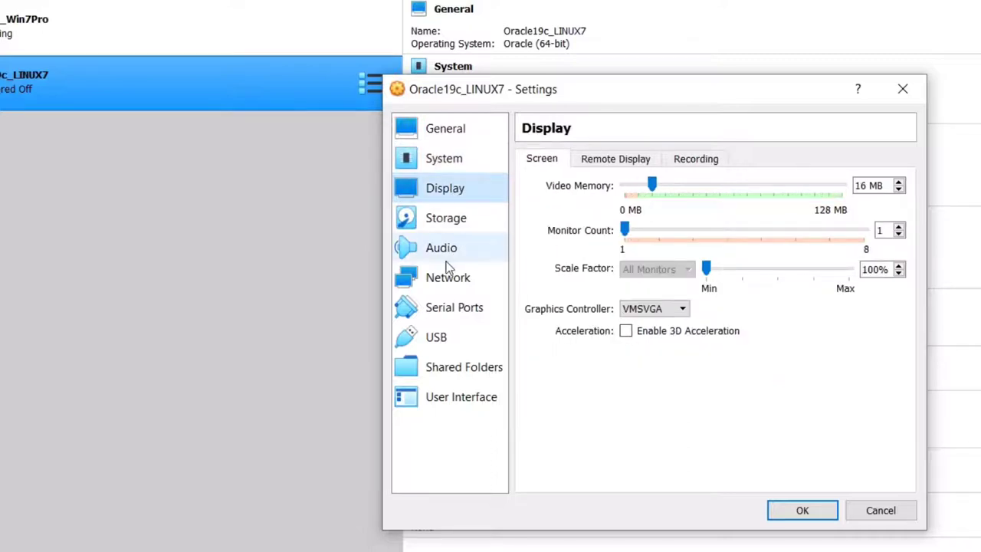
# On the Storage page, choose a disk file for the empty IDE optical drive.
pyautogui.click(436, 221)
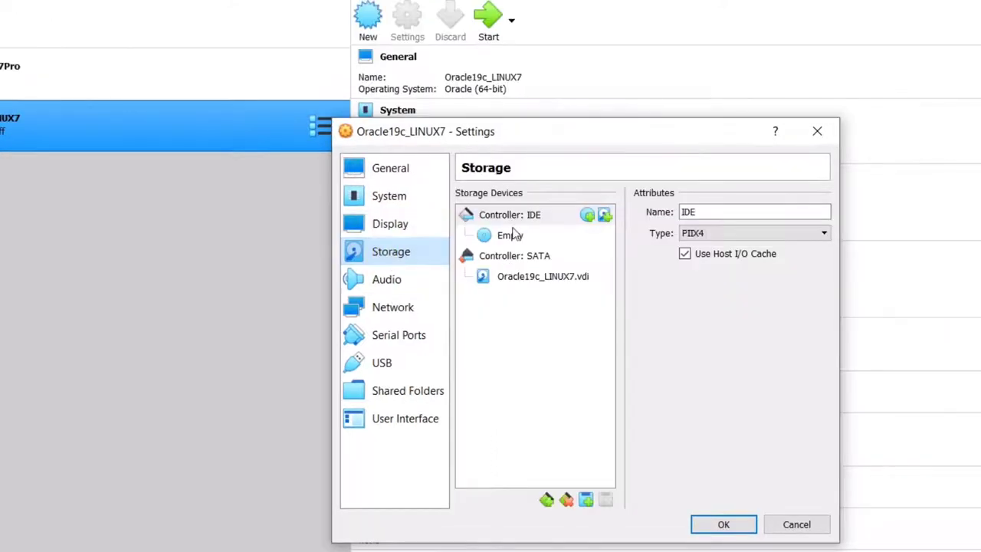
pyautogui.click(512, 232)
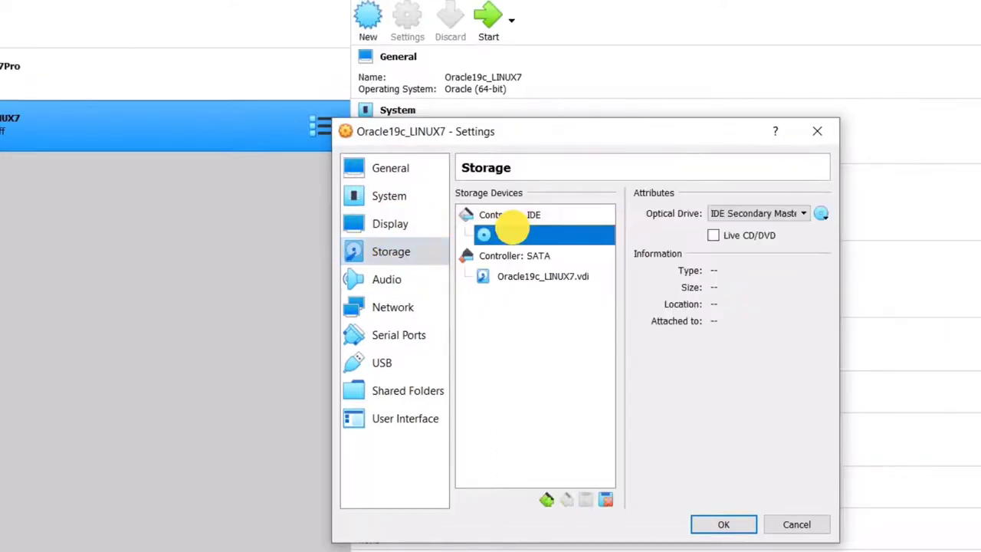
pyautogui.click(821, 215)
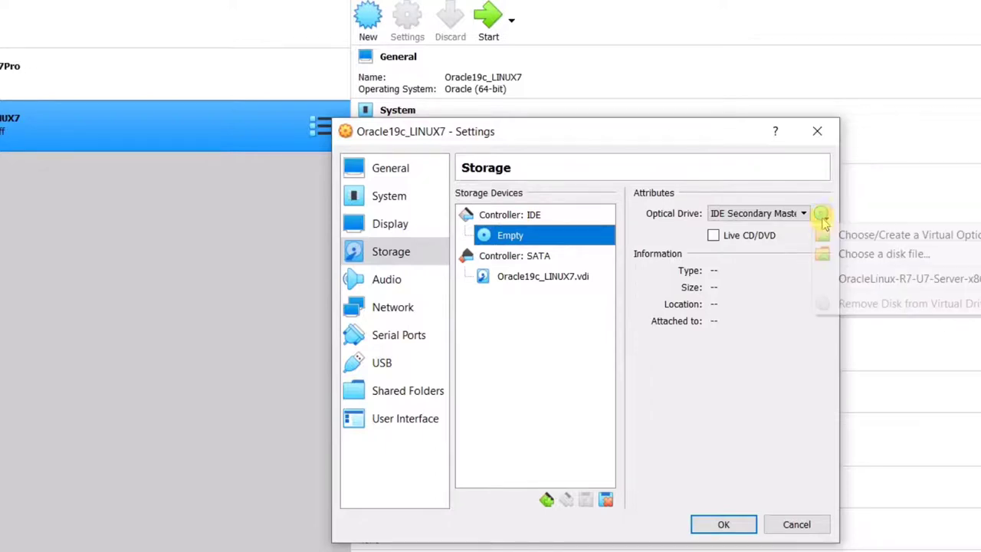
pyautogui.click(871, 255)
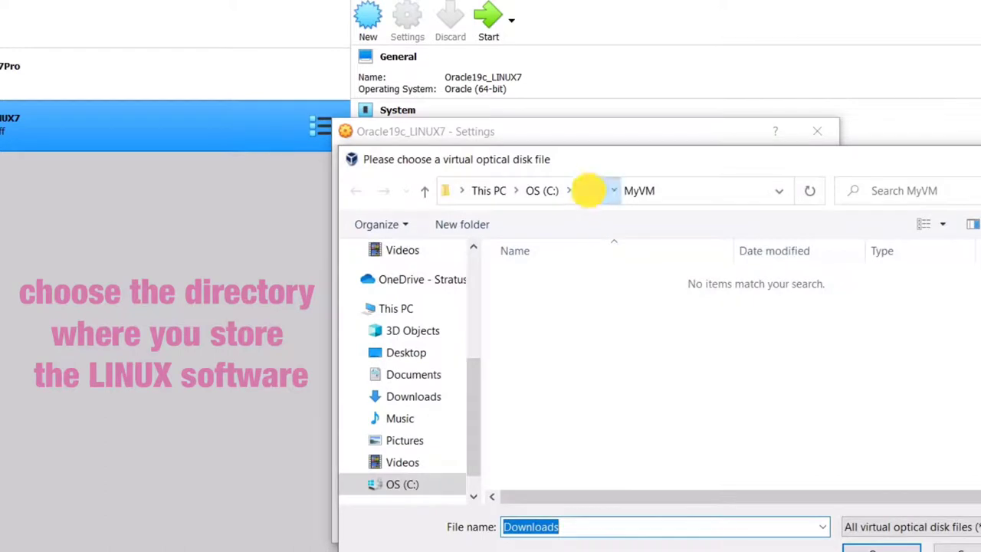
# Attach V980739-01-Linux7.iso from the user's Downloads folder.
pyautogui.click(589, 190)
pyautogui.doubleClick(533, 300)
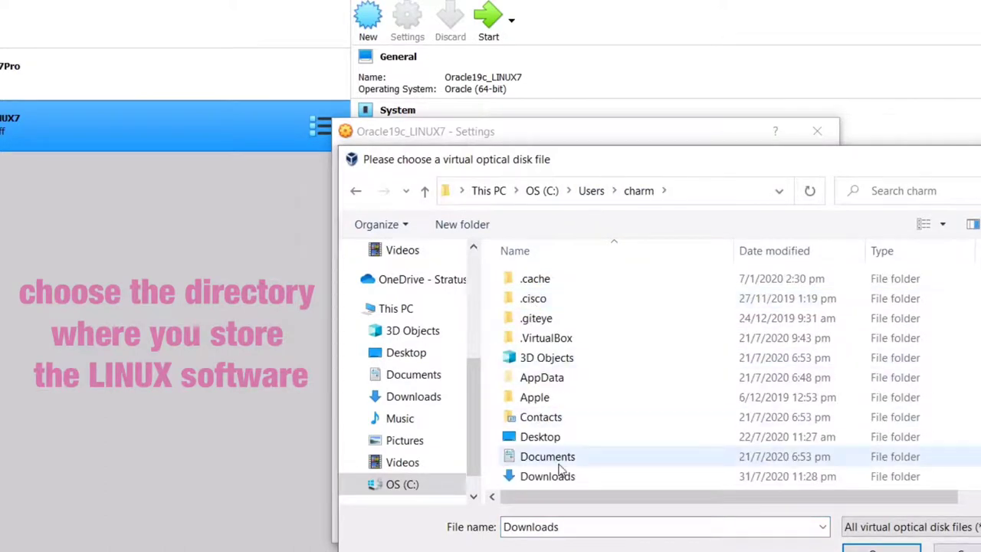
pyautogui.doubleClick(560, 477)
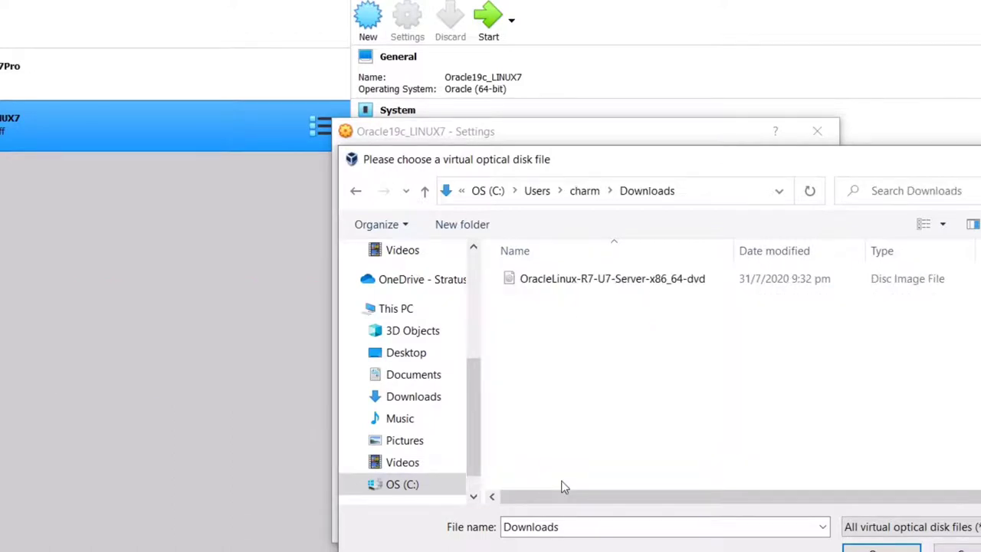
pyautogui.click(536, 199)
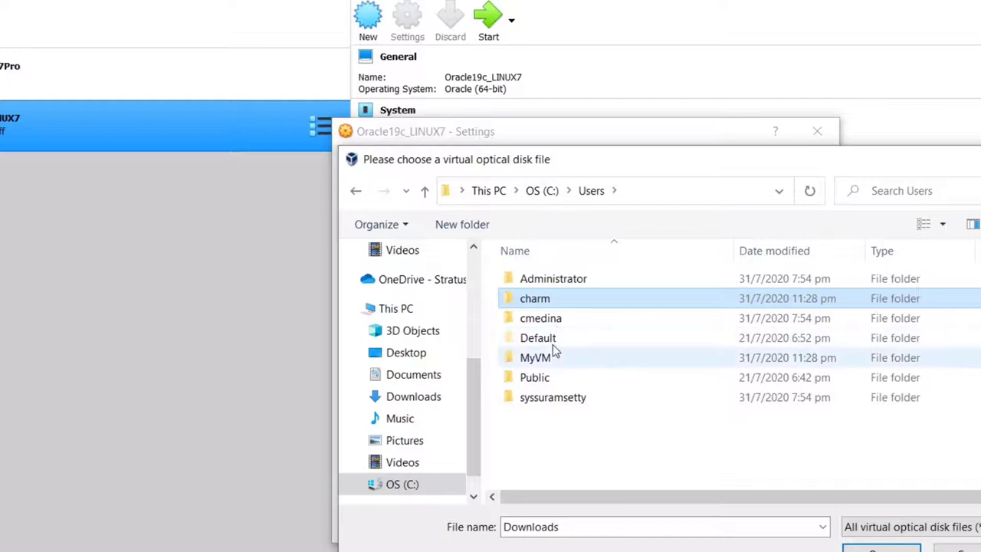
pyautogui.doubleClick(550, 319)
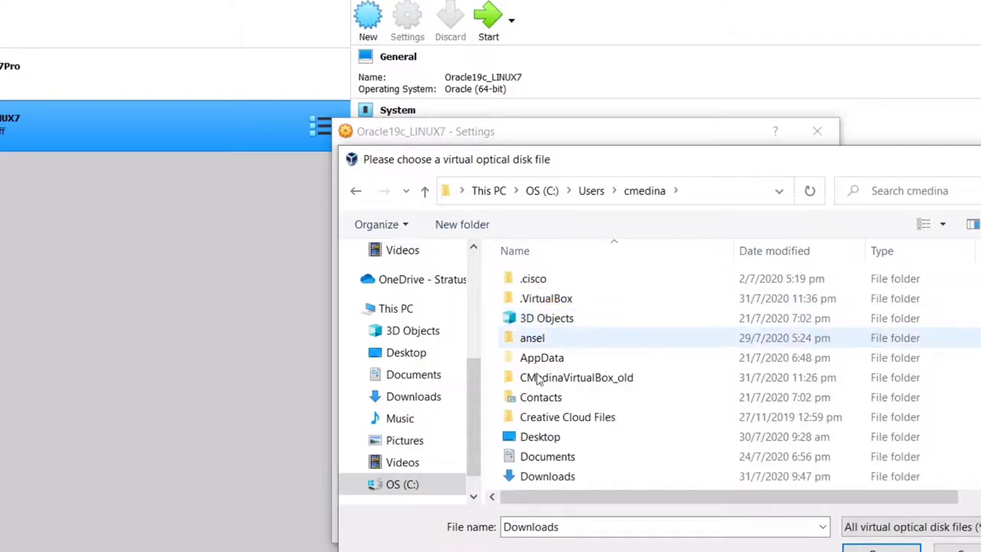
pyautogui.doubleClick(541, 476)
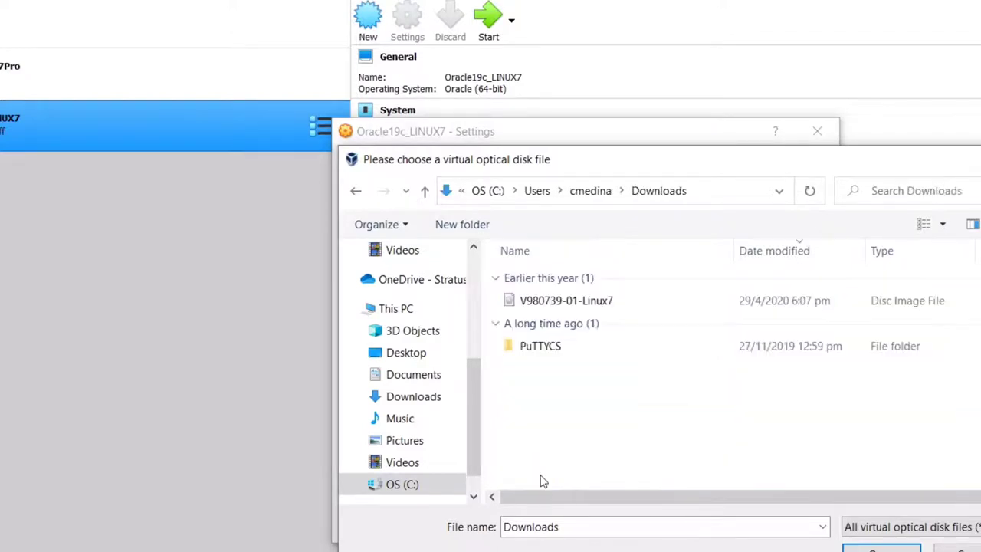
pyautogui.click(608, 301)
pyautogui.doubleClick(608, 301)
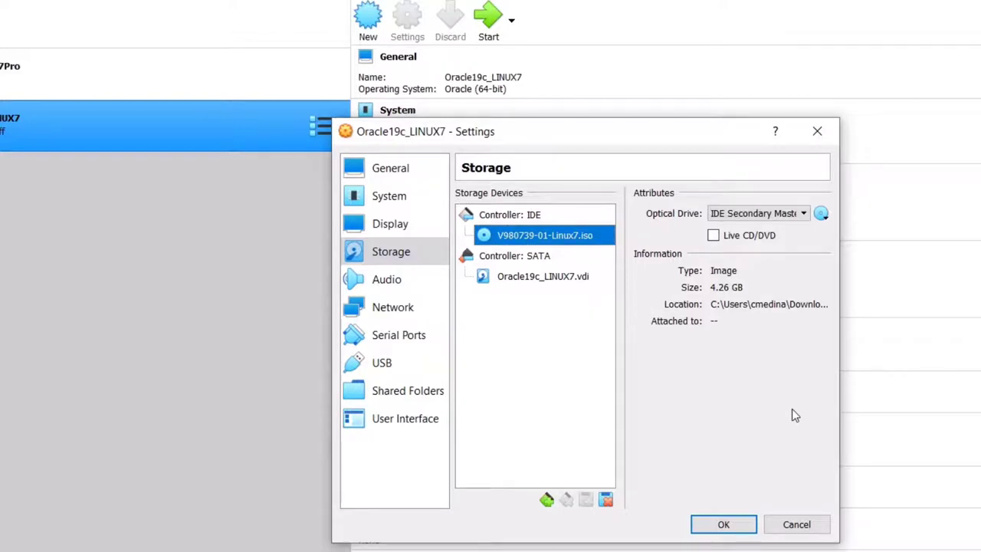
# Disable audio and set network Adapter 1 to Bridged Adapter.
pyautogui.click(378, 280)
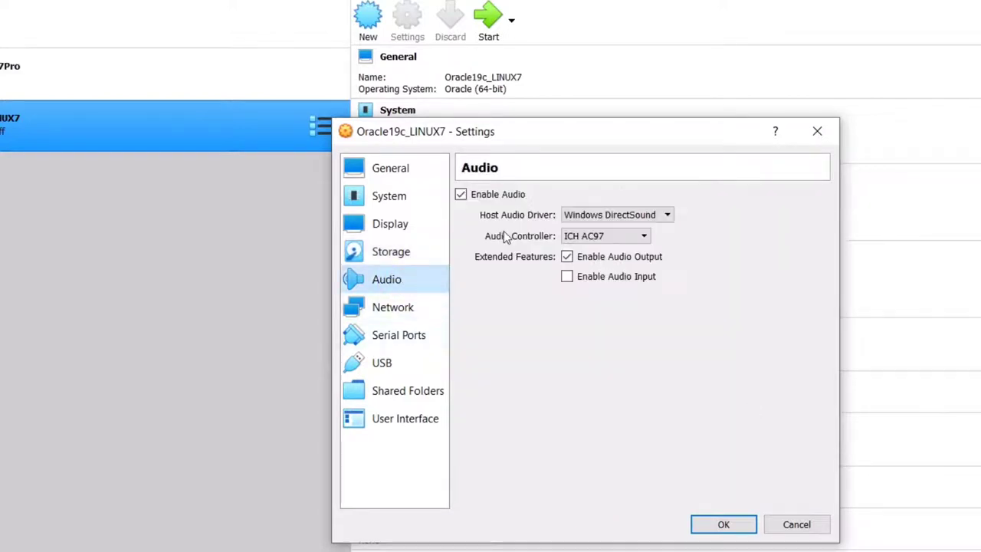
pyautogui.click(460, 195)
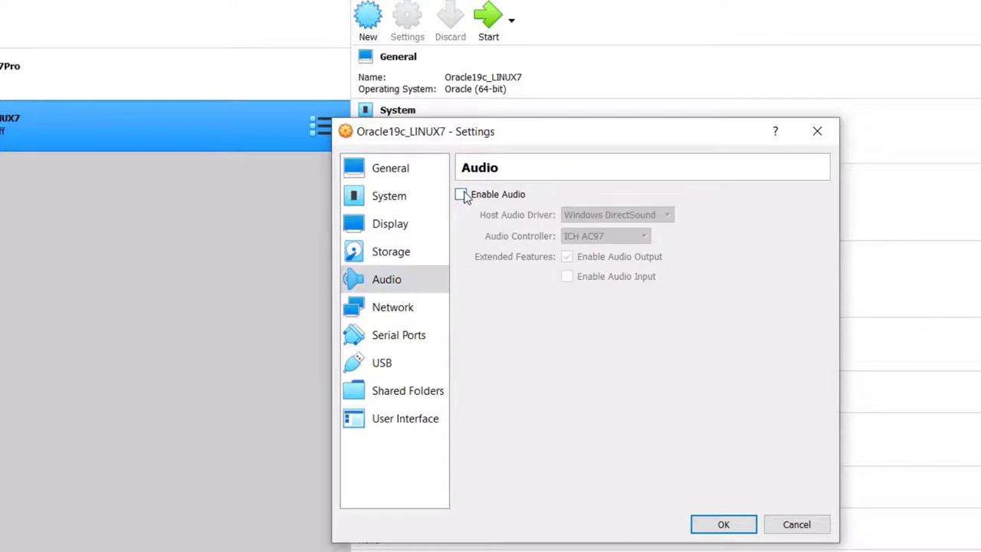
pyautogui.click(406, 308)
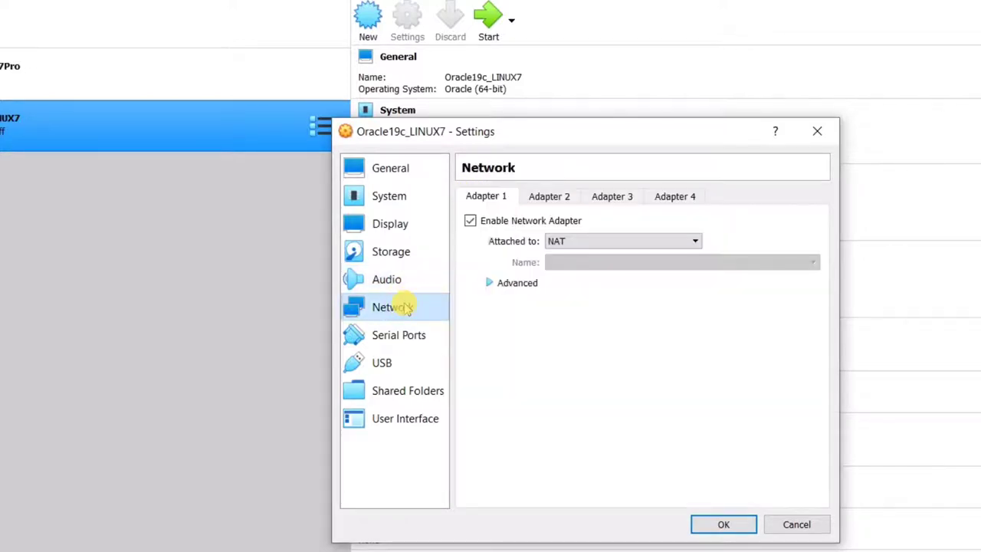
pyautogui.click(697, 242)
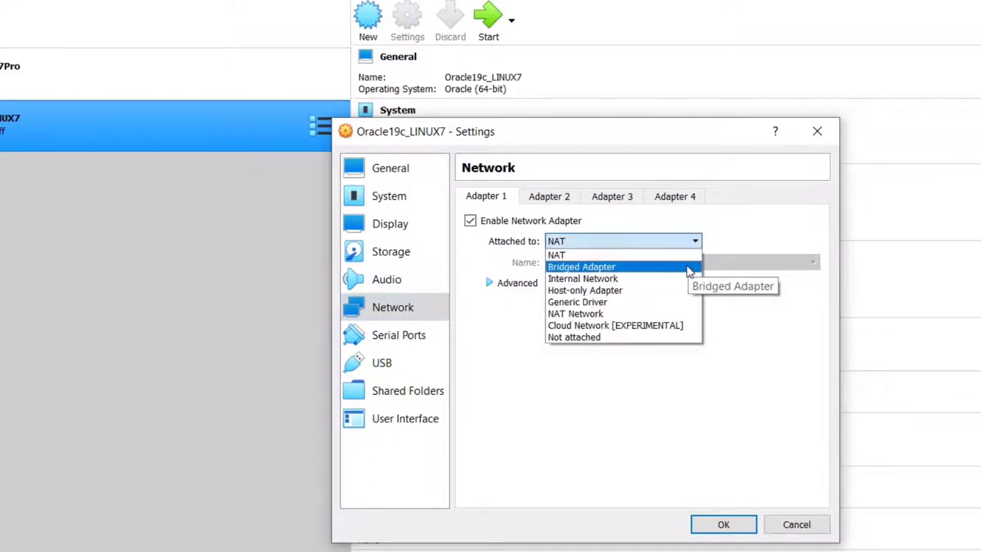
pyautogui.click(684, 268)
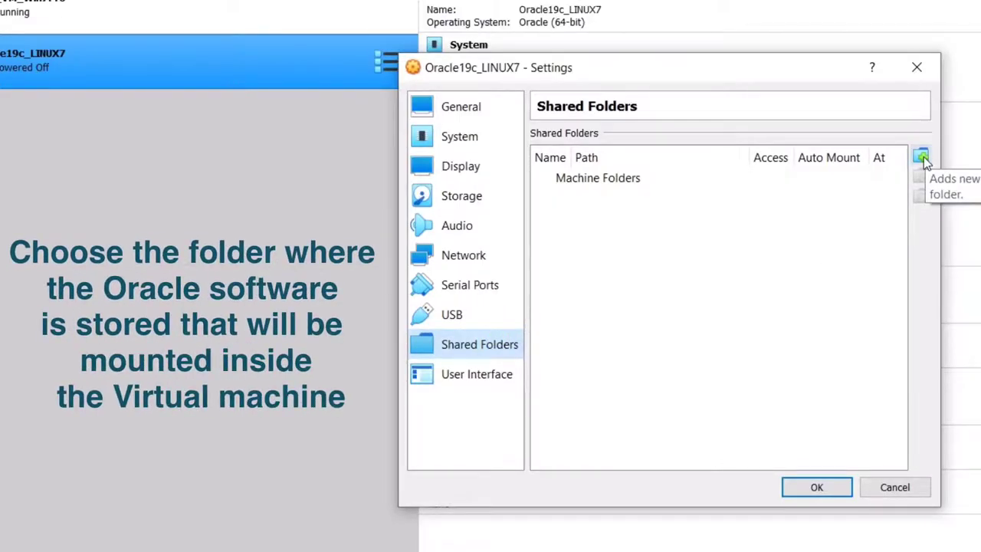
# Add a shared folder and browse its folder path to the user's Downloads.
pyautogui.click(921, 157)
pyautogui.click(773, 221)
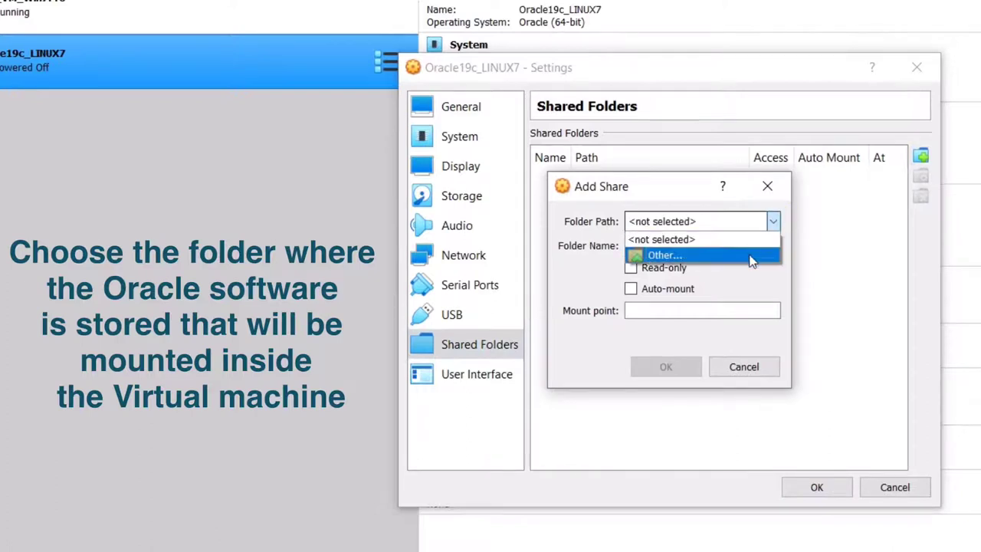
pyautogui.click(755, 256)
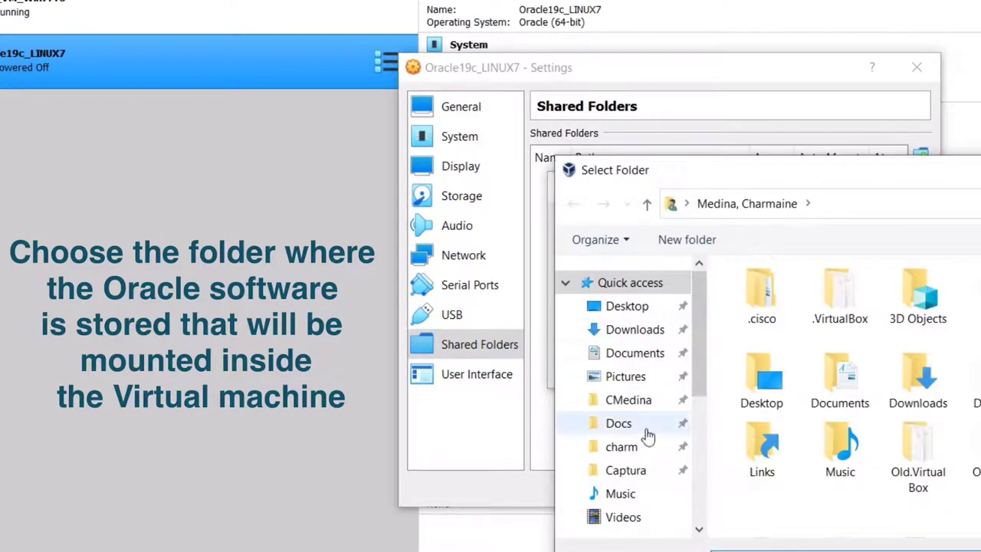
pyautogui.click(639, 447)
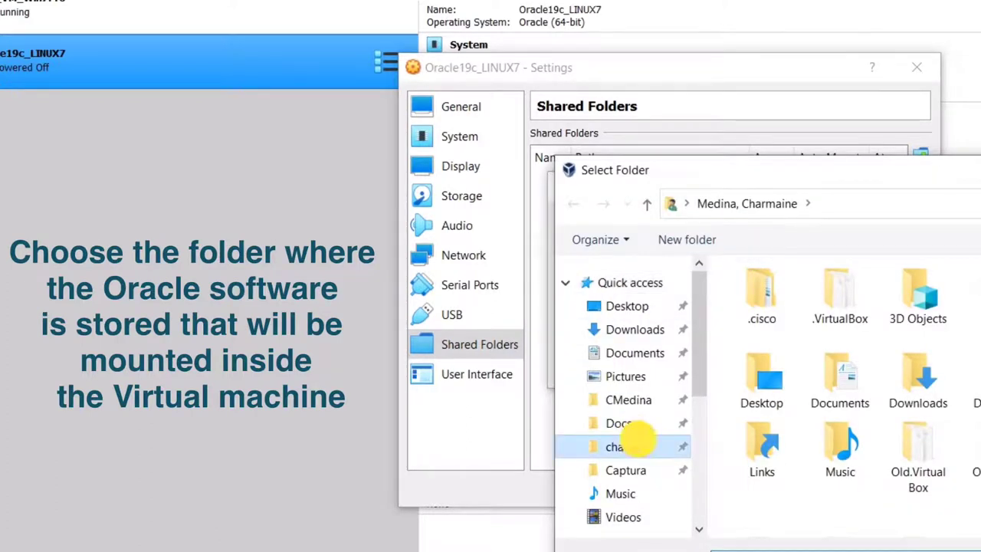
pyautogui.click(808, 509)
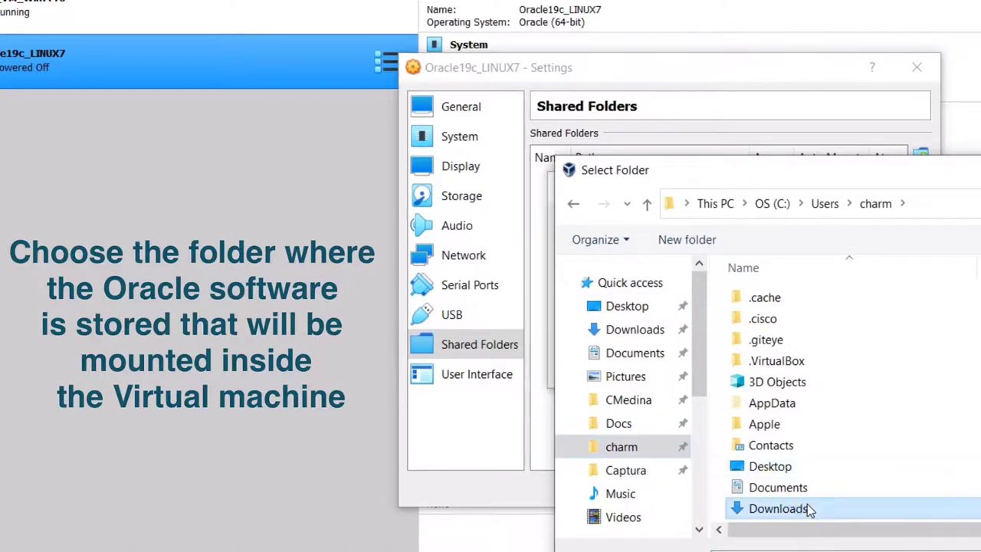
pyautogui.doubleClick(943, 510)
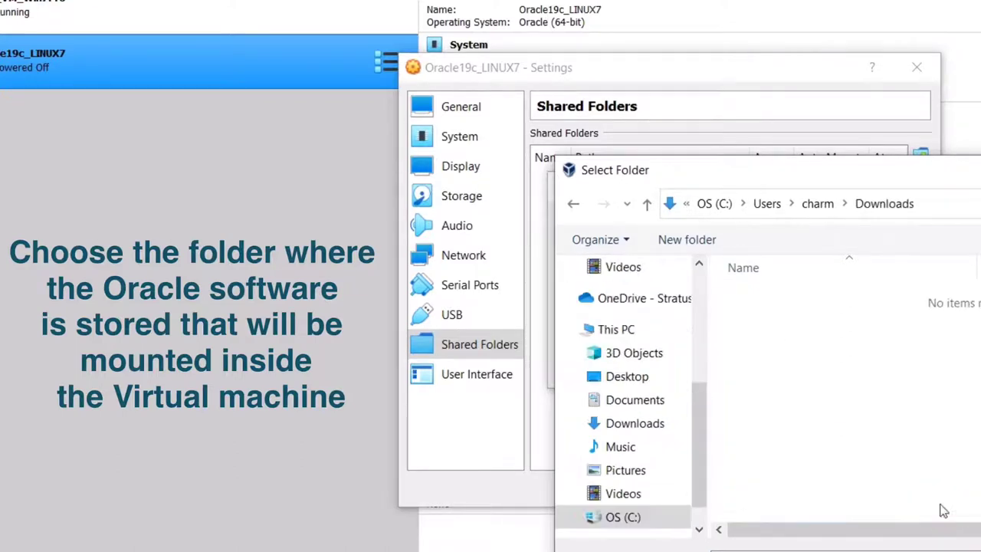
pyautogui.click(950, 206)
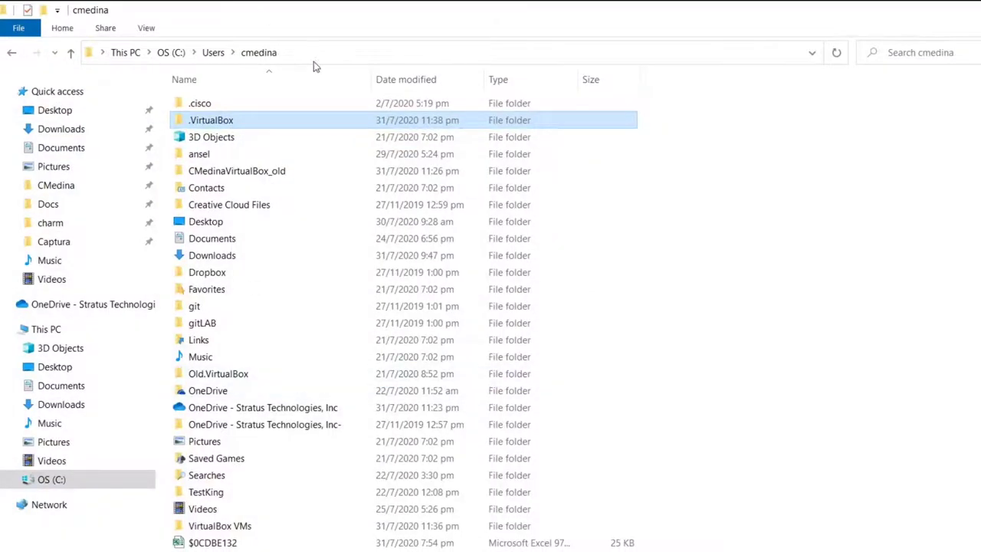
# Open Downloads and select the LINUX.X64_193000_db_home zip.
pyautogui.click(61, 224)
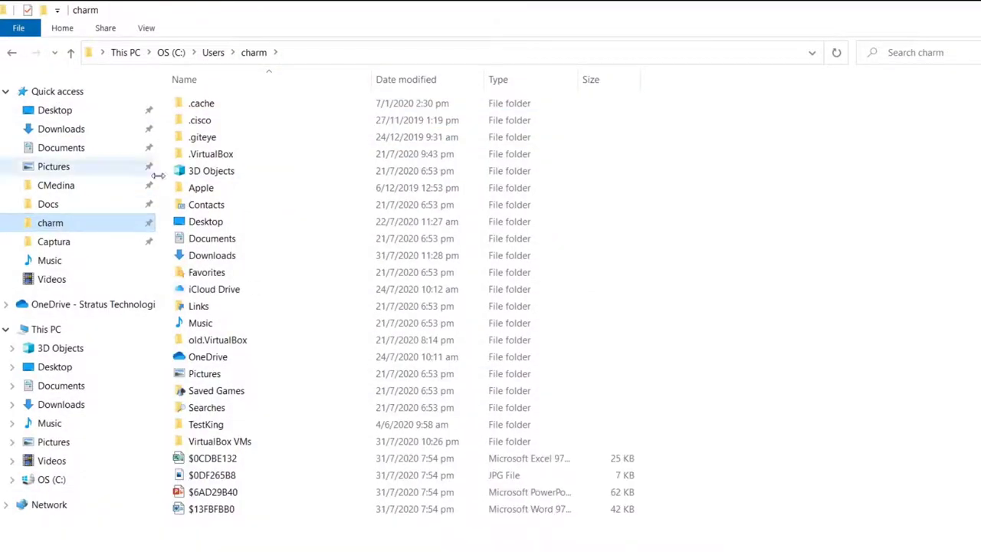
pyautogui.doubleClick(223, 255)
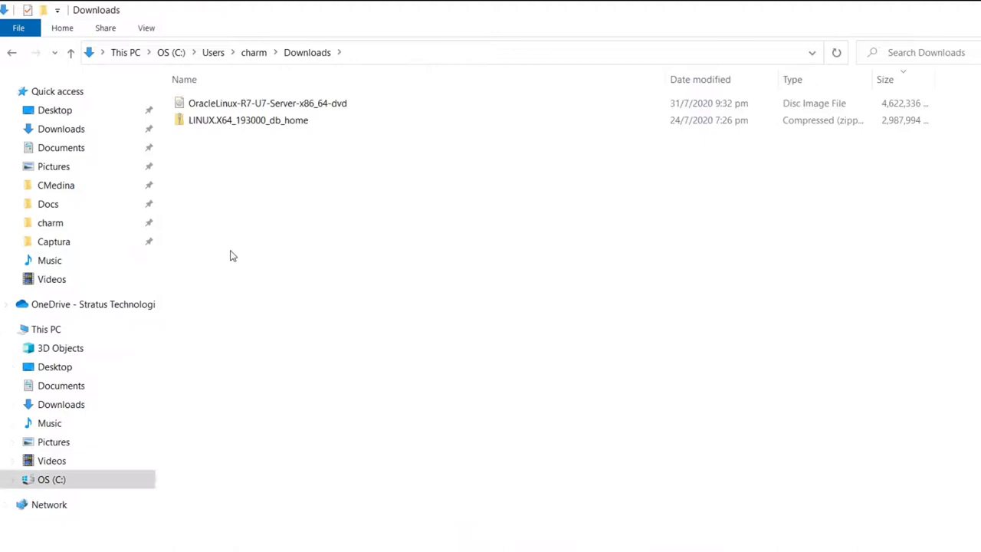
pyautogui.click(398, 120)
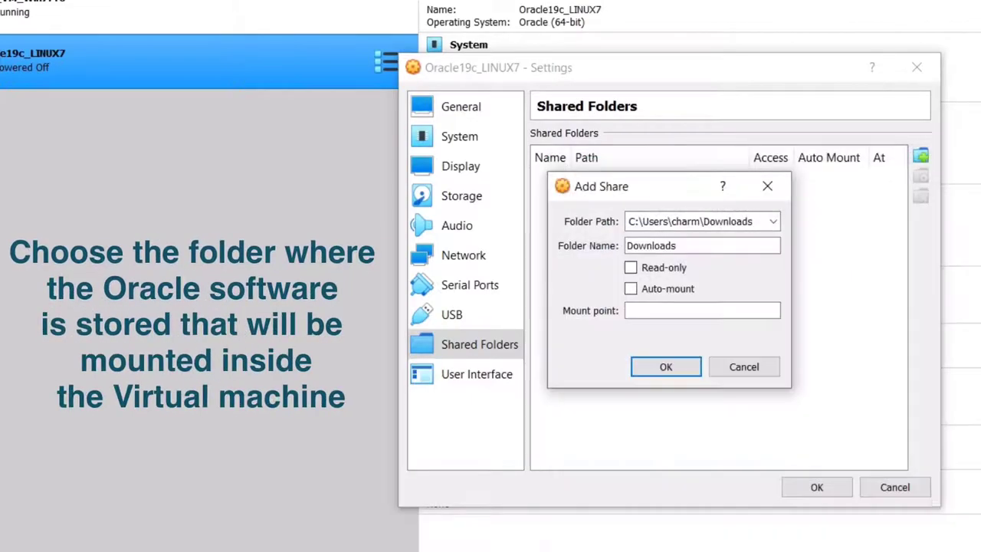
# Auto-mount the Downloads share at oracle_software and save the VM settings.
pyautogui.click(629, 288)
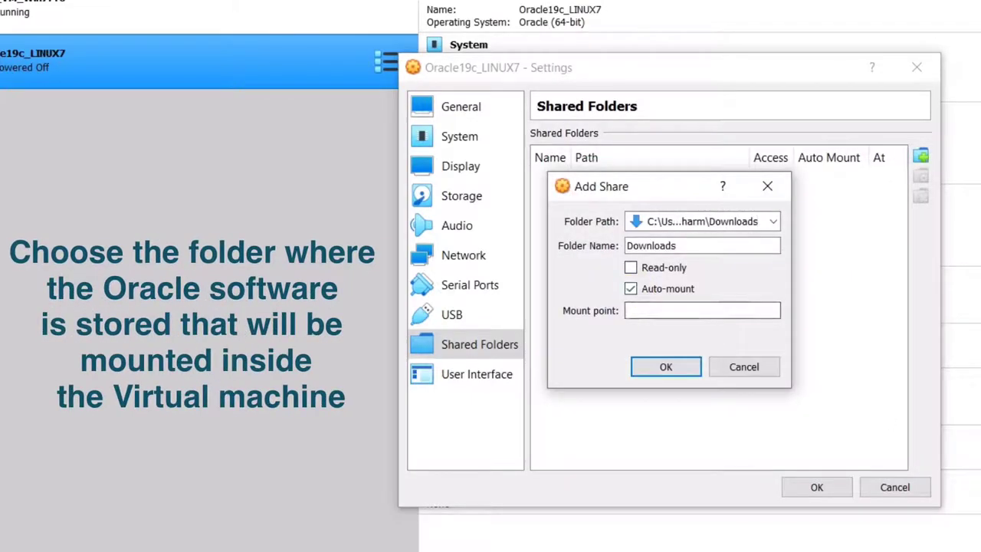
pyautogui.click(644, 310)
pyautogui.write('oracle_so')
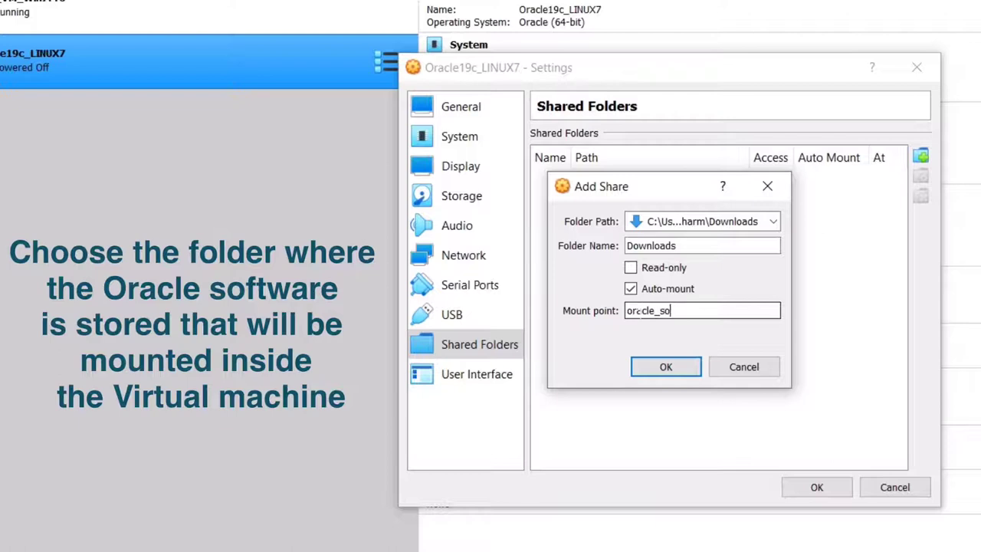
pyautogui.write('ftware')
pyautogui.hotkey('ctrl', 'a')
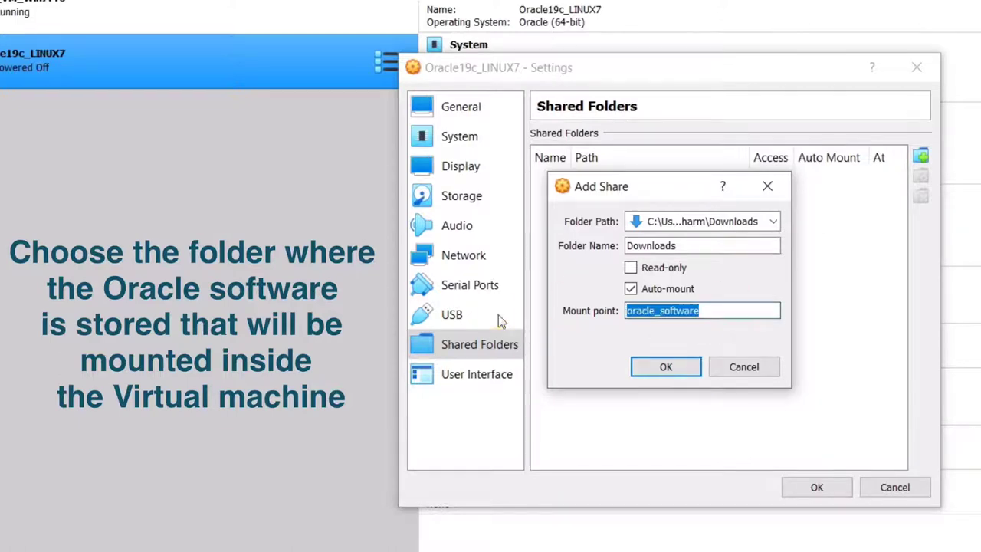
pyautogui.click(697, 358)
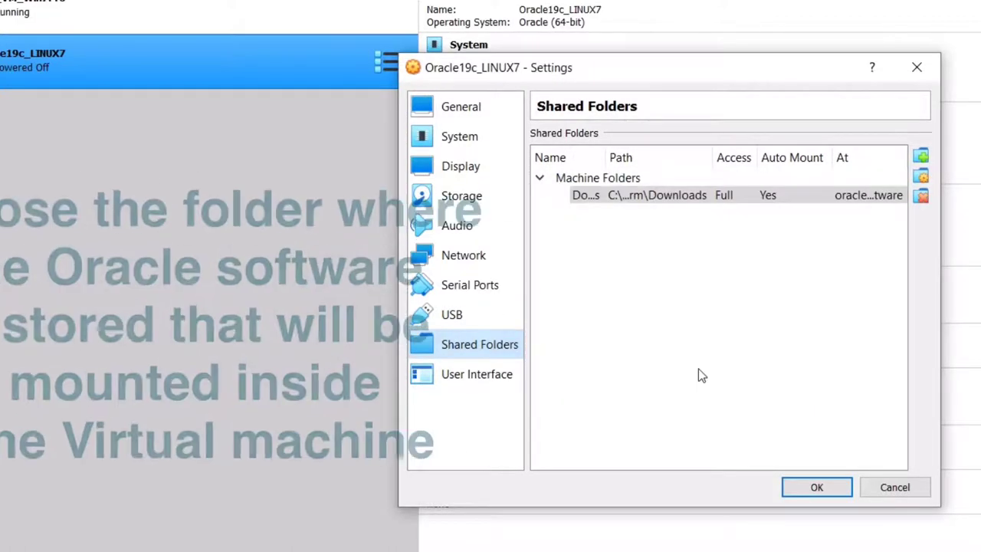
pyautogui.click(820, 497)
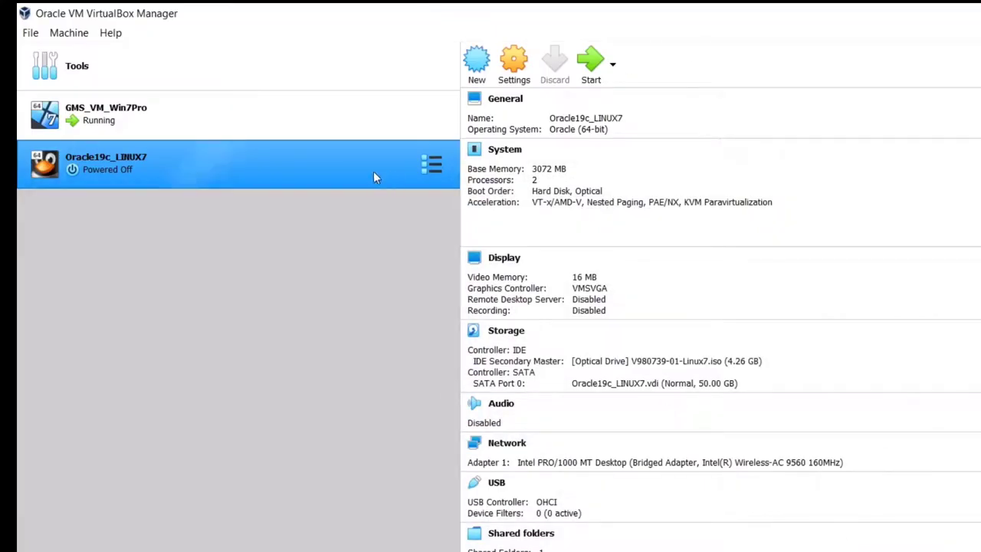
# Start the Oracle19c_LINUX7 VM so the start-up disk dialog offers V980739-01-Linux7.iso.
pyautogui.click(367, 167)
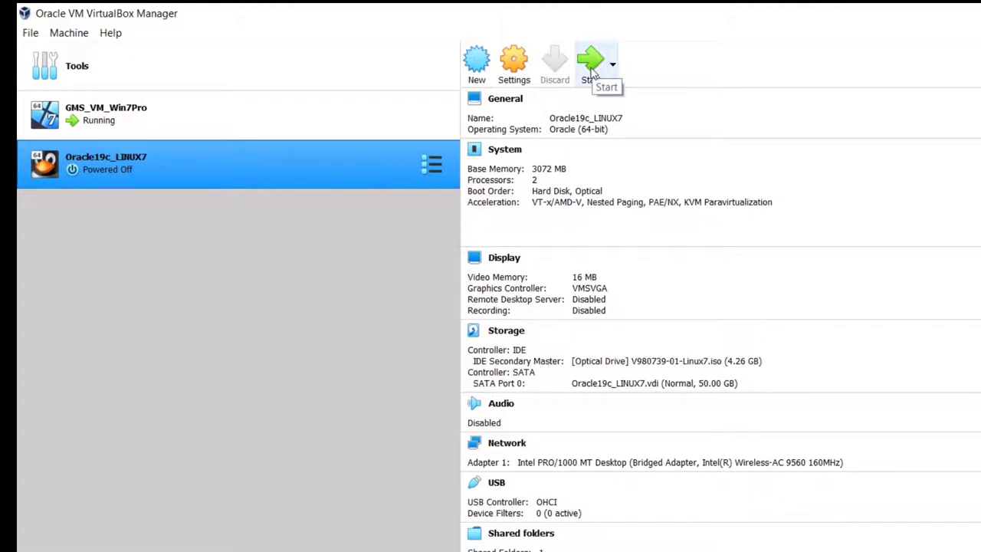
pyautogui.click(591, 71)
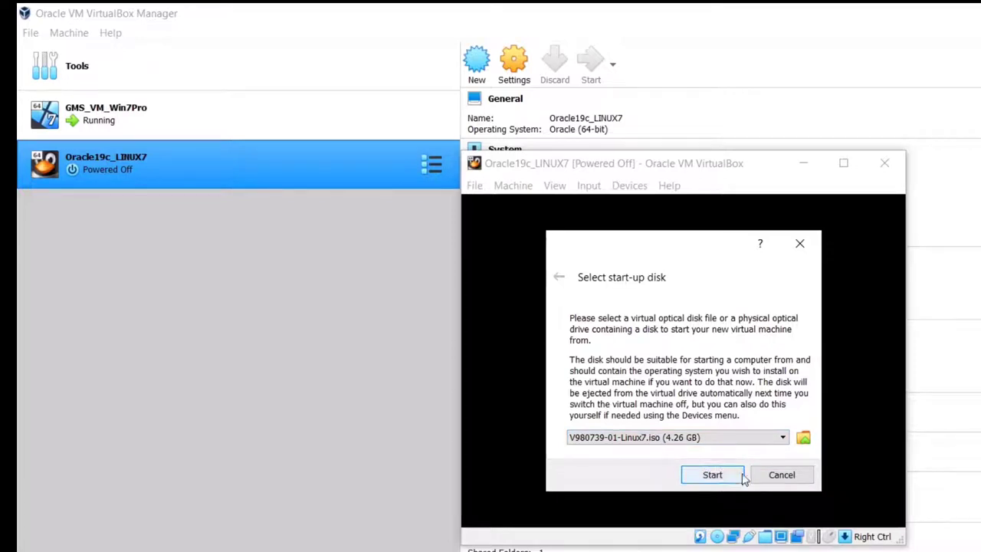
# Boot from the Linux7 ISO in a maximized window and choose Install Oracle Linux 7.6.
pyautogui.click(738, 475)
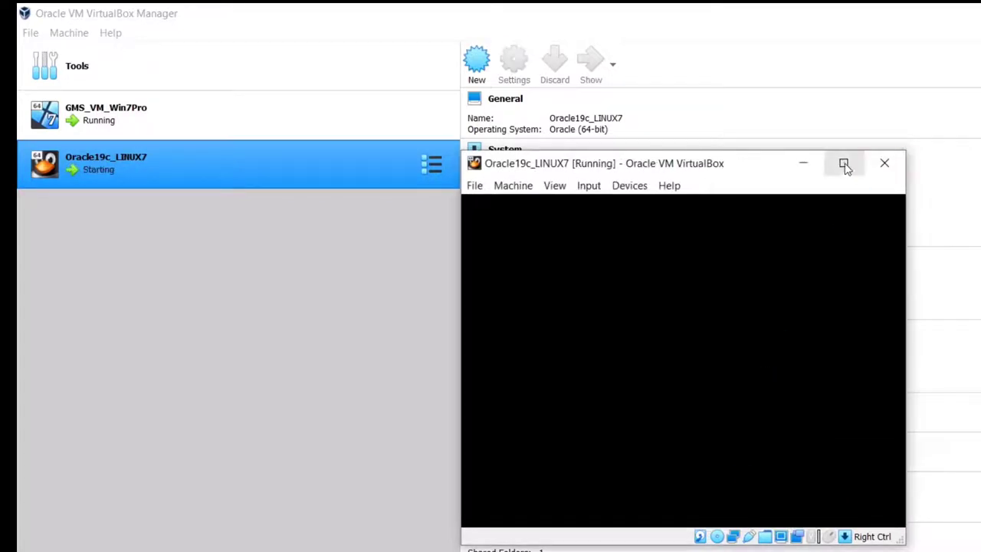
pyautogui.click(843, 164)
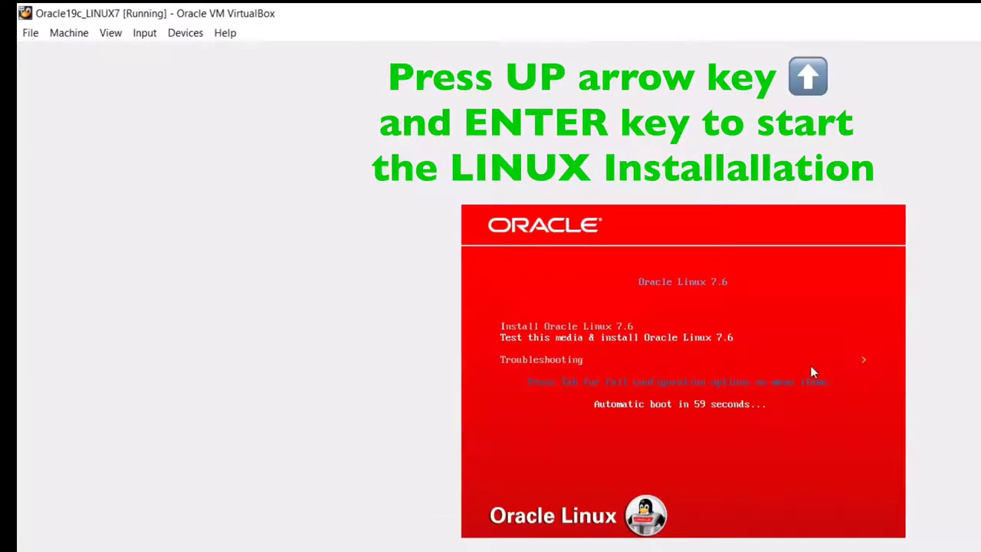
pyautogui.press('Up')
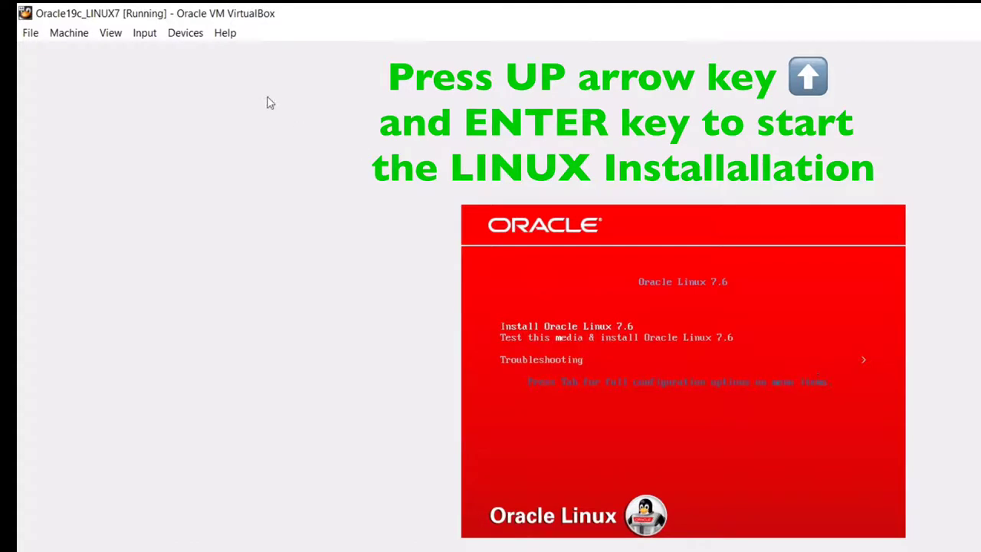
pyautogui.press('Return')
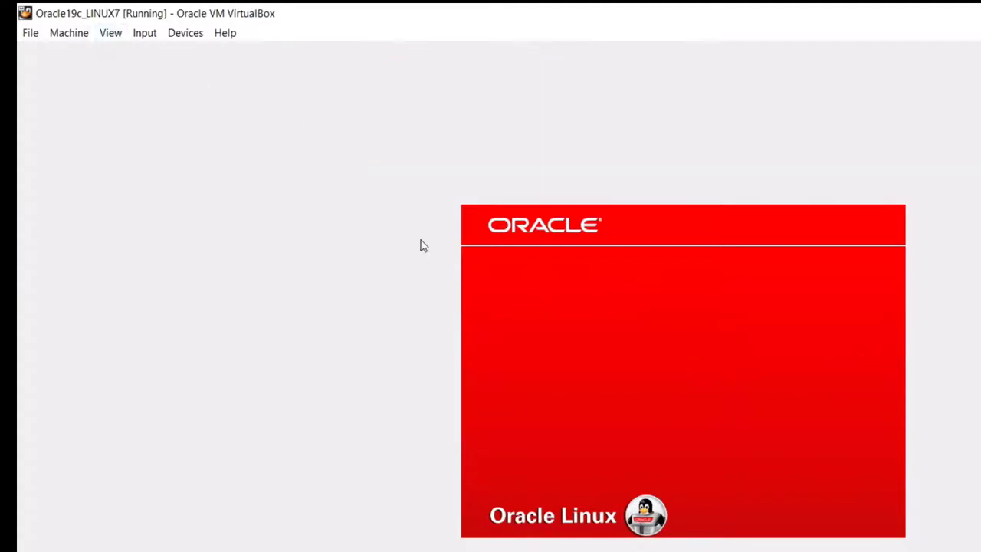
# Scale Virtual Screen 1 to 125%, then to 150%.
pyautogui.click(110, 33)
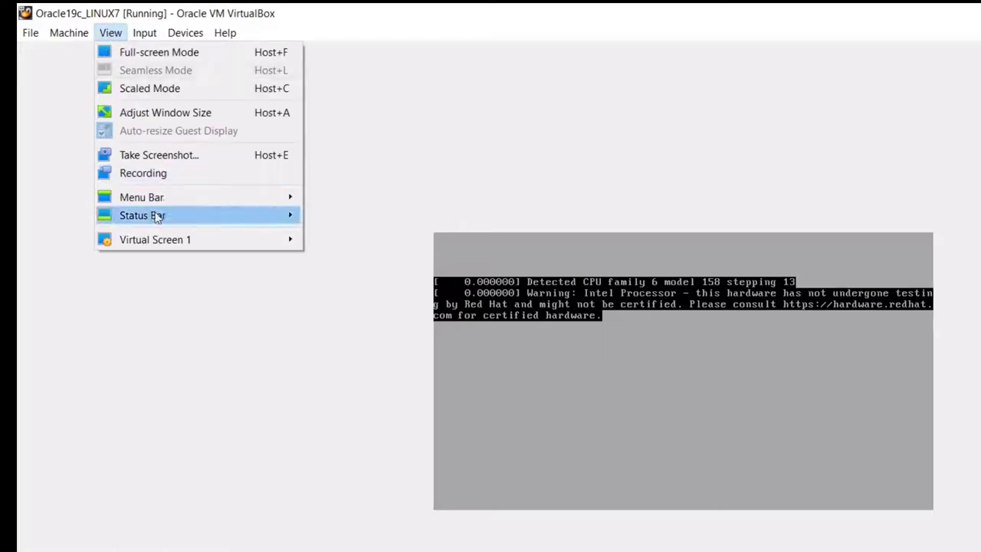
pyautogui.moveTo(157, 217)
pyautogui.moveTo(162, 243)
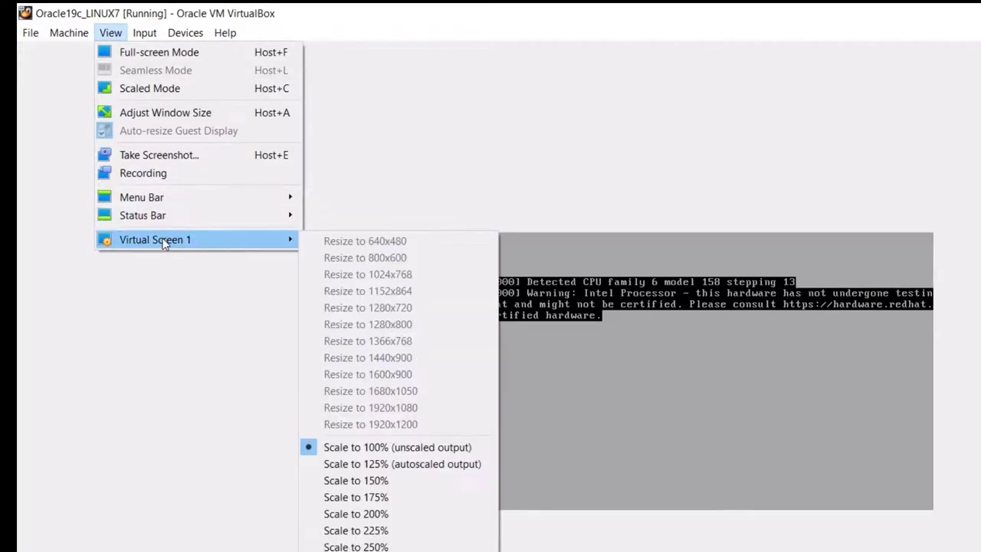
pyautogui.click(412, 466)
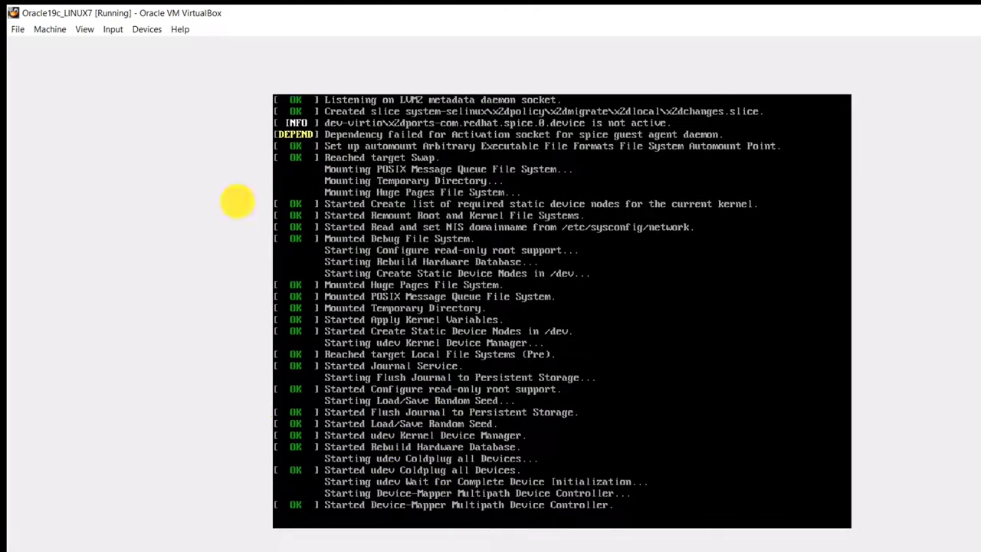
pyautogui.click(85, 30)
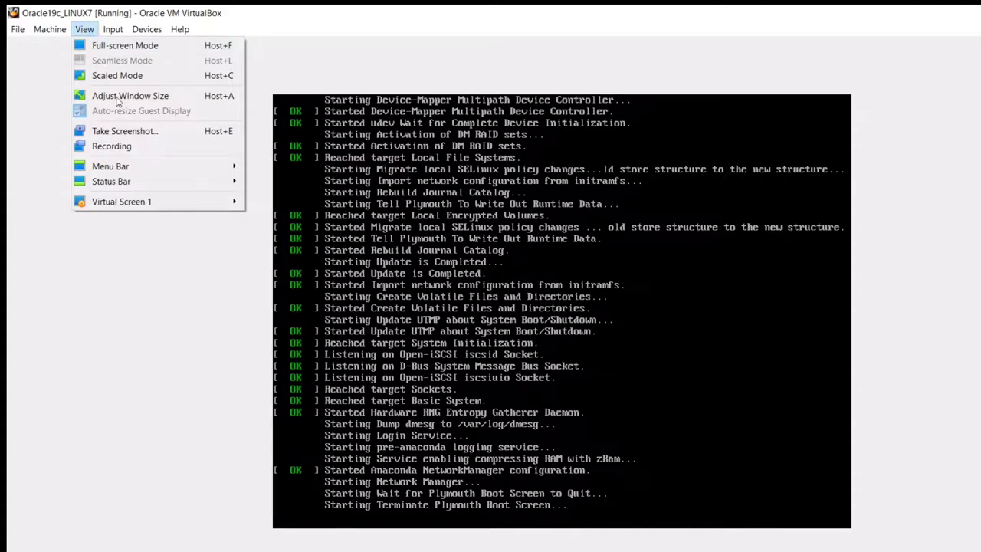
pyautogui.moveTo(175, 204)
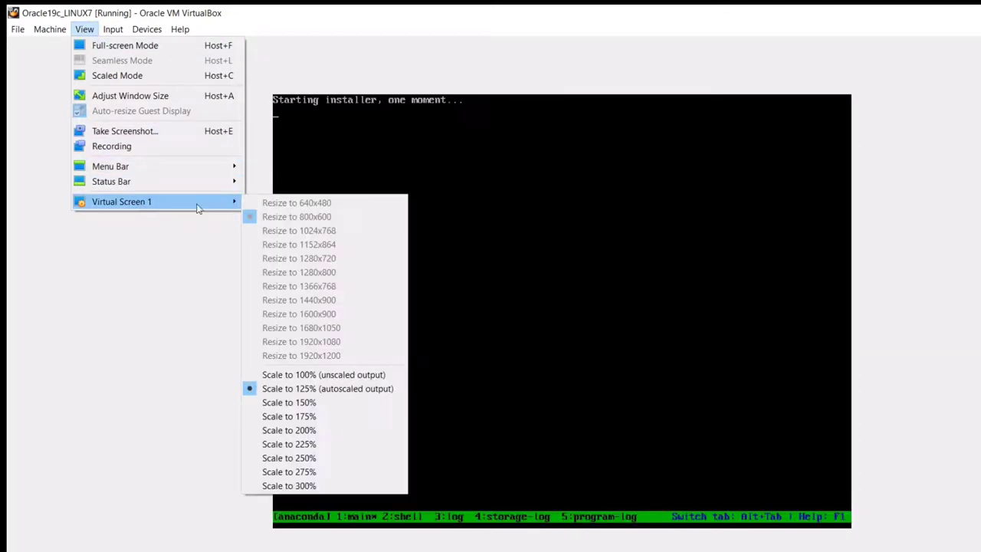
pyautogui.click(333, 403)
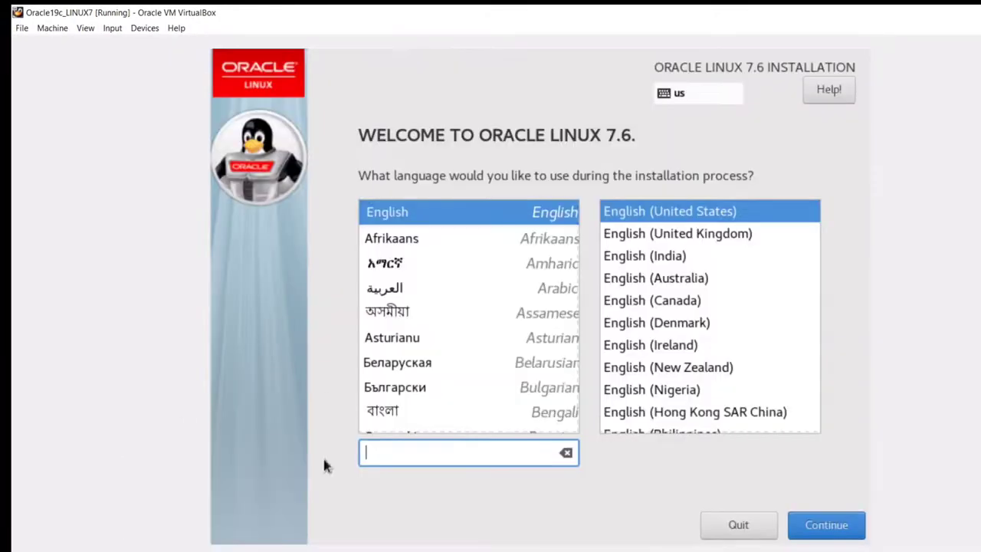
# Keep English (United States), check the local-media installation source, and go to Software Selection.
pyautogui.click(860, 528)
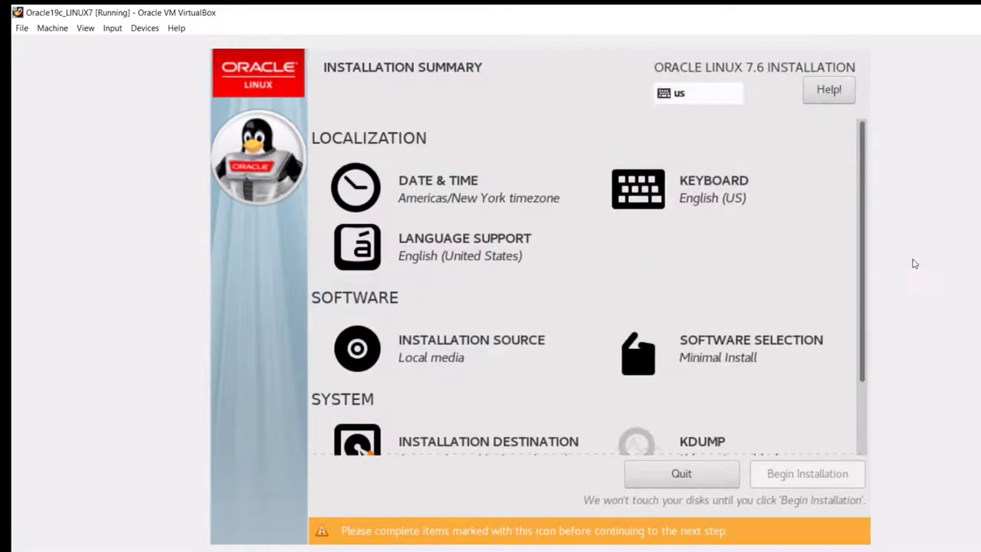
pyautogui.click(499, 354)
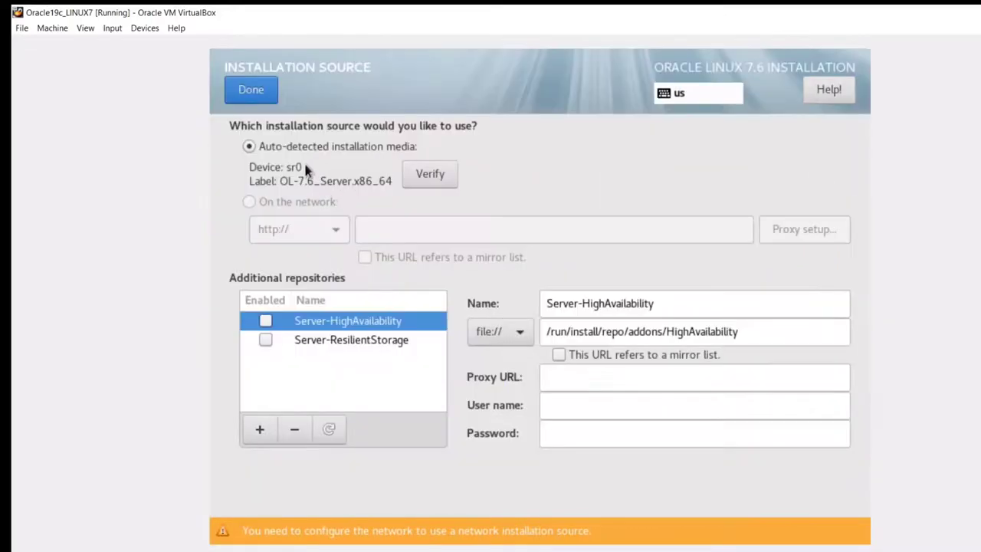
pyautogui.click(269, 82)
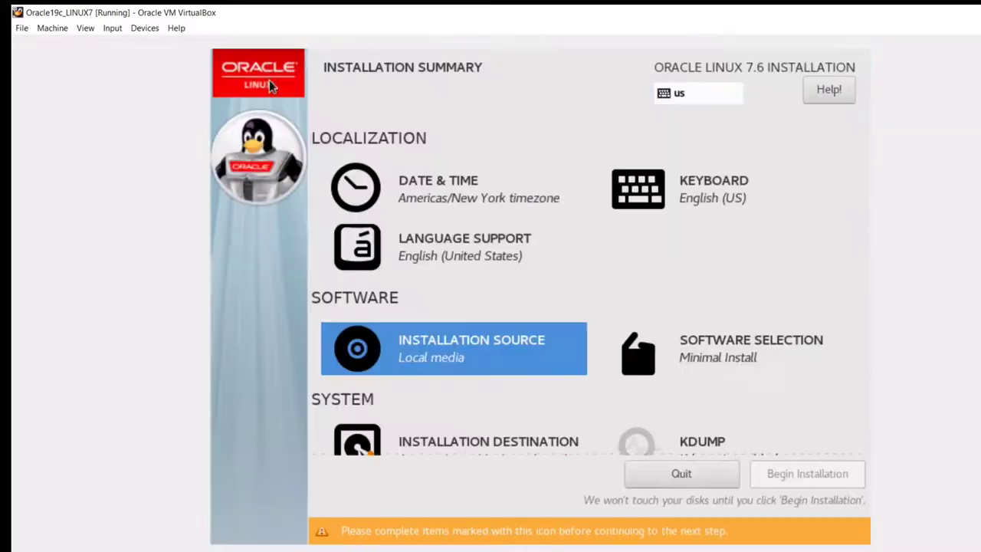
pyautogui.click(724, 354)
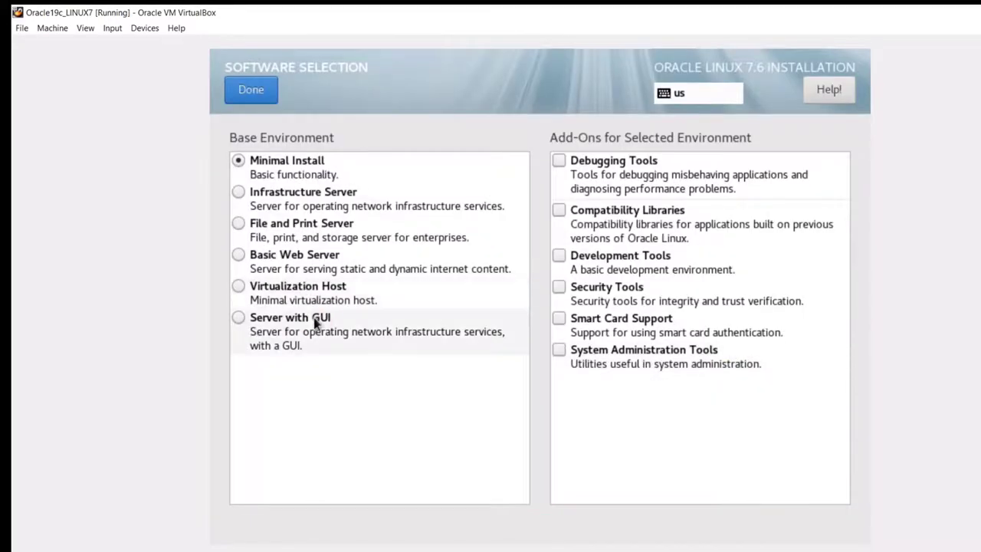
# Pick Server with GUI plus Hardware Monitoring, Compatibility Libraries, System Administration and Development Tools add-ons.
pyautogui.click(313, 317)
pyautogui.click(740, 357)
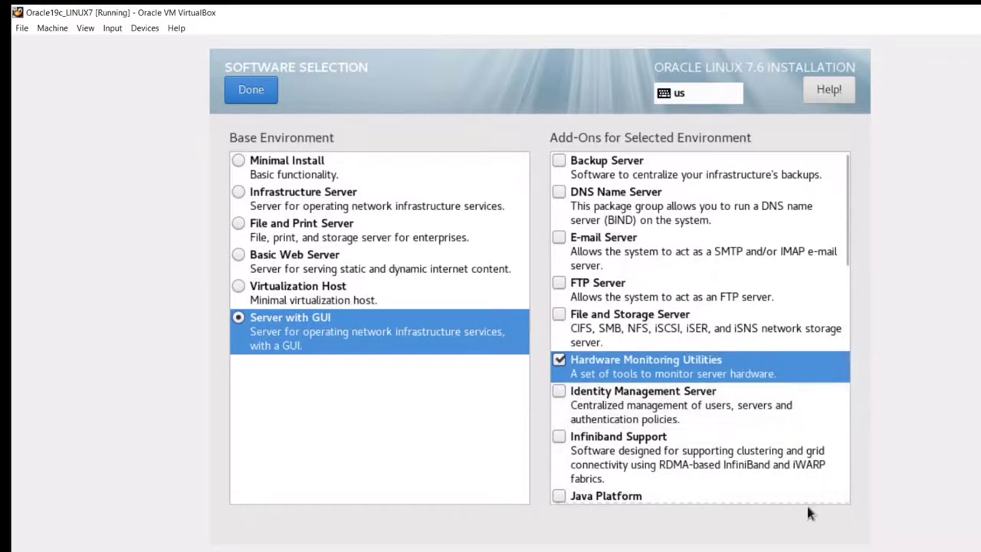
pyautogui.press('Down')
pyautogui.press('Down')
pyautogui.press('Down')
pyautogui.press('Down')
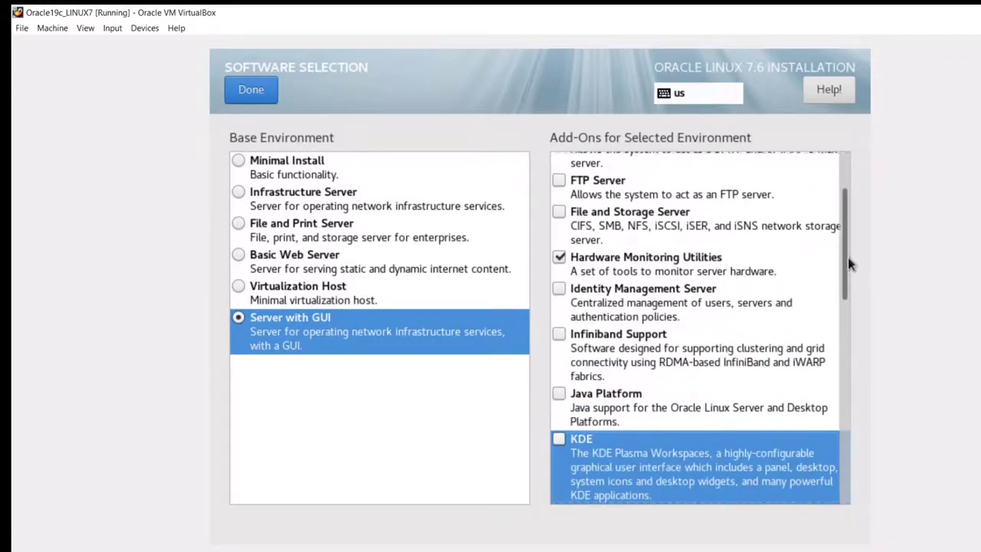
pyautogui.moveTo(844, 288); pyautogui.dragTo(835, 447)
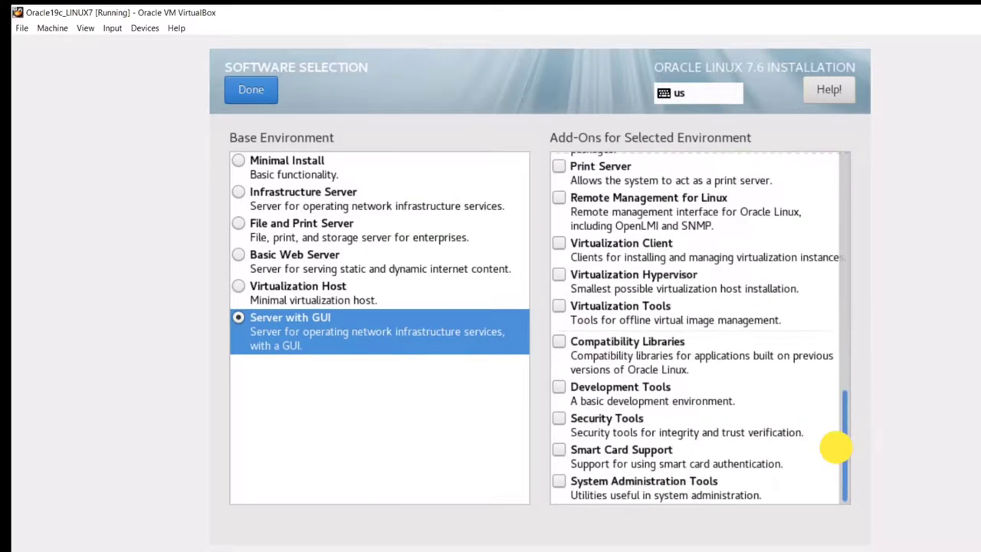
pyautogui.click(560, 342)
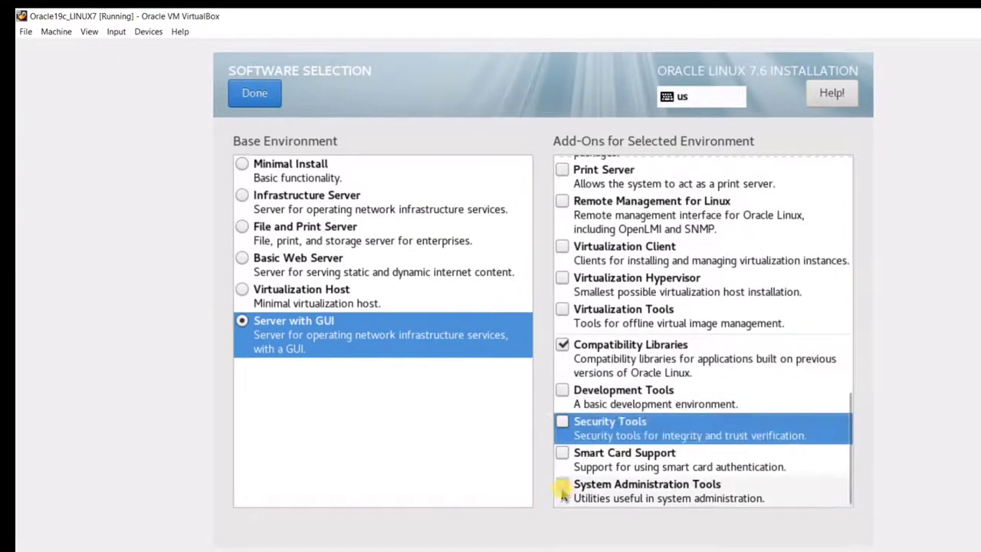
pyautogui.click(559, 481)
pyautogui.click(563, 387)
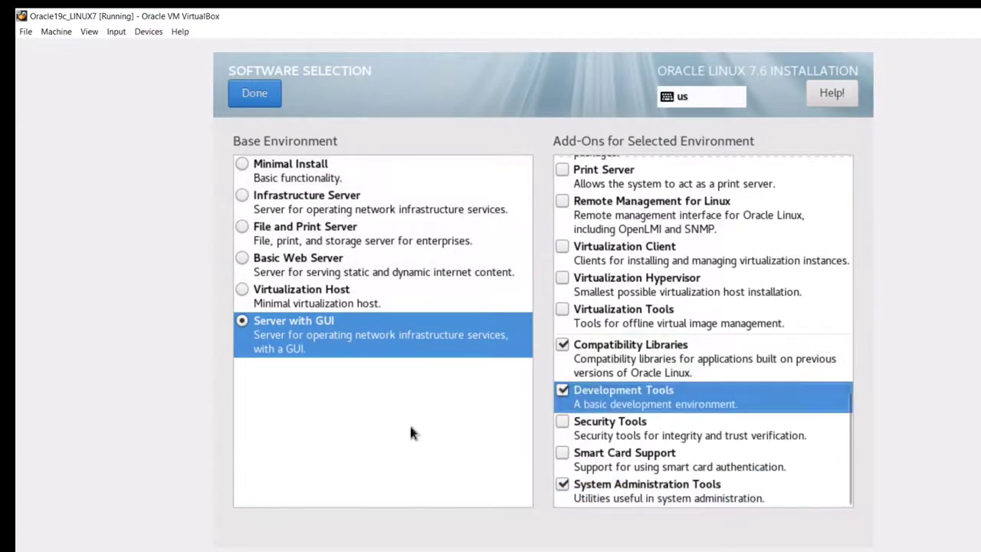
pyautogui.click(254, 93)
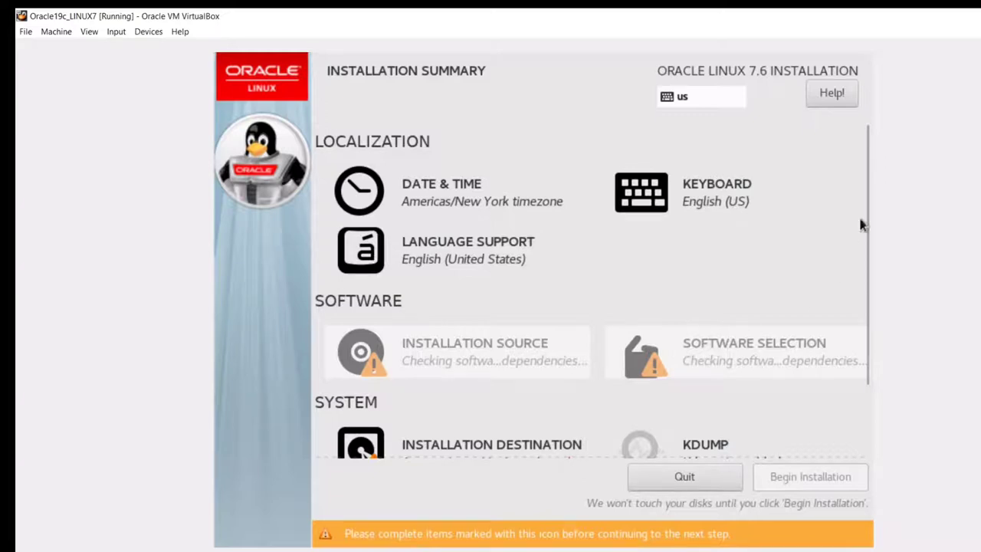
pyautogui.moveTo(867, 212); pyautogui.dragTo(871, 324)
# Accept the 50 GiB disk as installation destination and disable kdump.
pyautogui.click(532, 377)
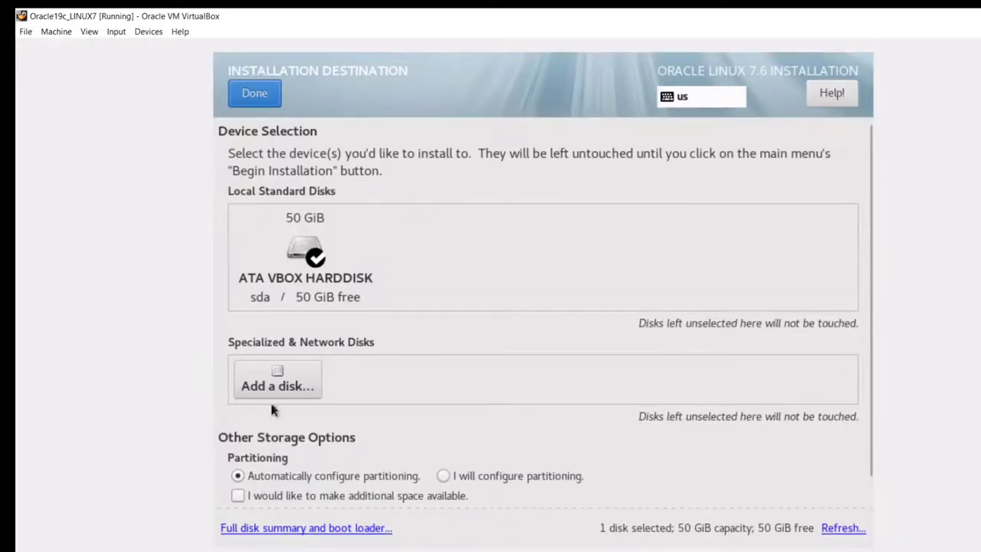
pyautogui.click(274, 97)
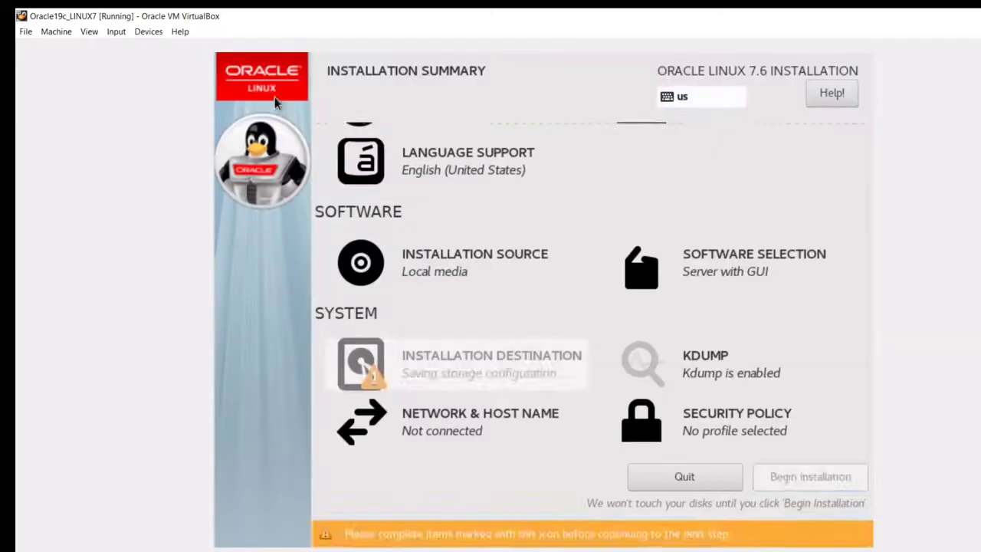
pyautogui.click(704, 393)
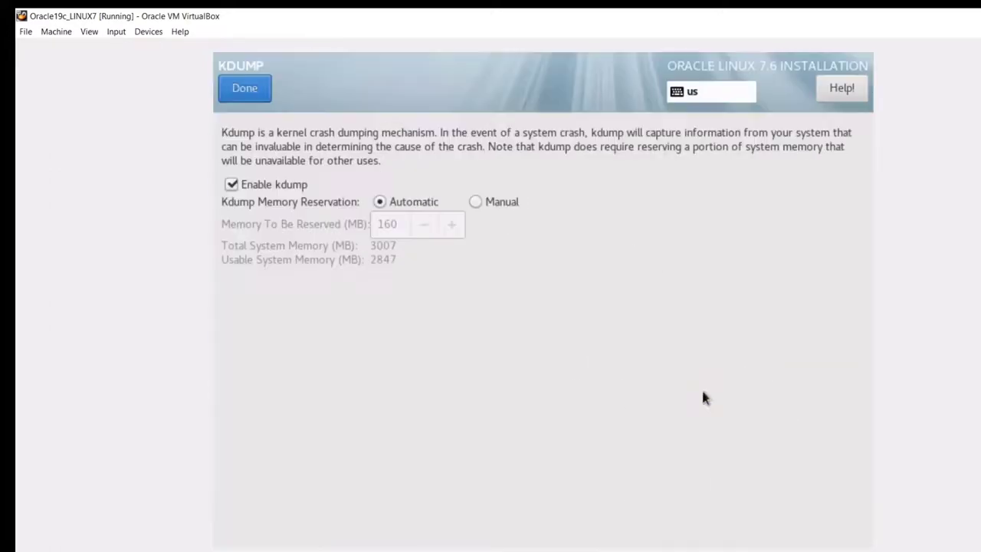
pyautogui.click(230, 185)
pyautogui.click(268, 92)
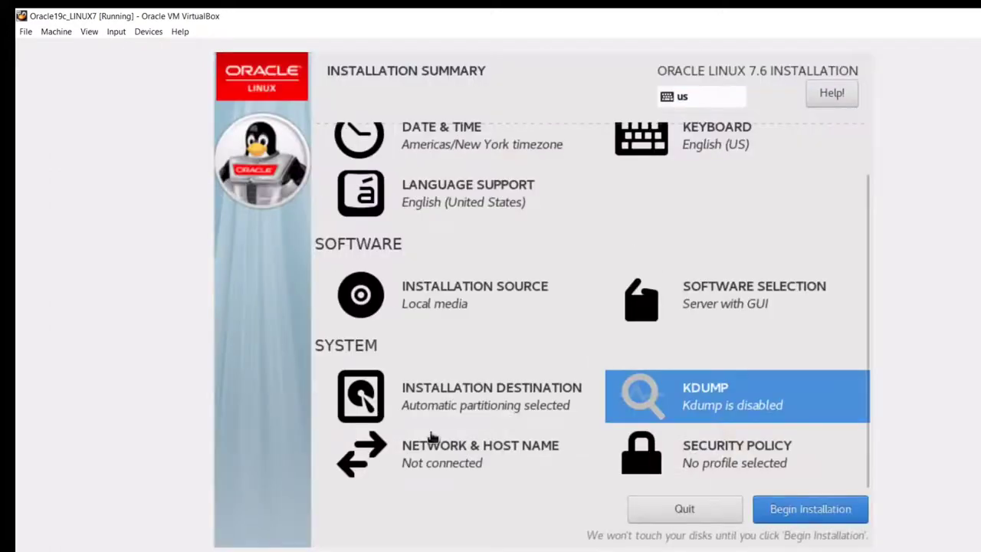
# Set and apply the host name ora19c-sgdb01.com.
pyautogui.click(456, 453)
pyautogui.moveTo(427, 493); pyautogui.dragTo(249, 487)
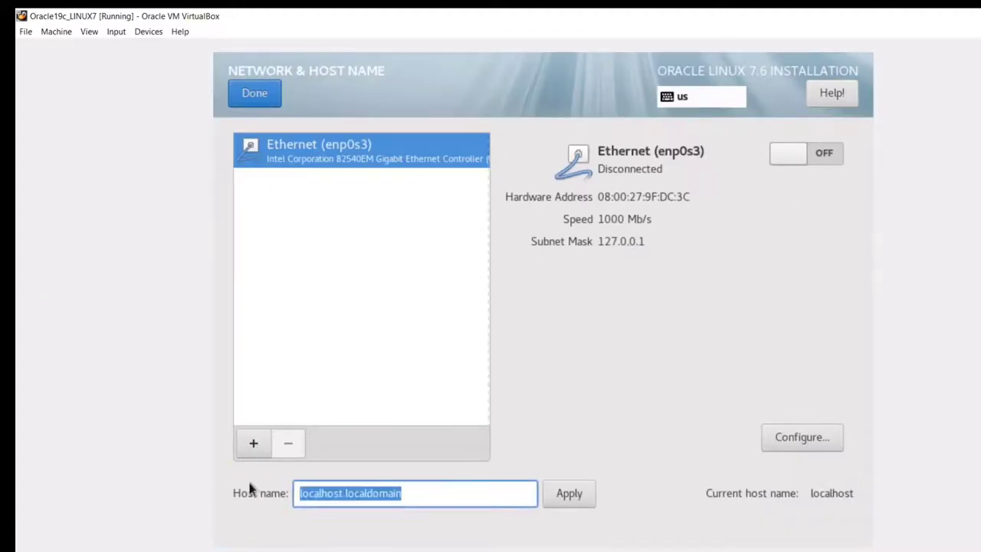
pyautogui.write('ora19c-')
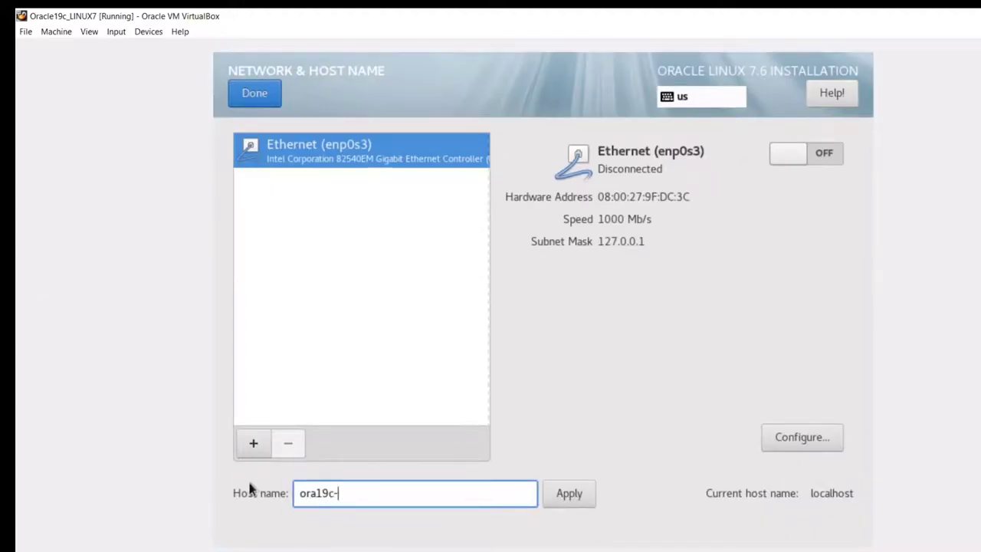
pyautogui.write('sgdb01.com')
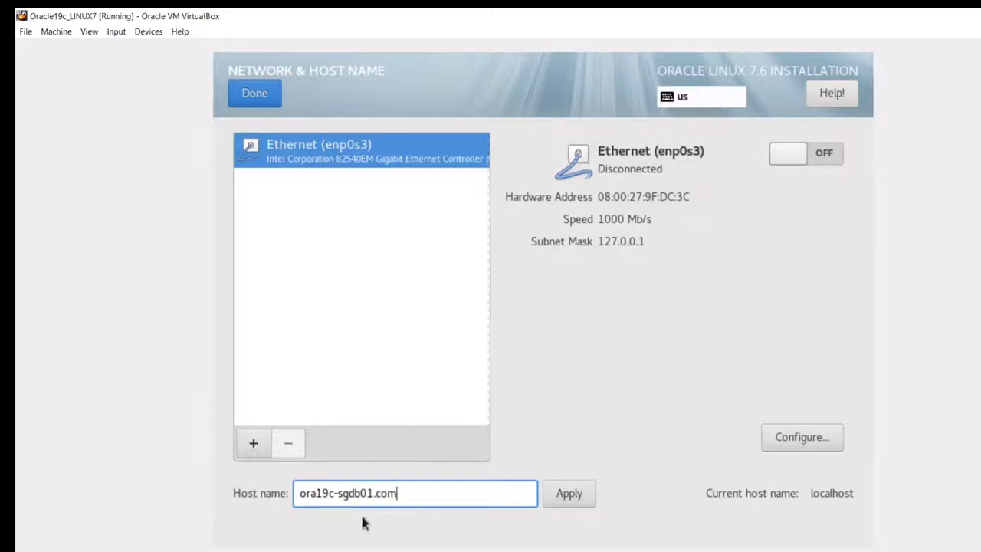
pyautogui.click(576, 497)
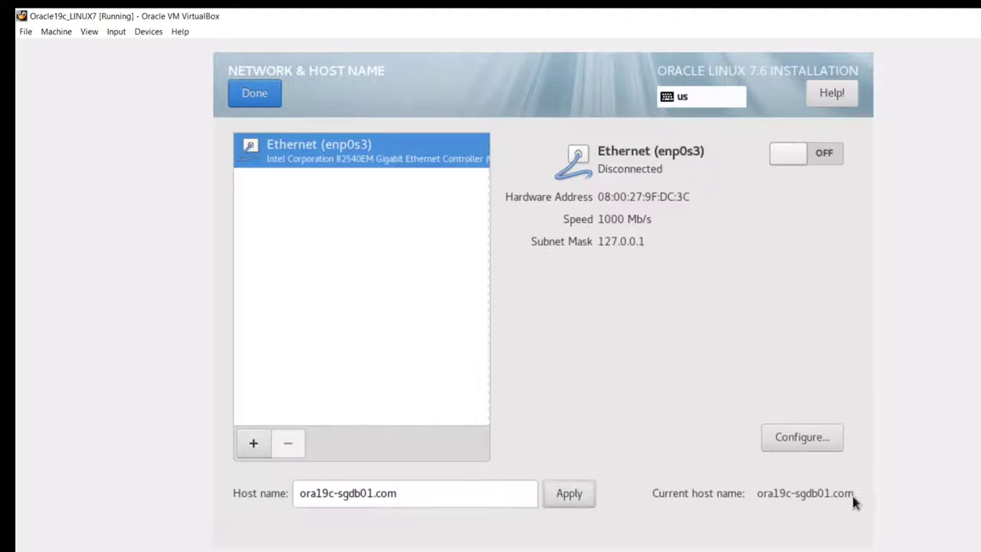
# Make the enp0s3 connection start automatically, save it, and return to the summary.
pyautogui.click(838, 436)
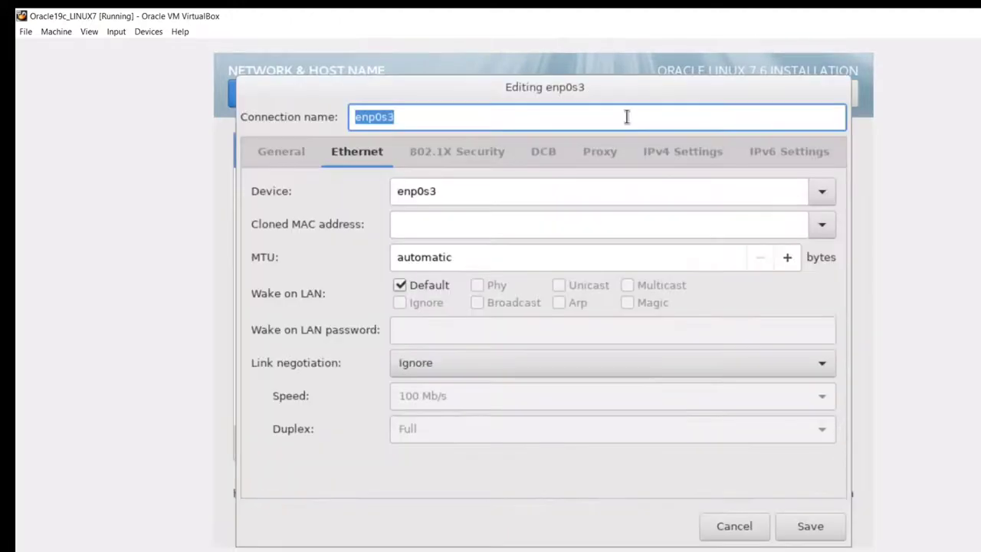
pyautogui.click(497, 188)
pyautogui.doubleClick(403, 191)
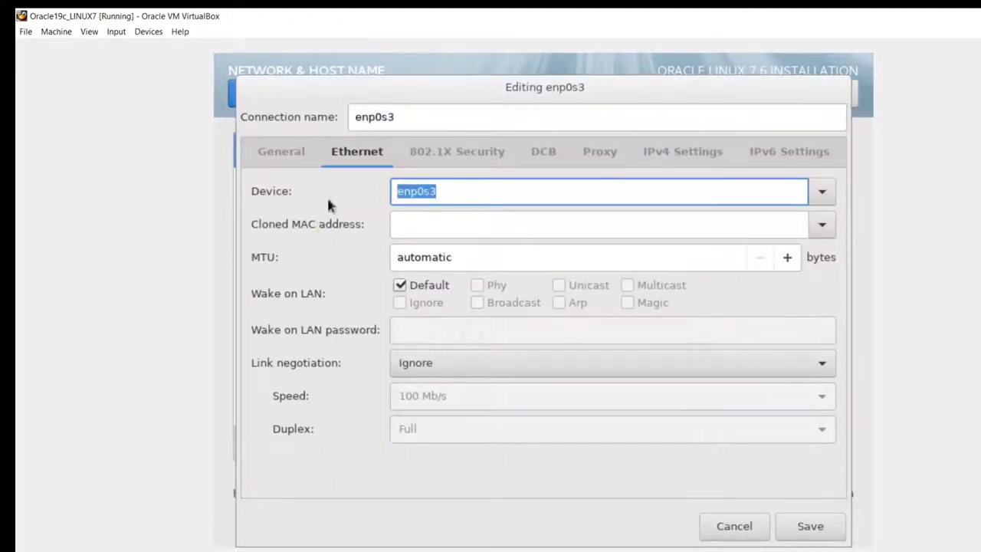
pyautogui.click(278, 152)
pyautogui.click(261, 186)
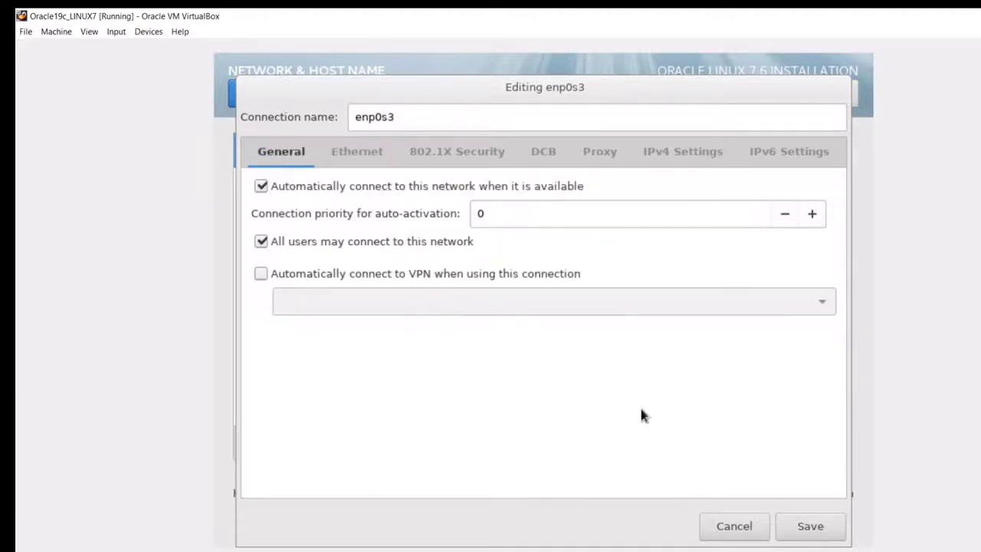
pyautogui.click(834, 525)
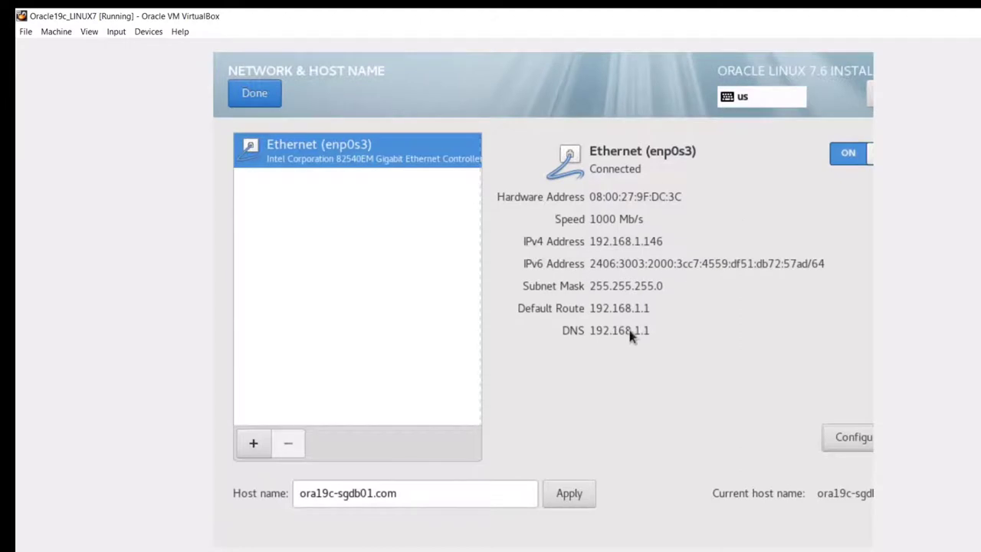
pyautogui.click(265, 102)
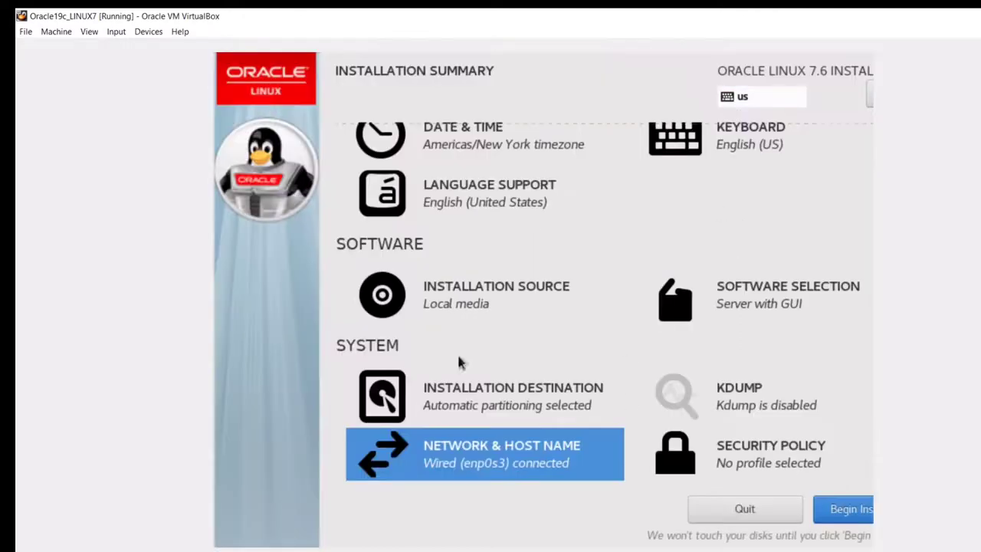
# Begin the installation and set the root password, entering it twice.
pyautogui.click(842, 507)
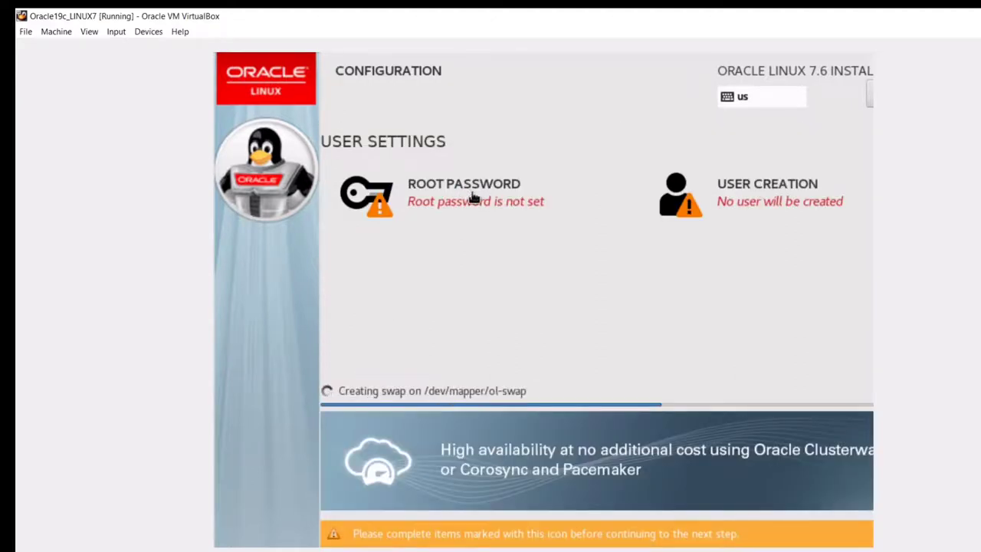
pyautogui.click(465, 192)
pyautogui.press('Tab')
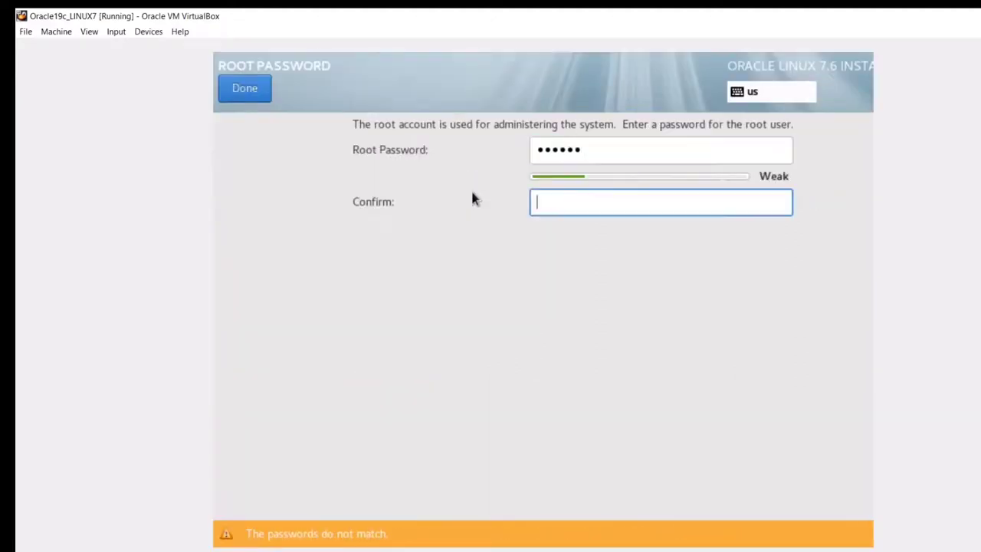
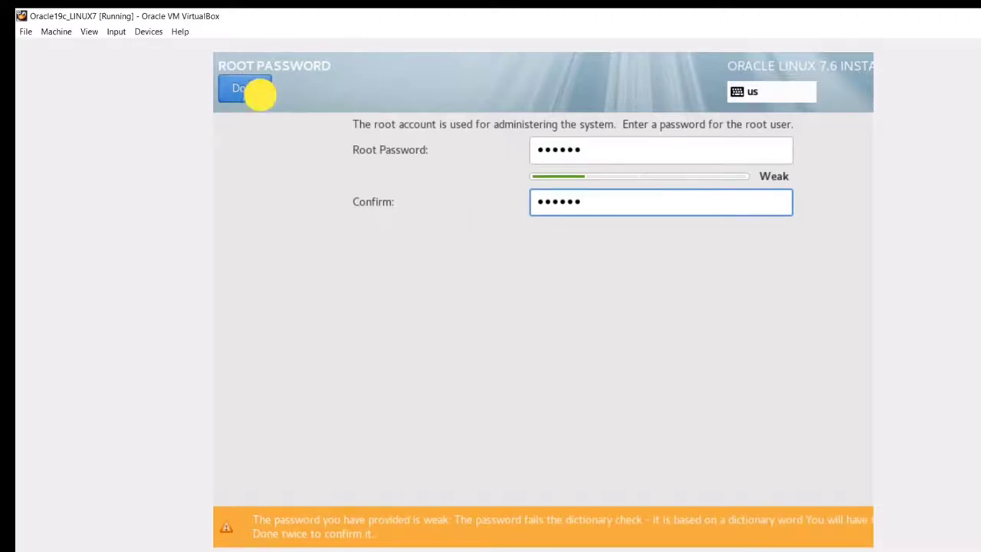
pyautogui.click(258, 92)
# Create an administrator user with the user's full name and a confirmed weak password.
pyautogui.click(762, 186)
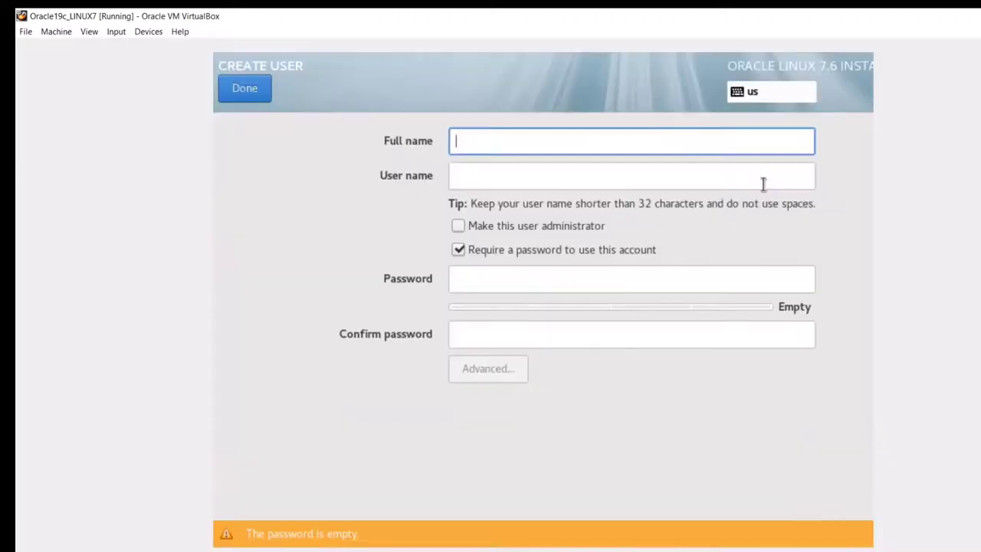
pyautogui.write('Charm ')
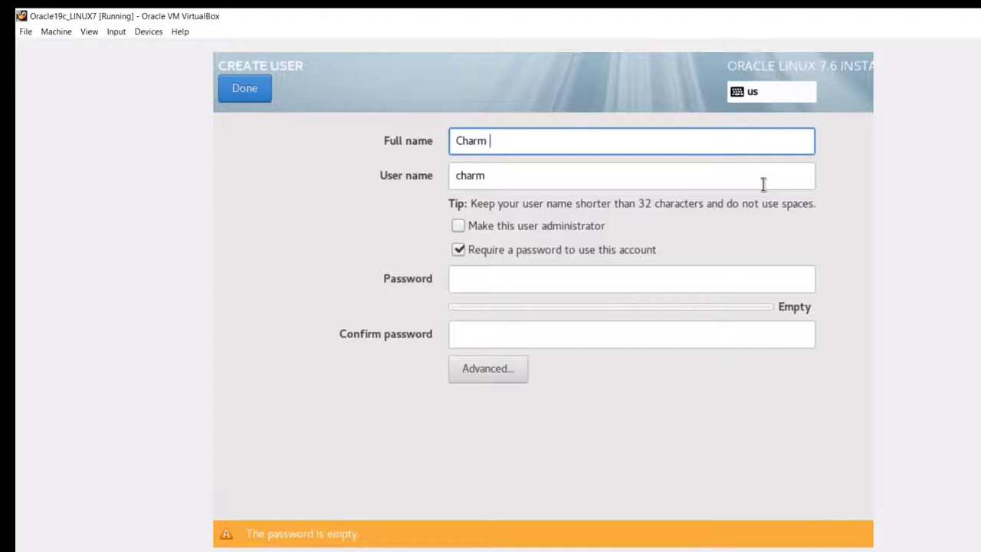
pyautogui.write('Medina')
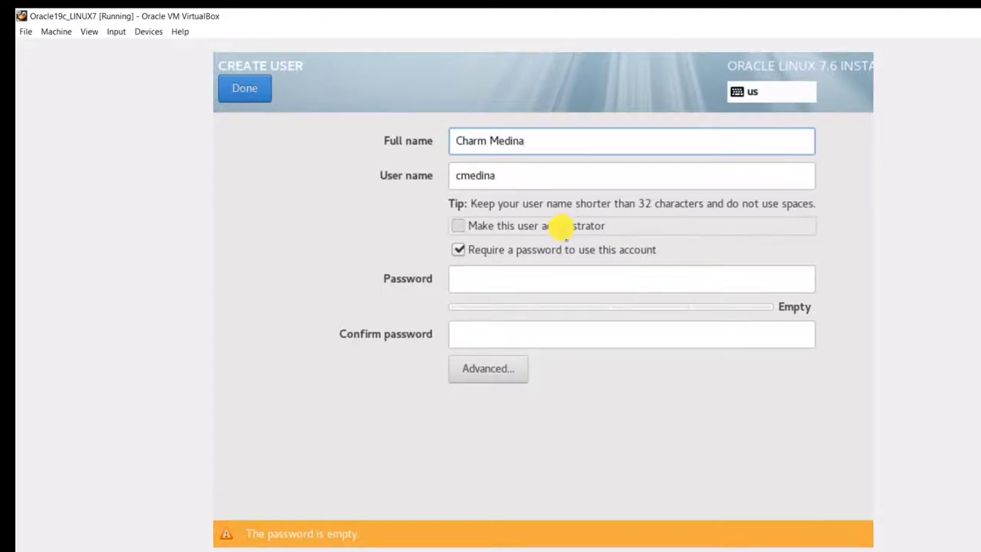
pyautogui.click(560, 225)
pyautogui.click(503, 283)
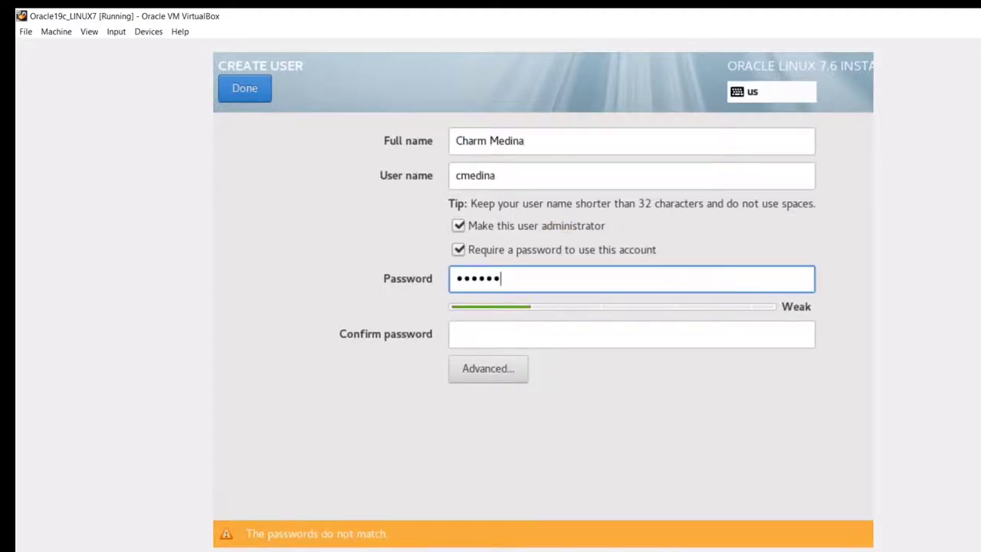
pyautogui.press('Tab')
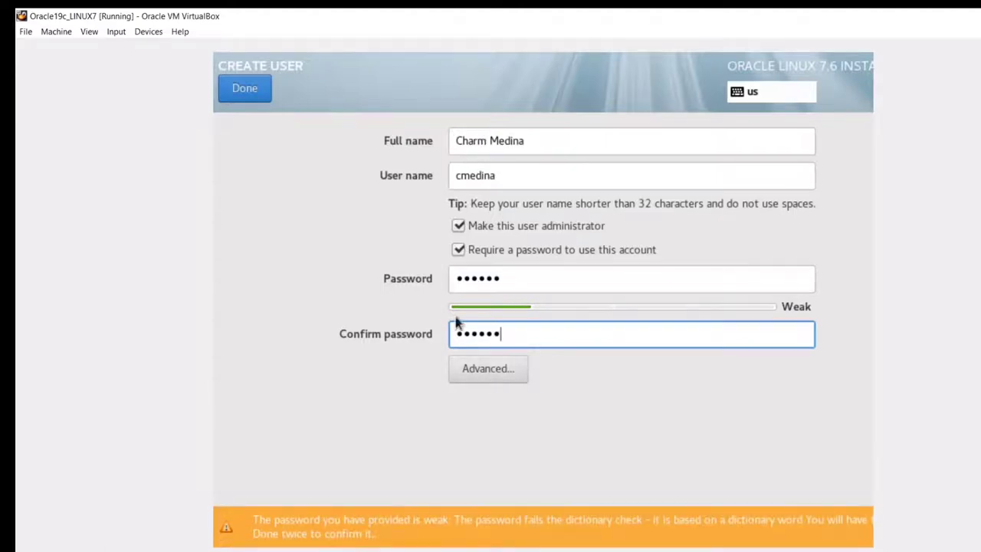
pyautogui.click(265, 95)
pyautogui.click(265, 96)
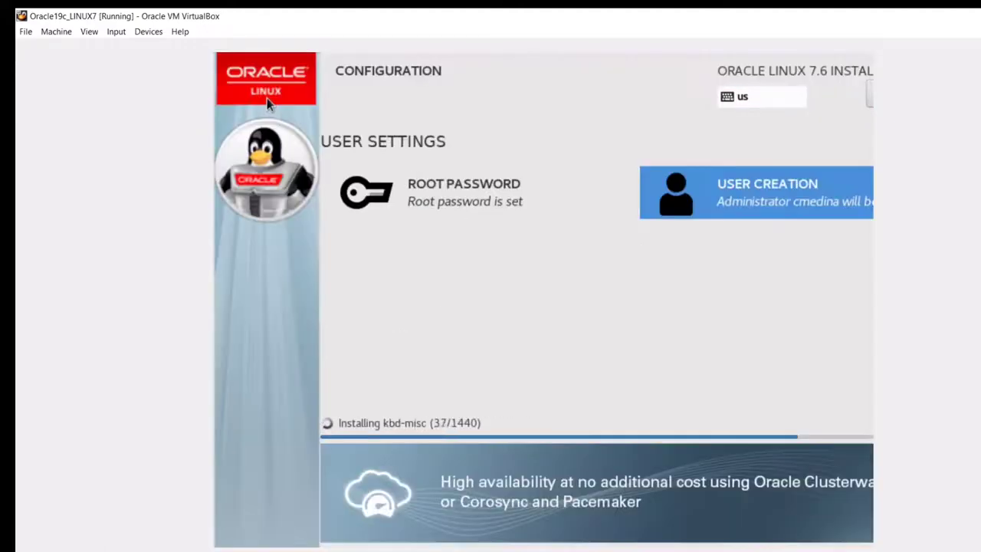
# Wait for the installation to finish, then reboot into the installed Oracle Linux Server.
pyautogui.click(595, 405)
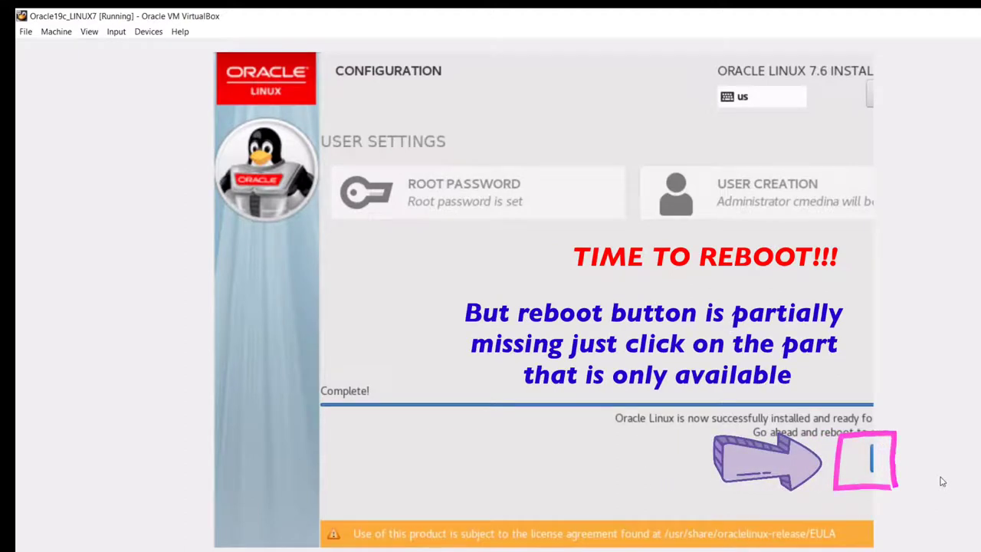
pyautogui.click(874, 455)
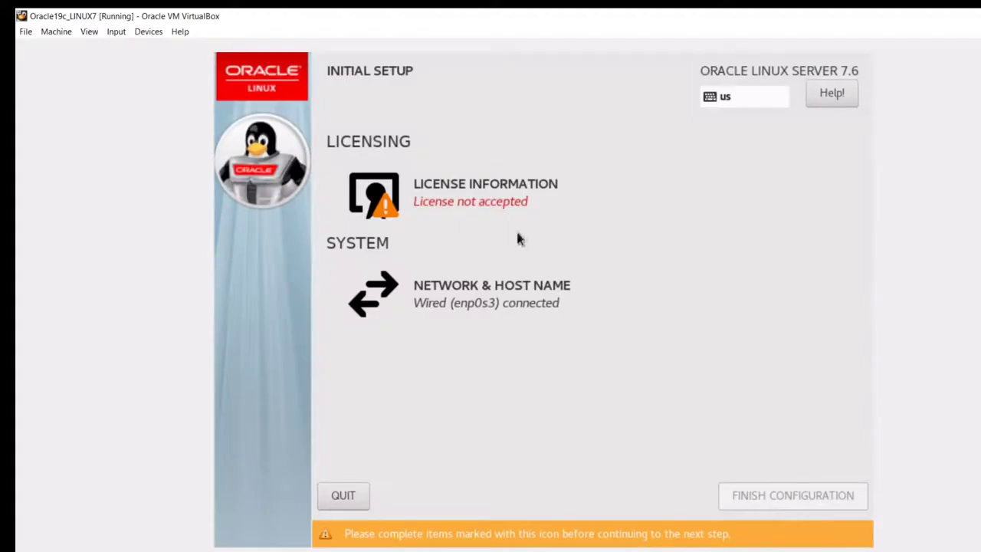
# Accept the Oracle Linux license agreement and finish the initial configuration.
pyautogui.click(515, 229)
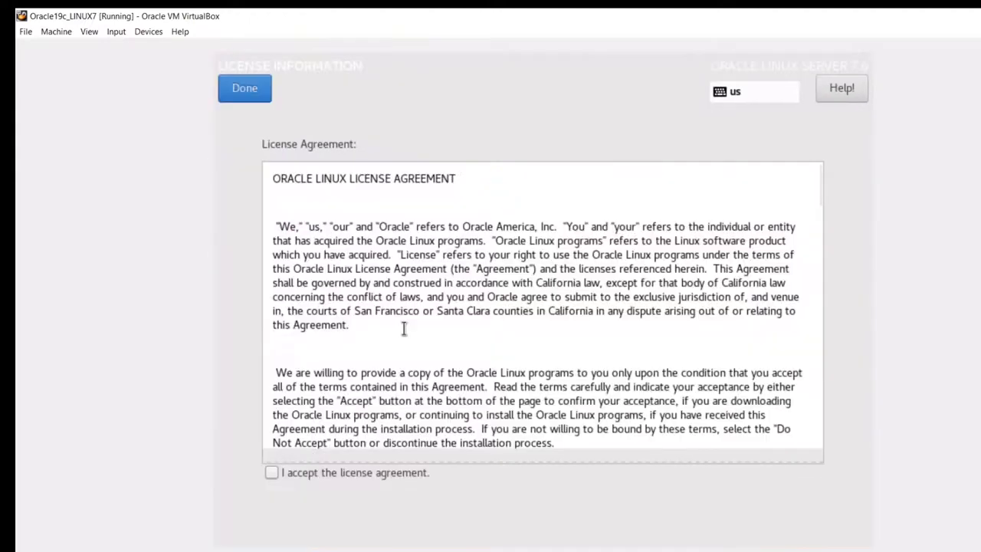
pyautogui.moveTo(815, 196); pyautogui.dragTo(809, 455)
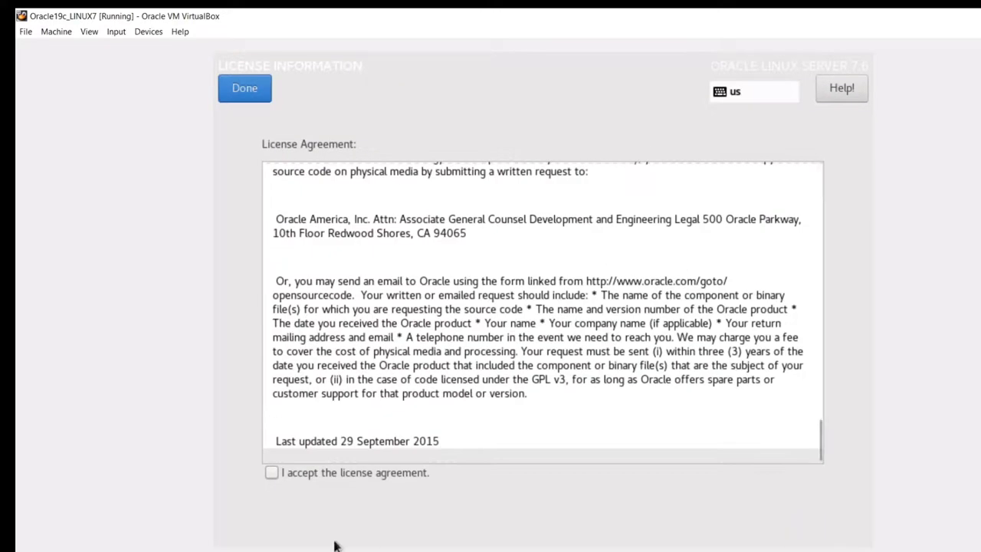
pyautogui.click(272, 472)
pyautogui.click(258, 94)
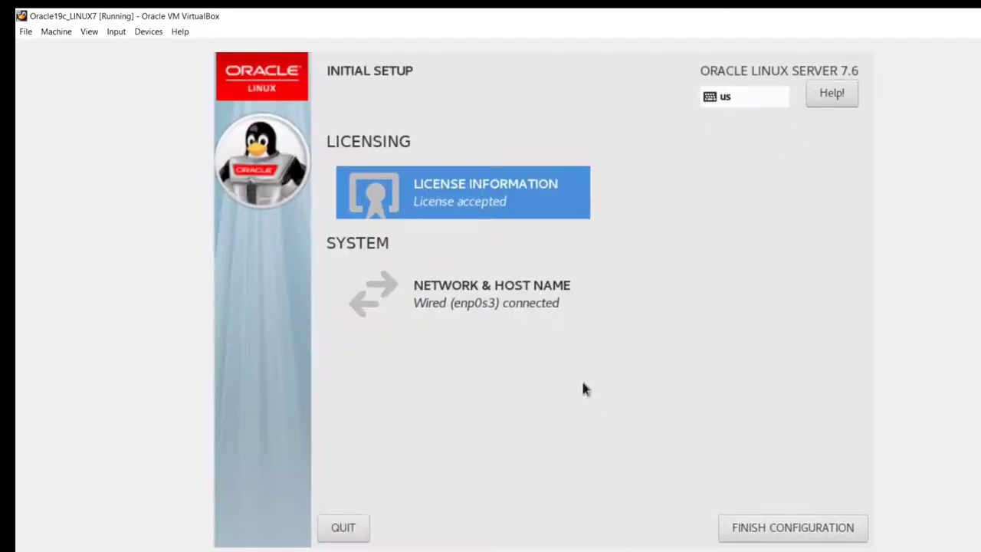
pyautogui.click(852, 527)
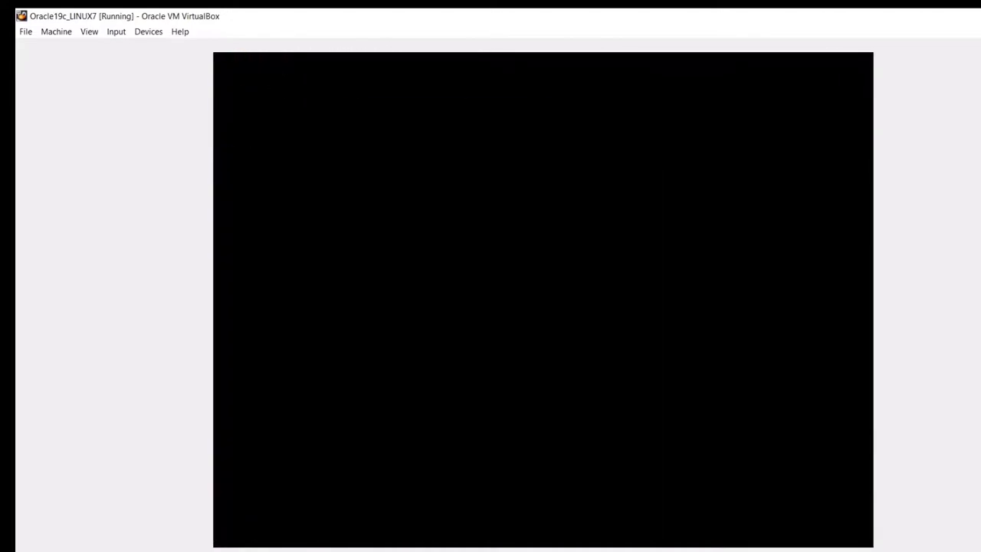
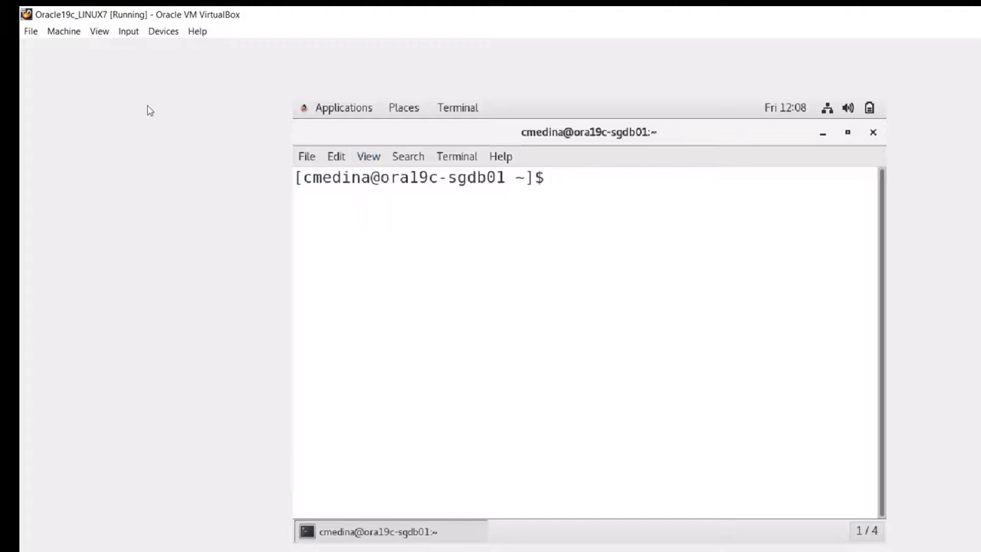
# Resize the guest display to 1024x768.
pyautogui.click(100, 32)
pyautogui.moveTo(145, 213)
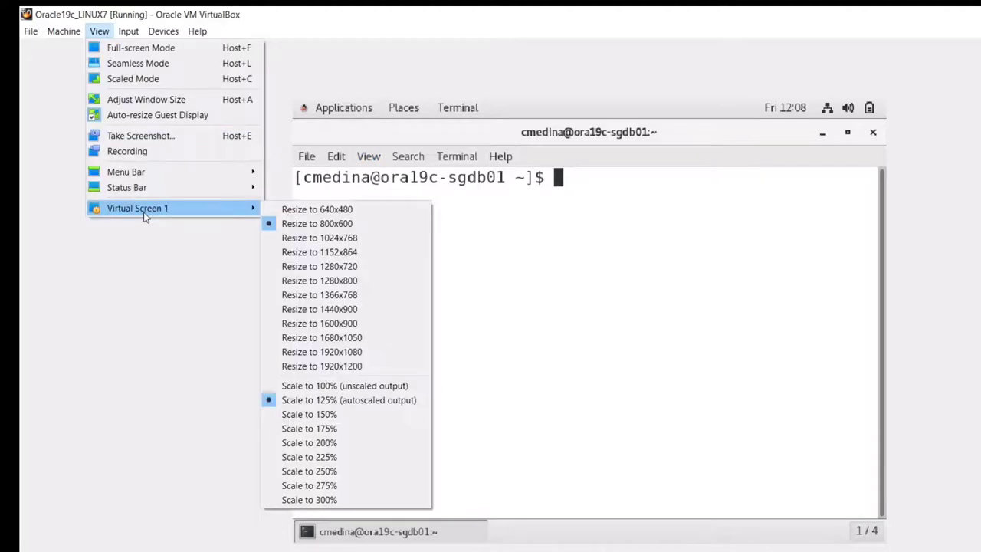
pyautogui.click(312, 243)
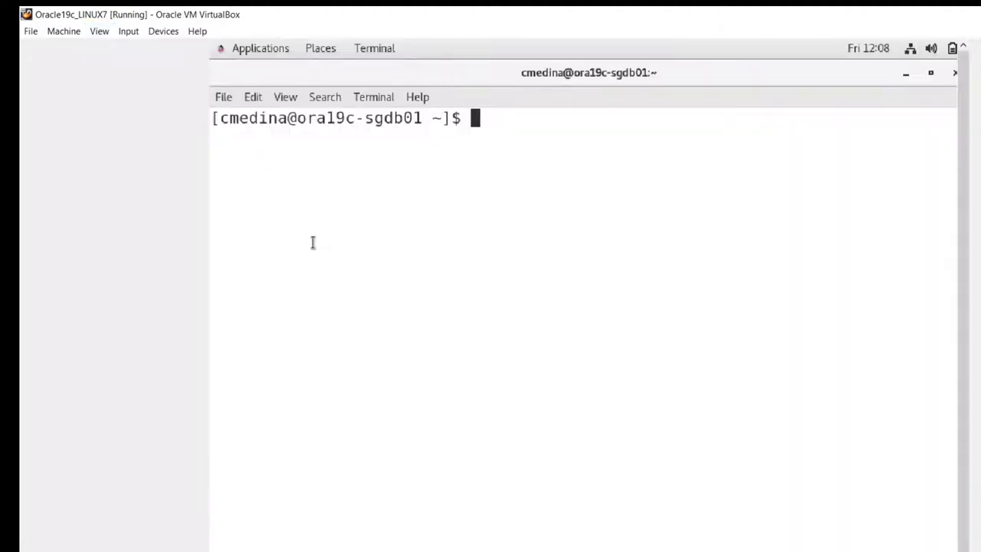
# Show the enp0s3 details with ifconfig and copy its IP address 192.168.1.146.
pyautogui.write('ifc')
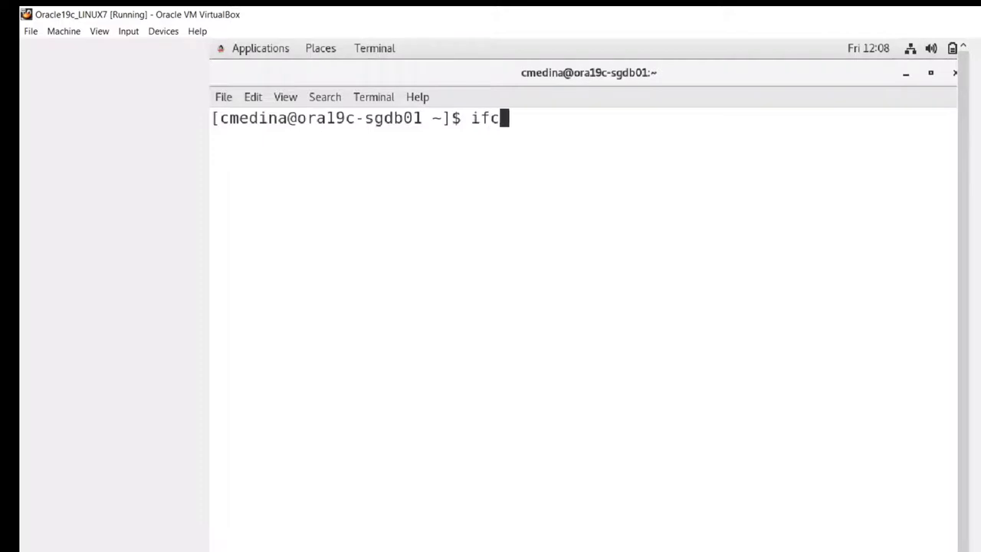
pyautogui.write('onfig enp')
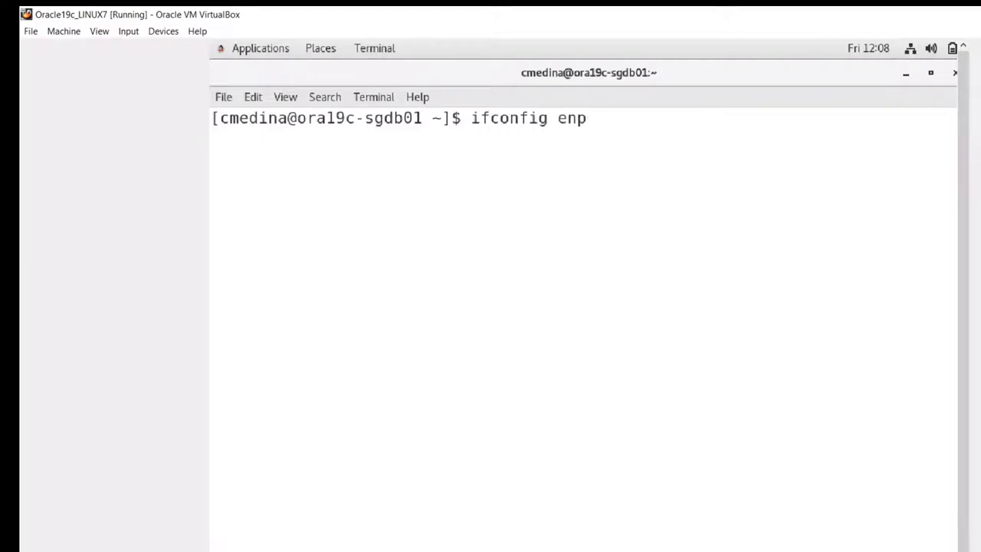
pyautogui.write('0s3')
pyautogui.press('Return')
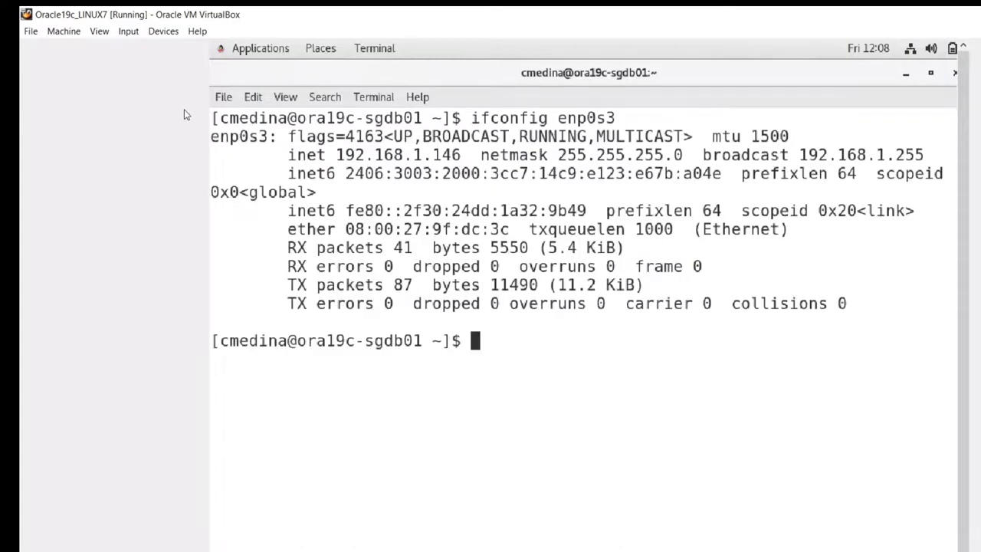
pyautogui.doubleClick(240, 137)
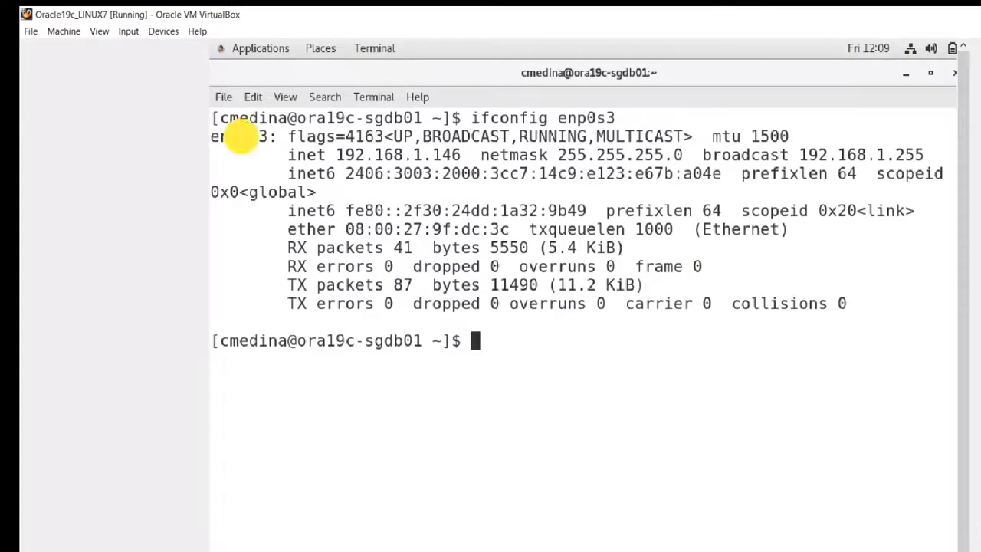
pyautogui.doubleClick(314, 155)
pyautogui.doubleClick(395, 155)
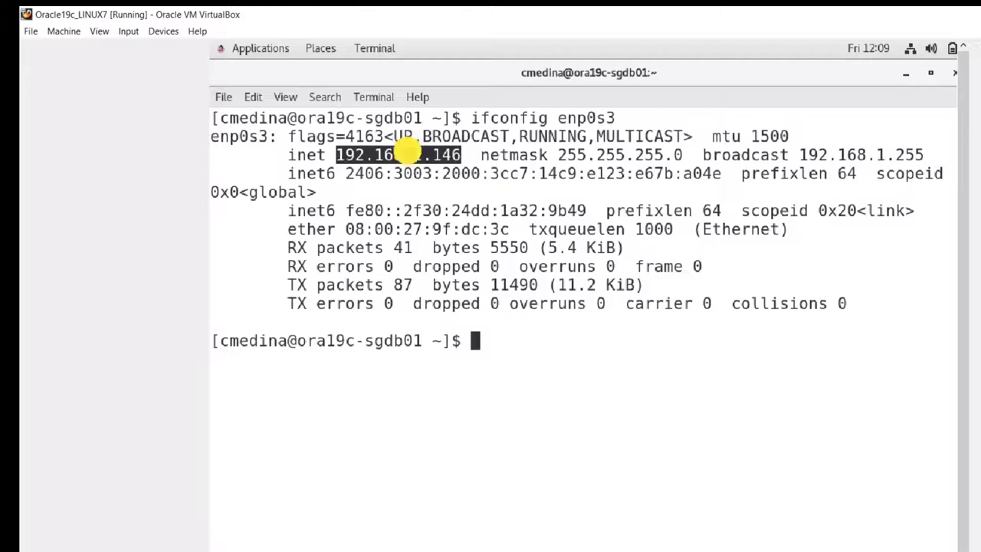
pyautogui.rightClick(450, 154)
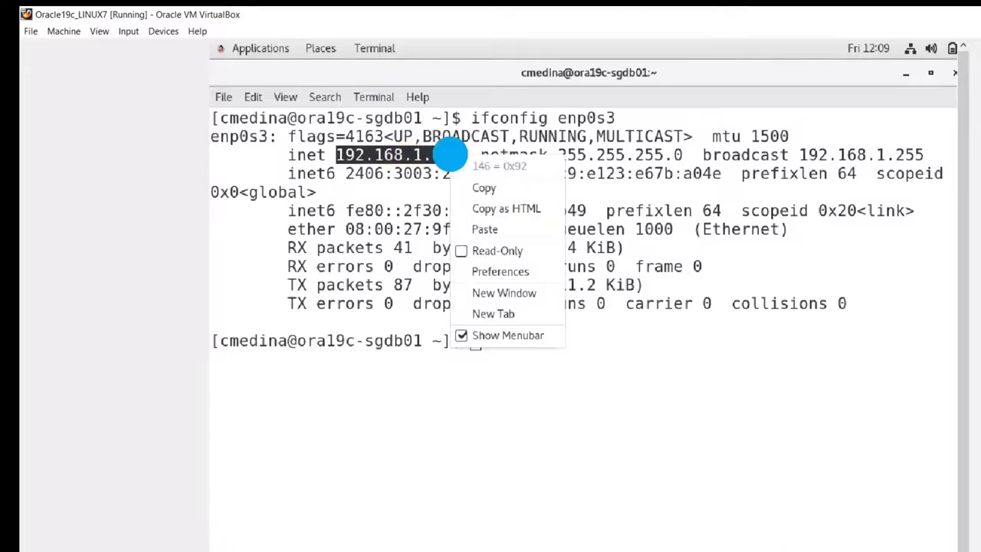
pyautogui.click(483, 188)
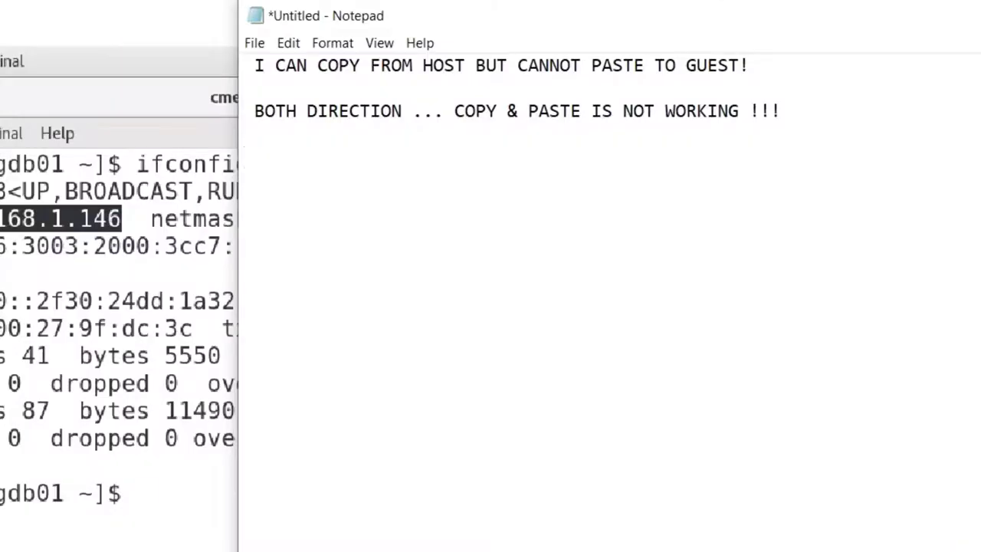
# Paste 192.168.1.146 into Notepad and write 'IT WORKS!' on the line beneath.
pyautogui.click(290, 44)
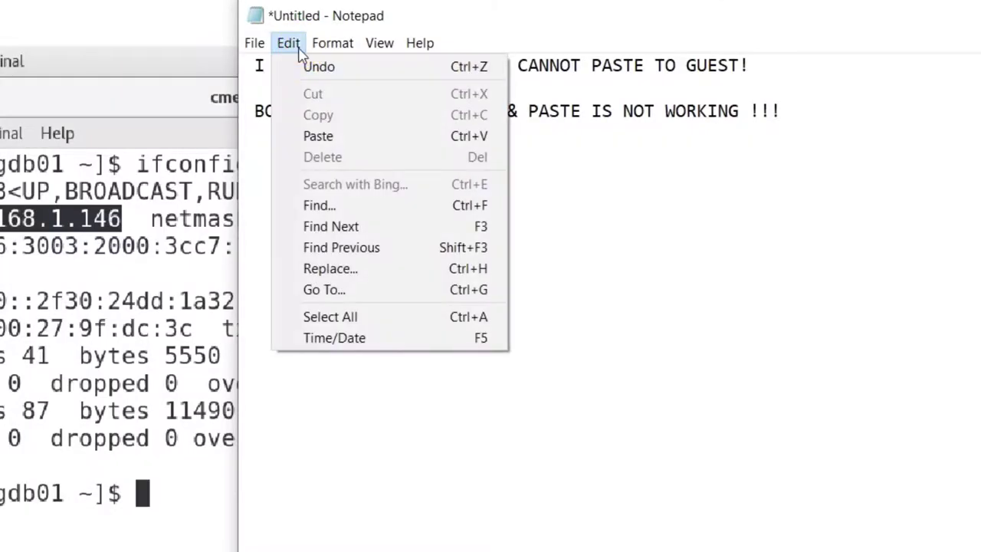
pyautogui.click(319, 137)
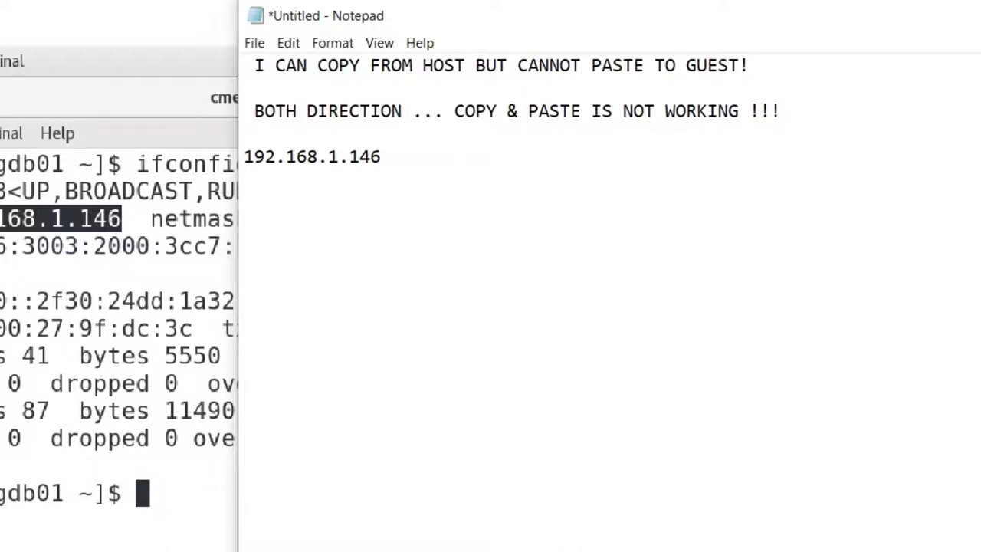
pyautogui.write('IT WORKS!')
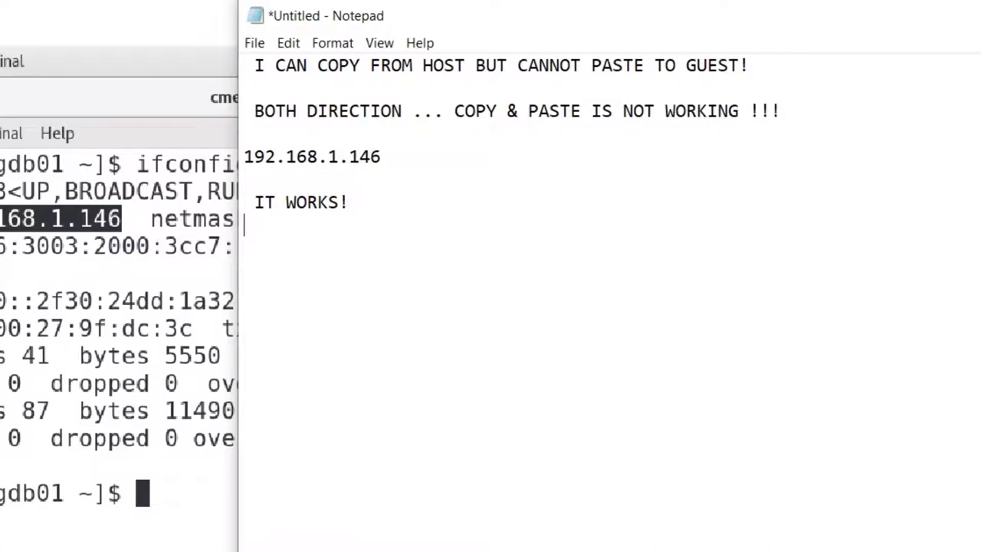
pyautogui.click(182, 491)
# Run hostname in the guest and copy the output ora19c-sgdb01.com.
pyautogui.write('hos')
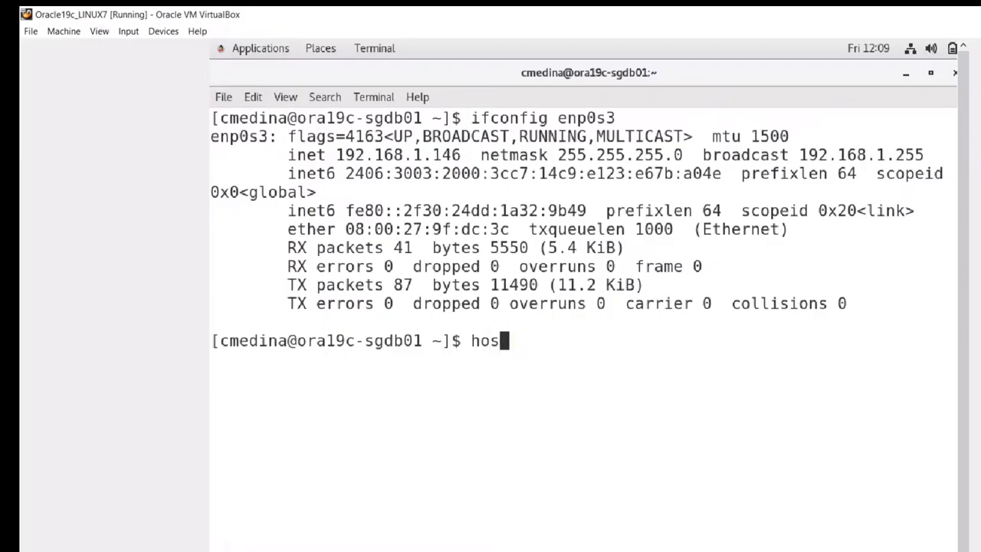
pyautogui.write('tname')
pyautogui.press('Return')
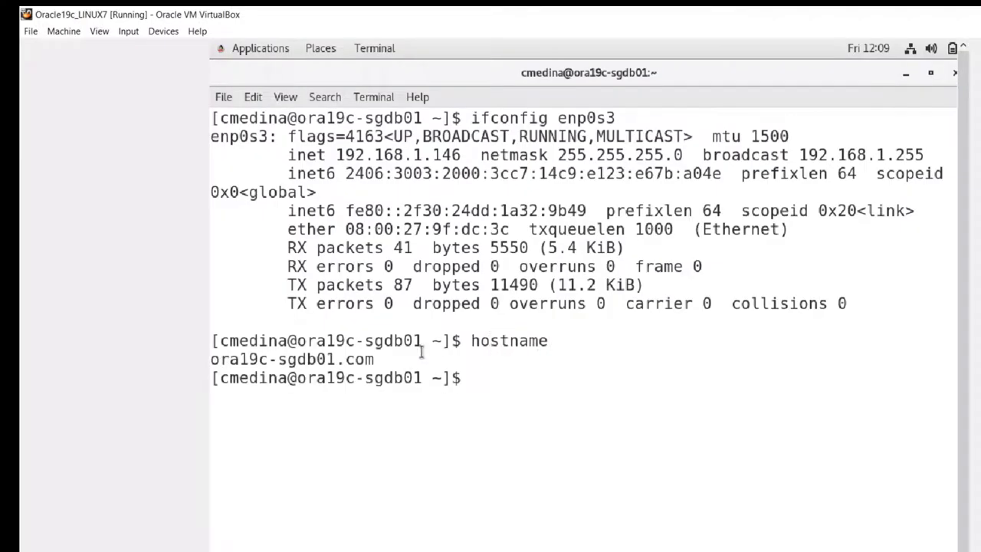
pyautogui.doubleClick(306, 359)
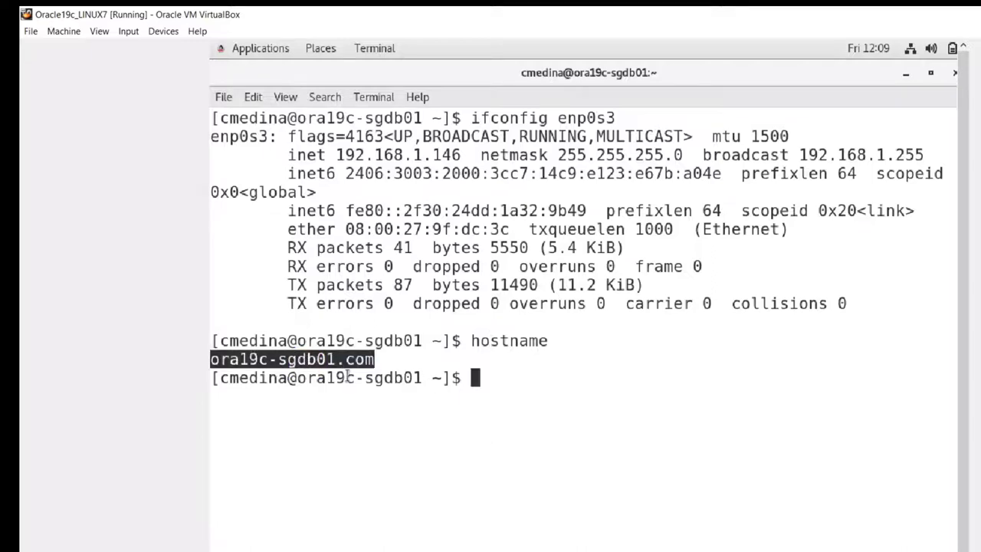
pyautogui.rightClick(361, 359)
pyautogui.click(396, 370)
pyautogui.hotkey('alt', 'Tab')
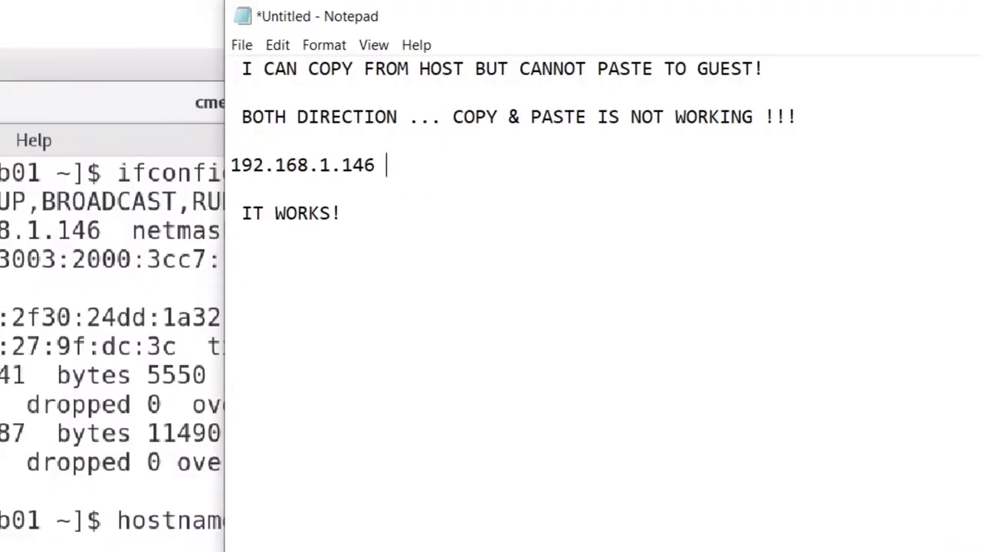
# Paste the hostname after the IP address and append 'GOOD JOB :-)'.
pyautogui.hotkey('ctrl', 'v')
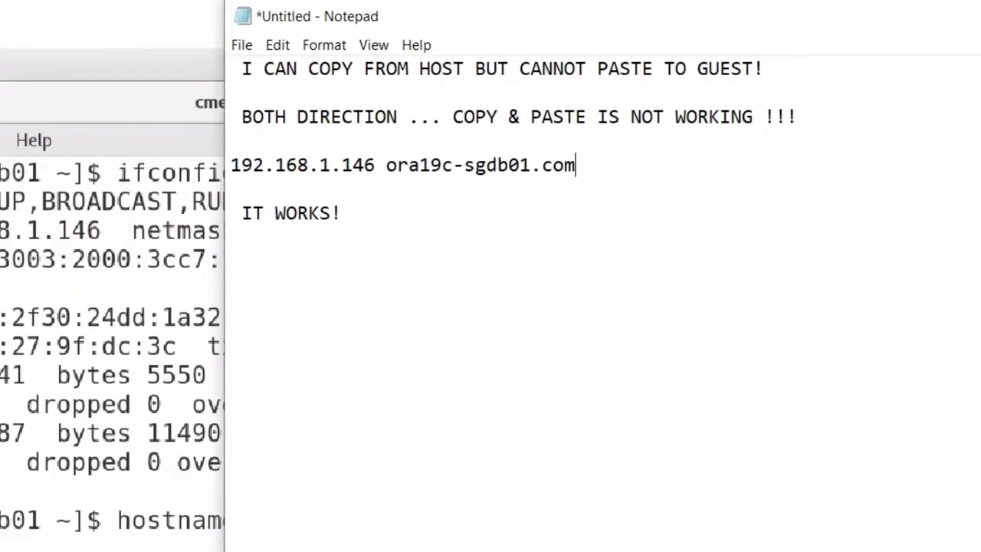
pyautogui.click(406, 212)
pyautogui.write('GOOD JOB')
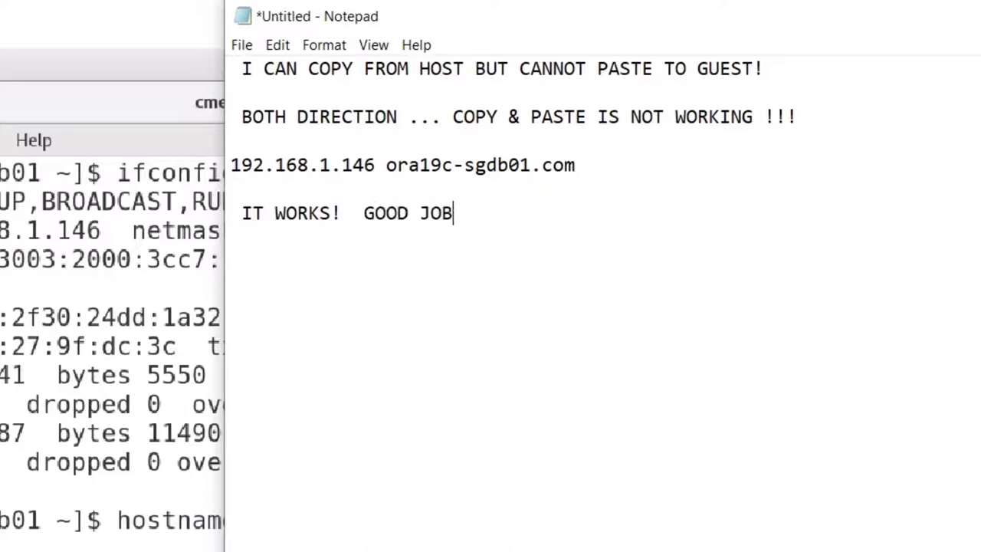
pyautogui.write(' :-)')
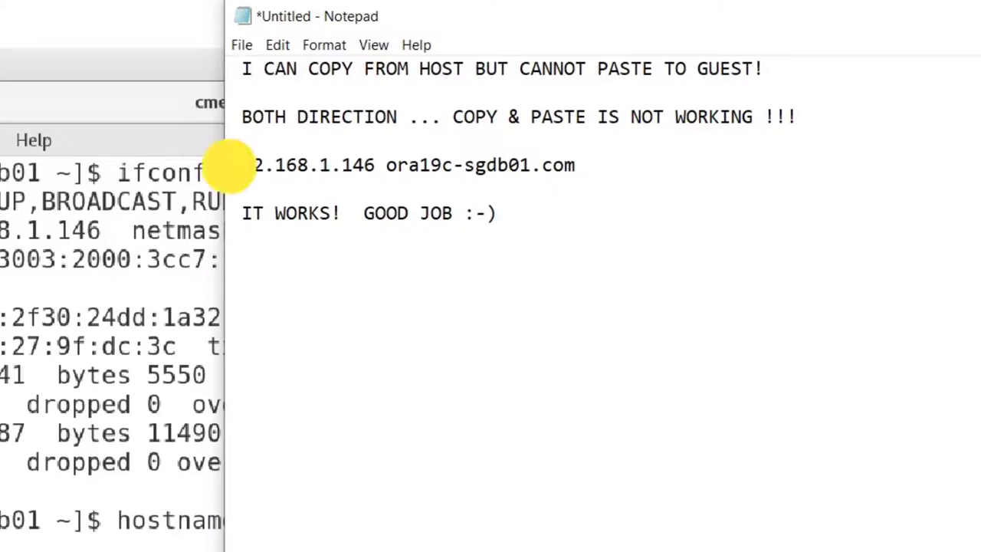
pyautogui.moveTo(234, 165); pyautogui.dragTo(608, 164)
# Add a new note line 'I WILL COPY FROM GUEST TO HOS'.
pyautogui.click(635, 466)
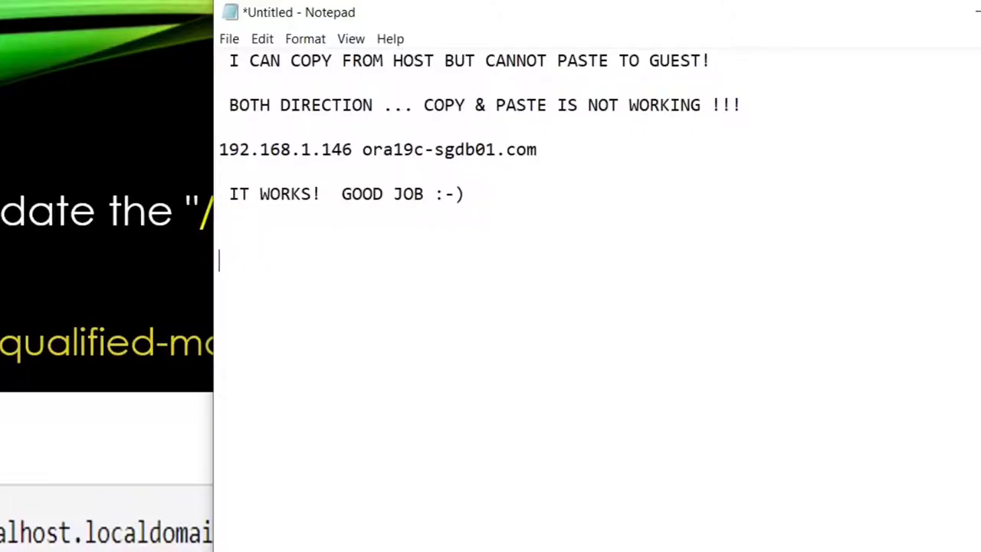
pyautogui.write('NOW I WILL COPY FROM G')
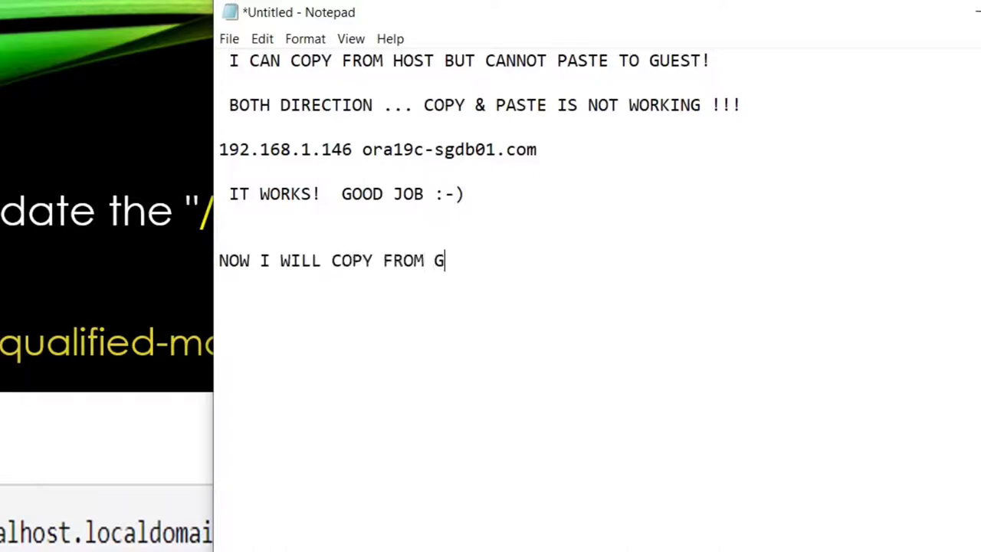
pyautogui.write('UEST TO HOST ....')
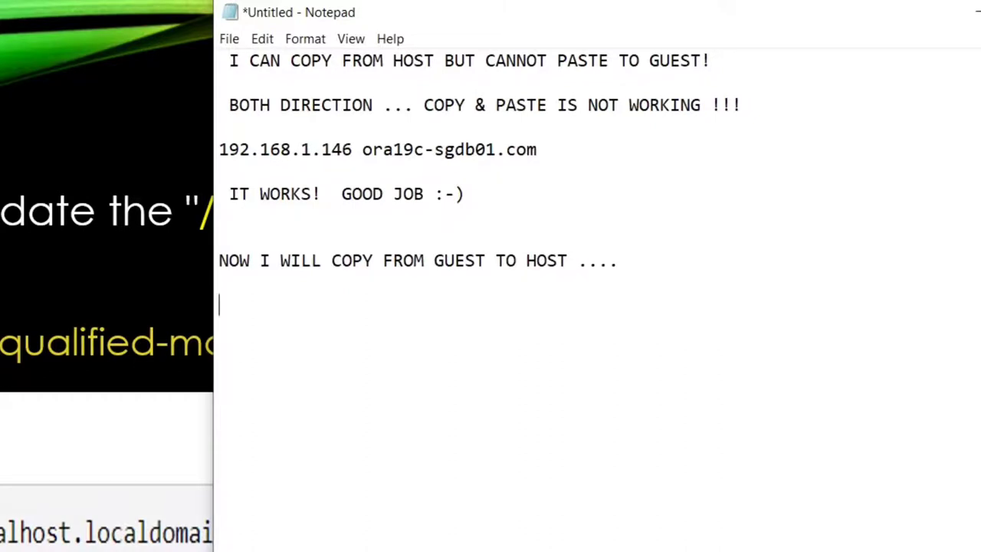
# Copy the line '192.168.1.146 ora19c-sgdb01.com' to the clipboard.
pyautogui.moveTo(219, 149); pyautogui.dragTo(539, 149)
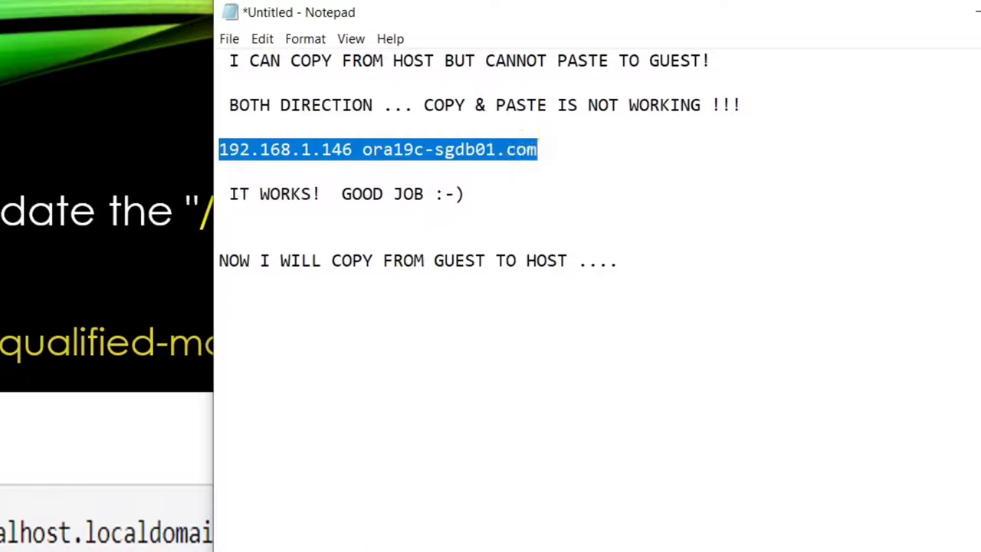
pyautogui.rightClick(527, 151)
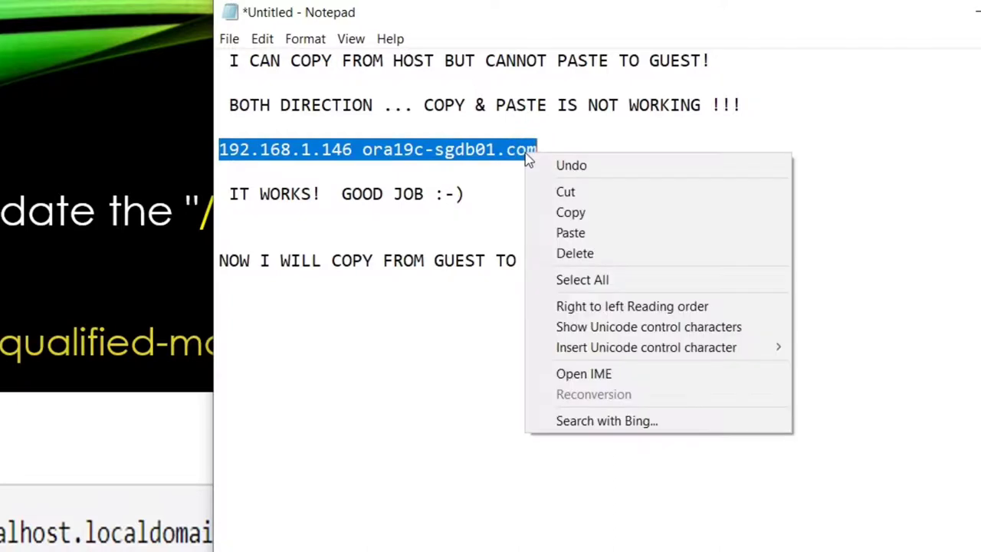
pyautogui.click(571, 210)
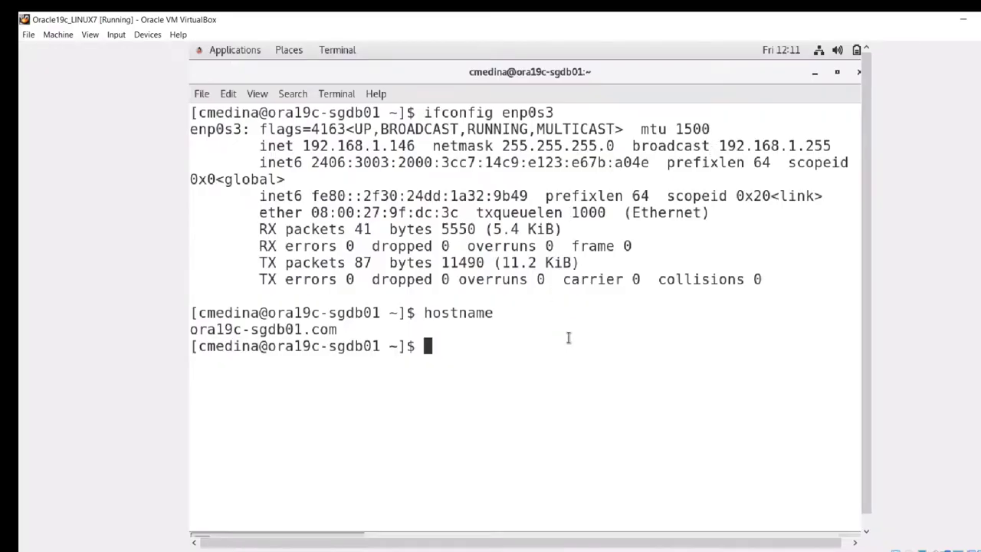
# Switch to root with su -, entering the root password, and clear the terminal.
pyautogui.write('su -')
pyautogui.press('Return')
pyautogui.press('Return')
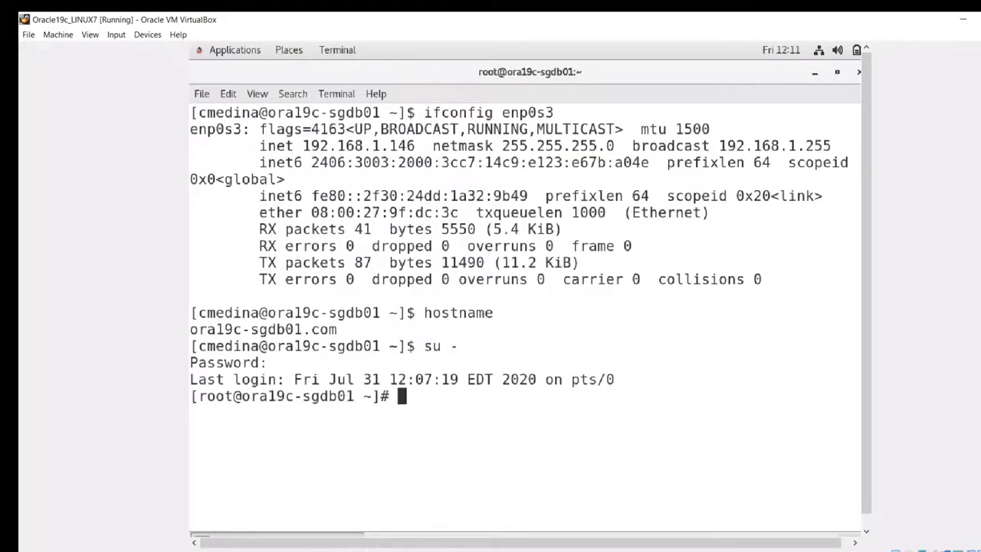
pyautogui.write('clear s')
pyautogui.press('Return')
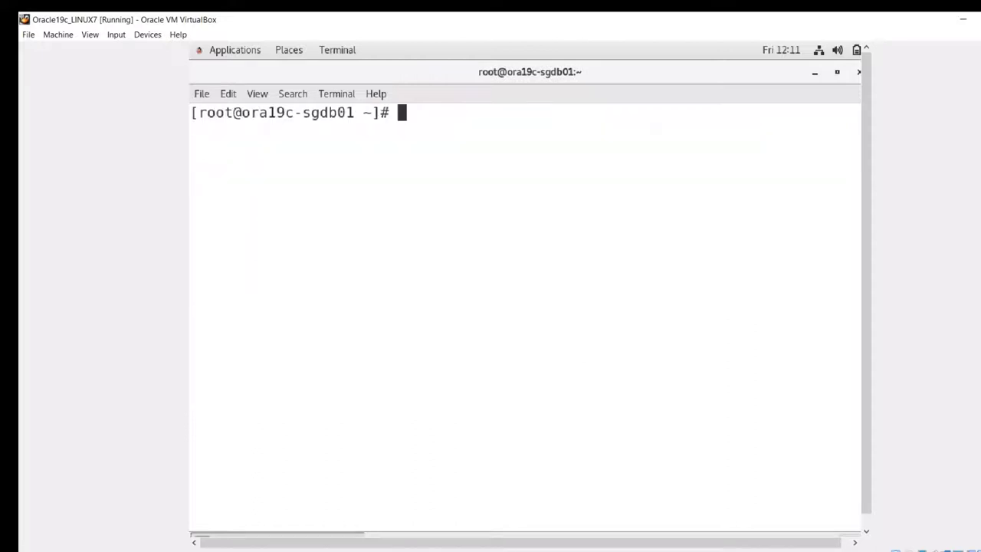
pyautogui.write('whoami')
pyautogui.press('Return')
# Open /etc/hosts in vi and paste '192.168.1.146 ora19c-sgdb01.com' below localhost.
pyautogui.write('v')
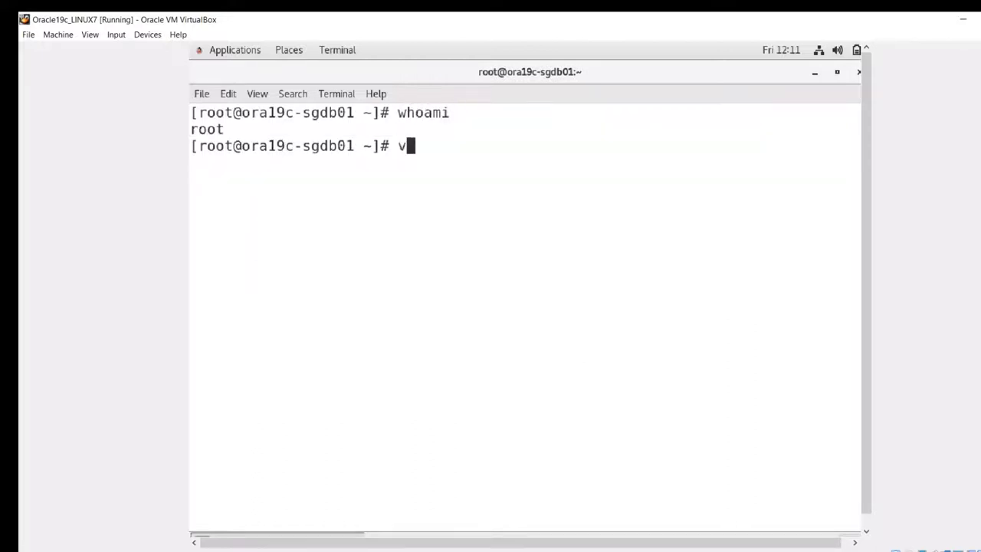
pyautogui.write('i /etc/hosts')
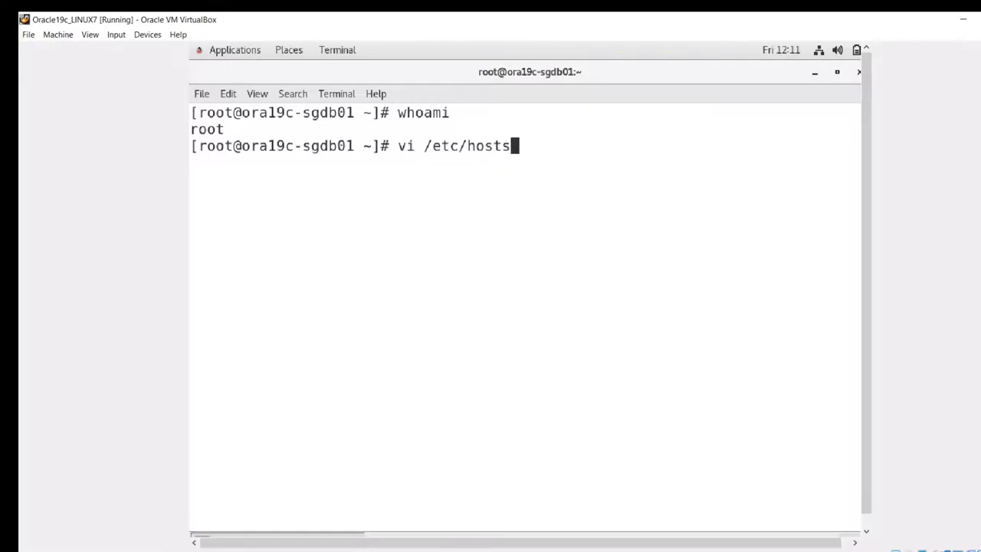
pyautogui.press('Return')
pyautogui.press('Down')
pyautogui.press('o')
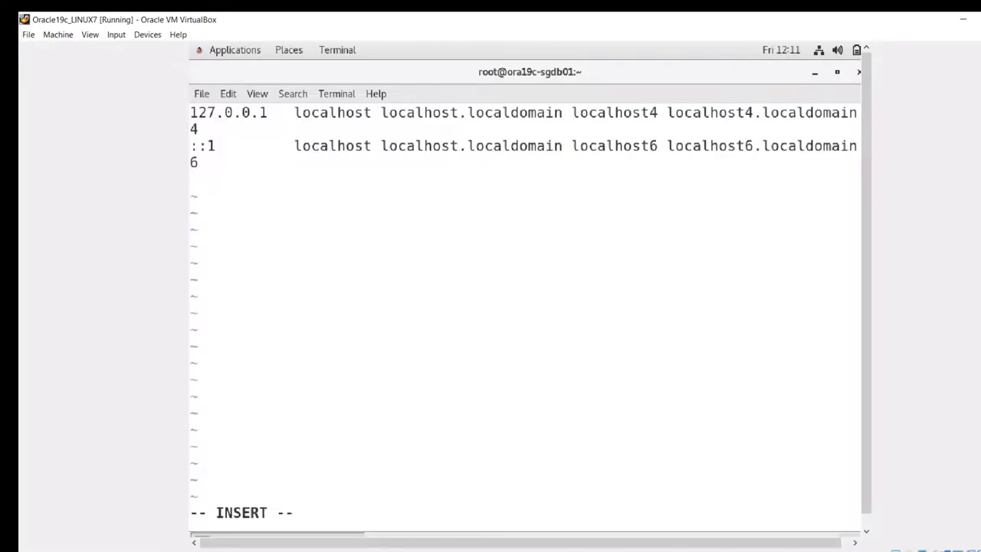
pyautogui.rightClick(363, 222)
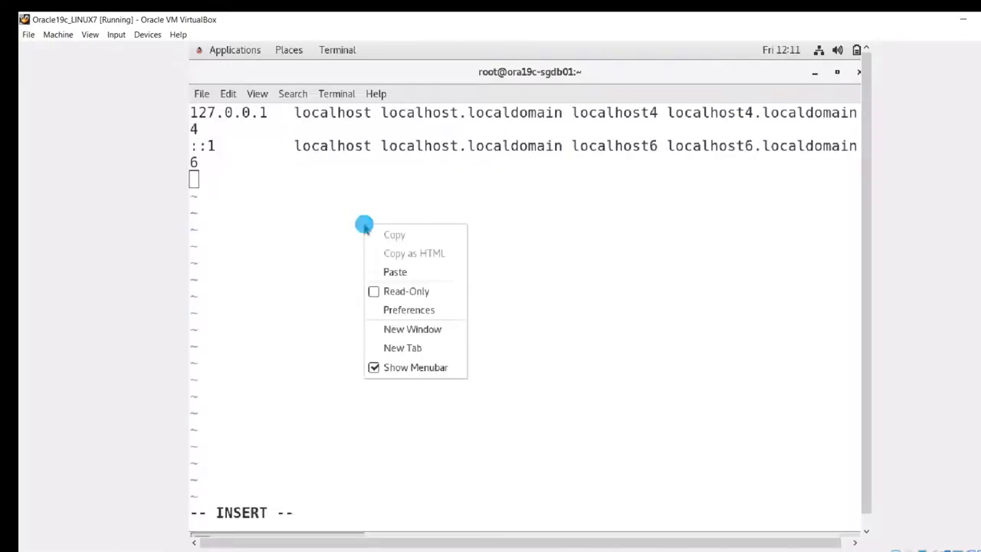
pyautogui.click(394, 273)
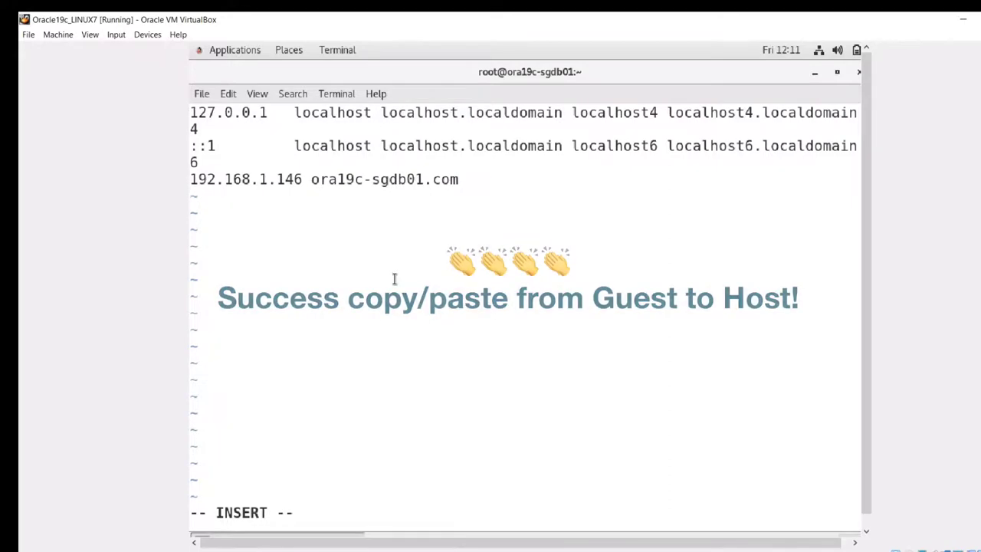
pyautogui.moveTo(193, 179); pyautogui.dragTo(466, 179)
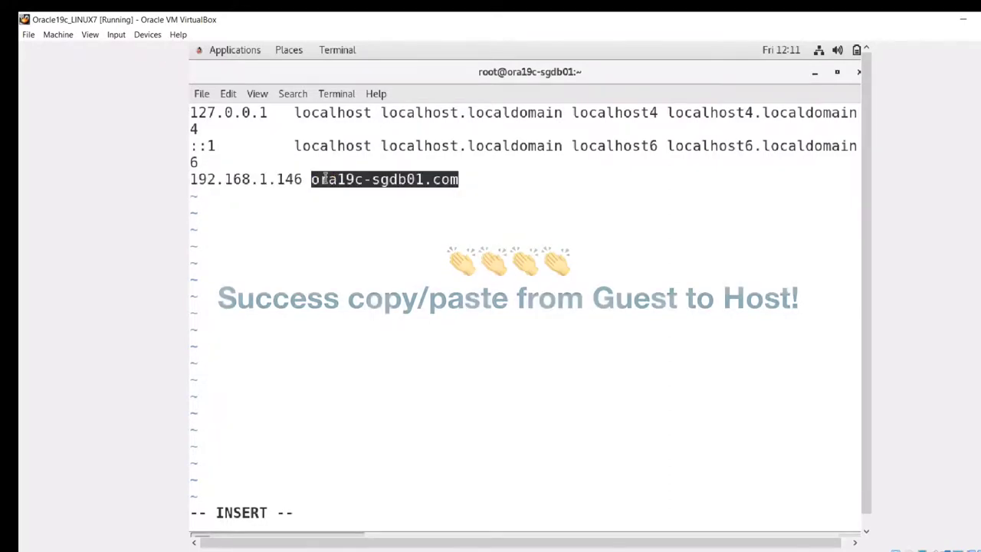
pyautogui.click(348, 241)
pyautogui.press('Escape')
# Save /etc/hosts with :wq and print it to confirm the 192.168.1.146 entry.
pyautogui.write(':wq')
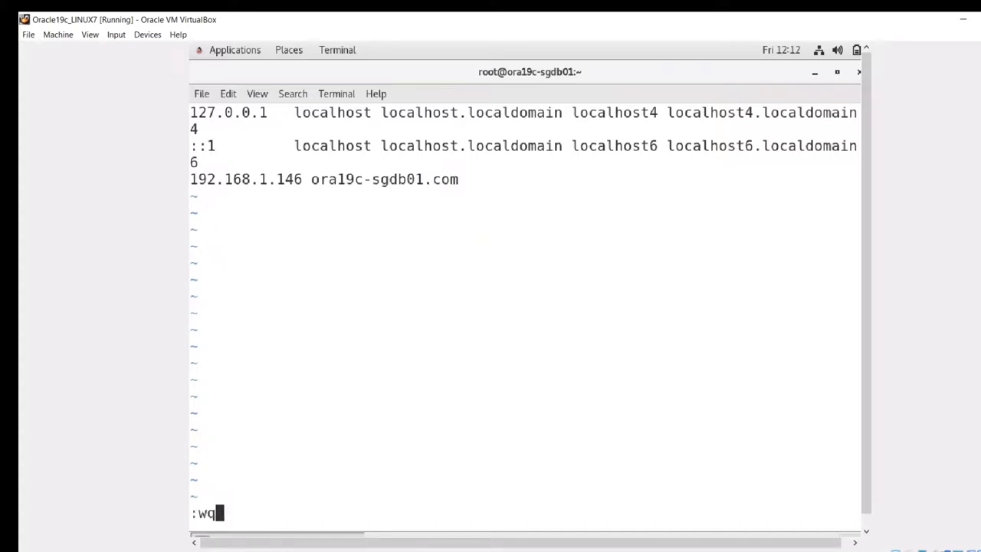
pyautogui.press('Return')
pyautogui.write('cat ')
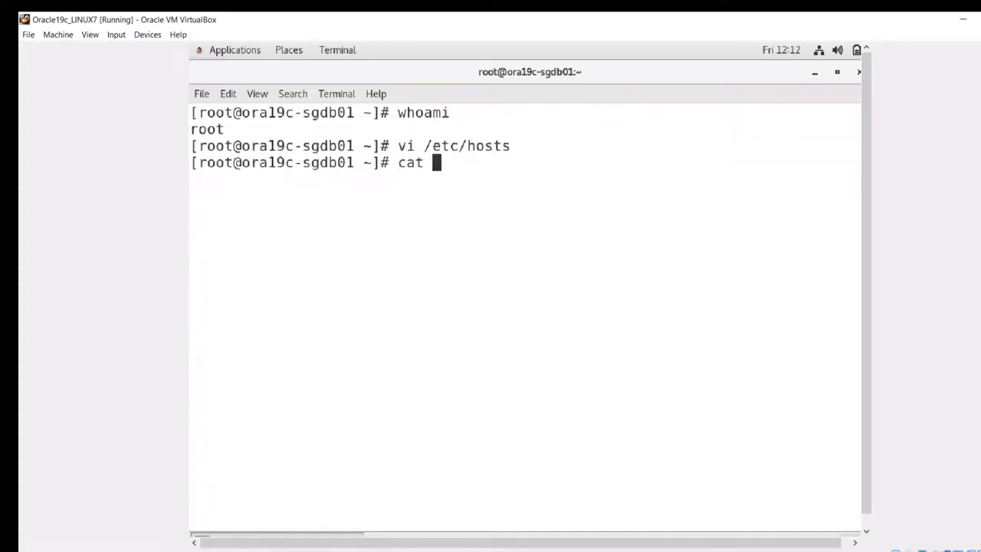
pyautogui.write('/etc/hosts')
pyautogui.press('Return')
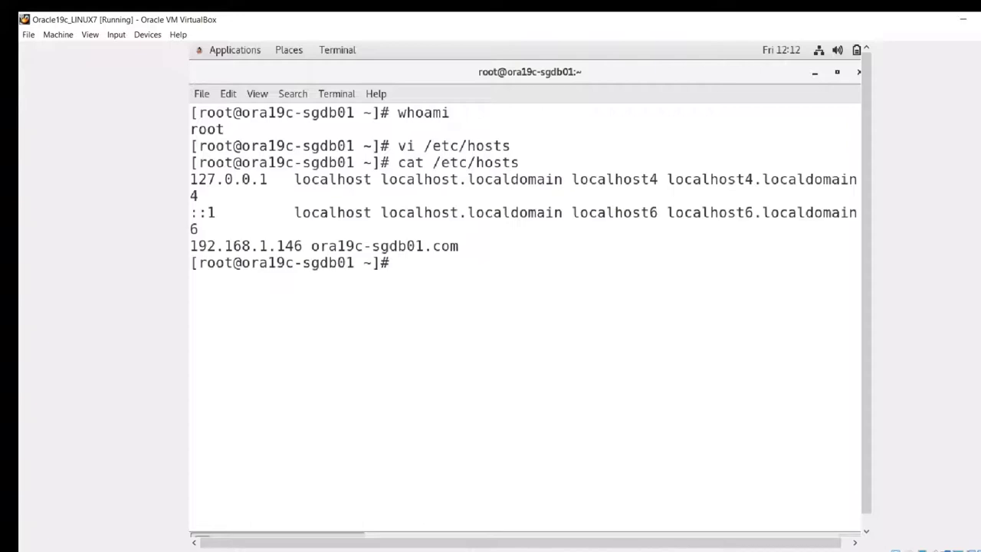
pyautogui.moveTo(192, 245); pyautogui.dragTo(492, 242)
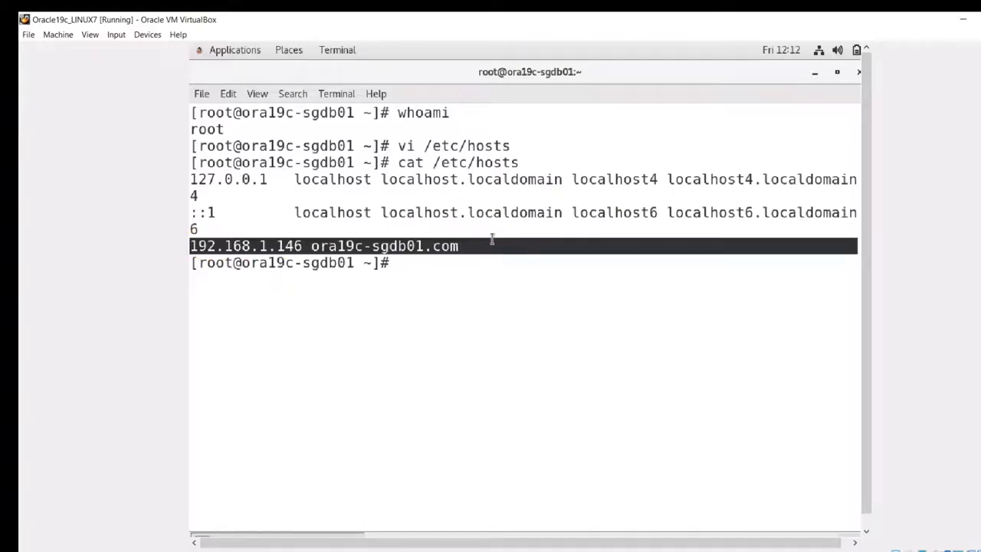
pyautogui.press('Return')
# Verify that /etc/hostname and the hostname command both give ora19c-sgdb01.com.
pyautogui.write('cat /etc/')
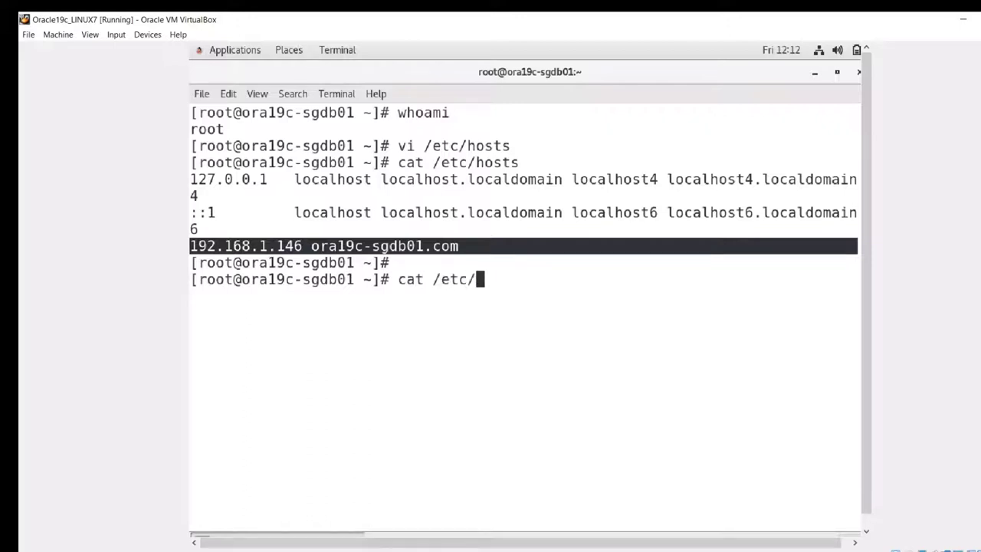
pyautogui.write('hostname')
pyautogui.press('Return')
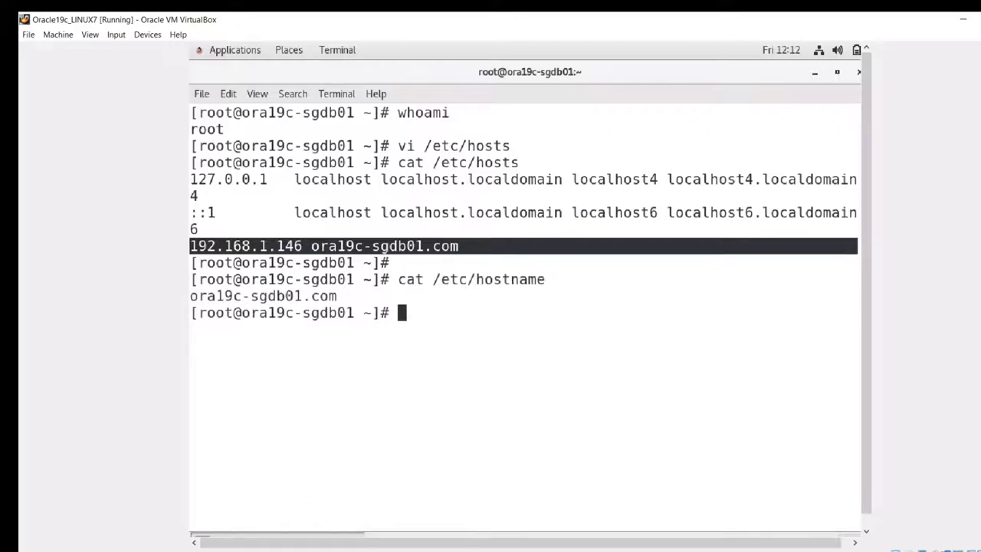
pyautogui.write('hostname')
pyautogui.press('Return')
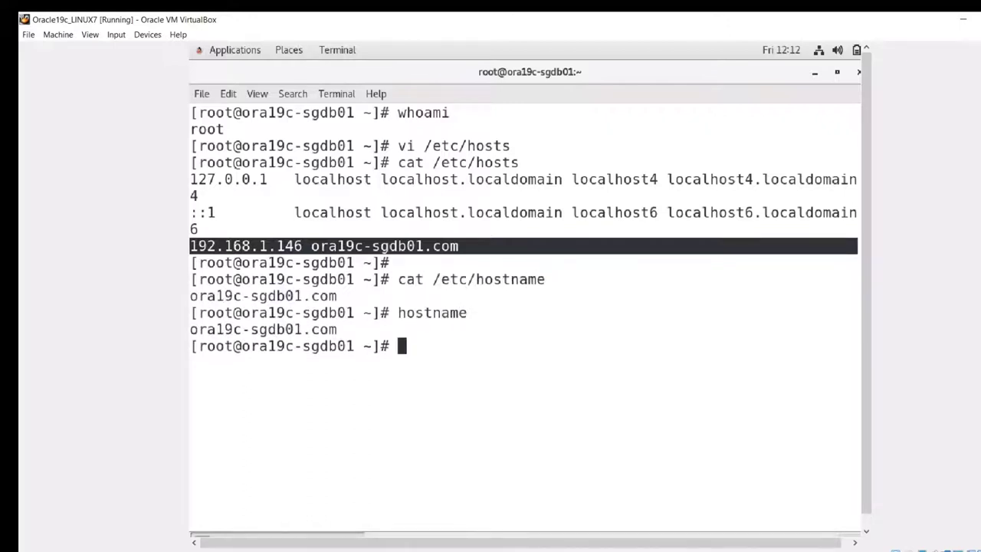
pyautogui.doubleClick(247, 298)
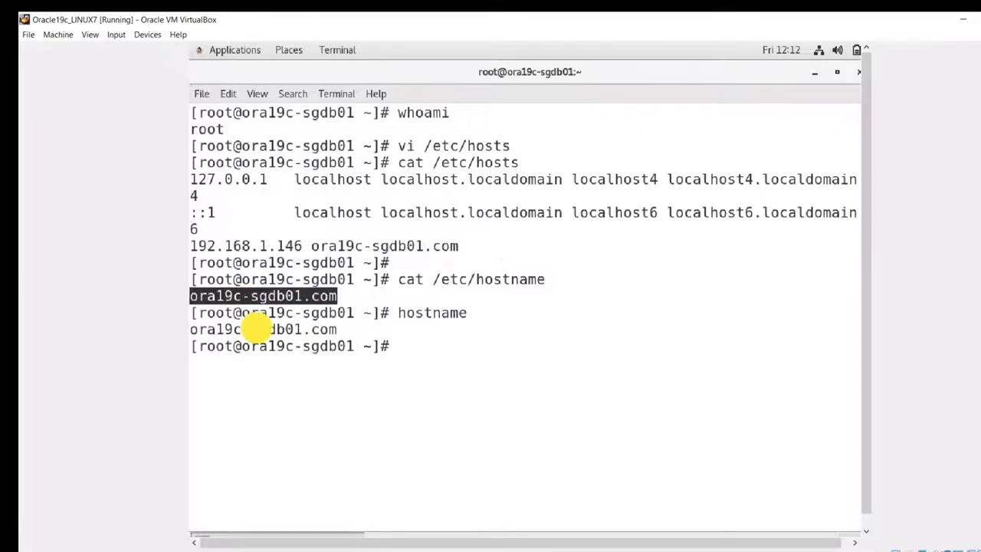
pyautogui.doubleClick(257, 328)
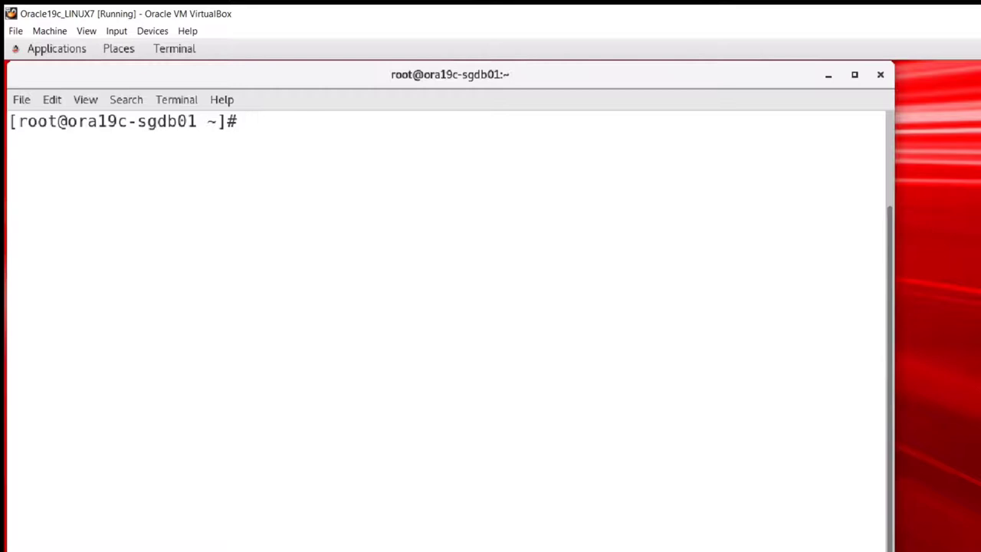
# As root, run yum install -y oracle-database-preinstall-19c and check for Complete!
pyautogui.write('whoami')
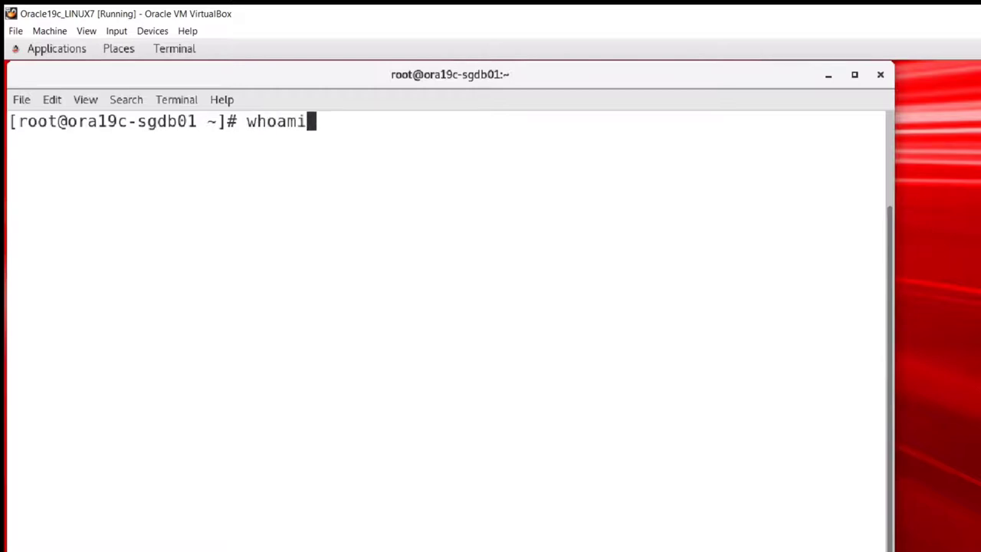
pyautogui.press('Return')
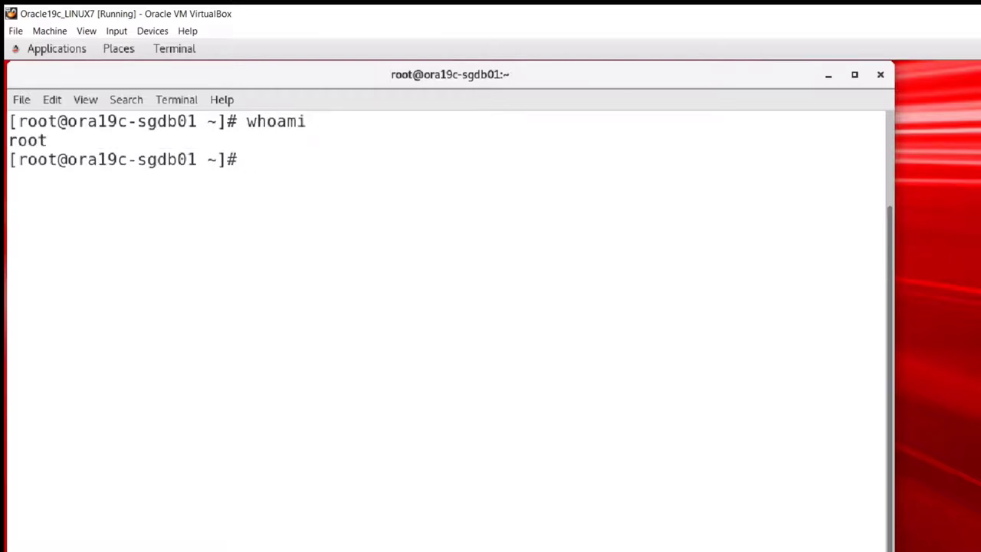
pyautogui.write('yum install ')
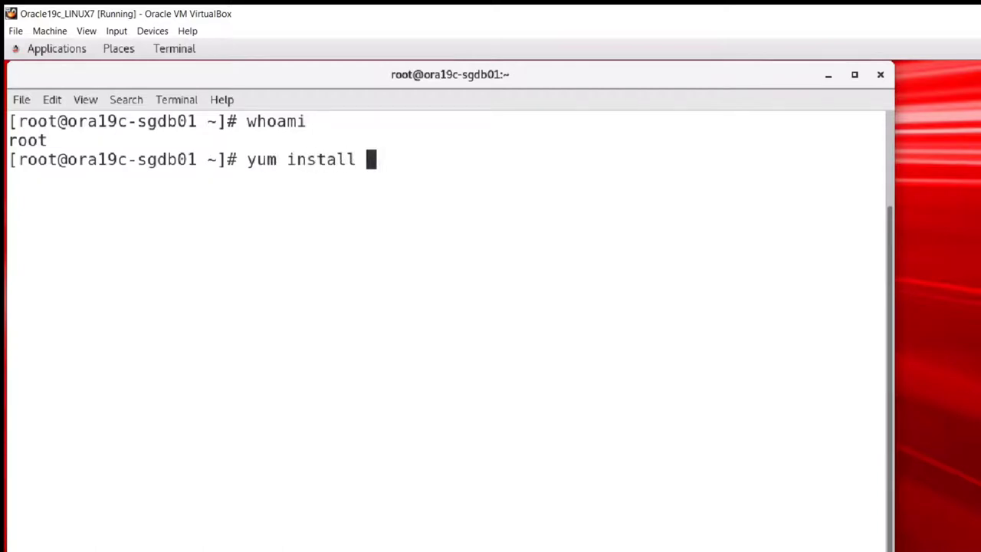
pyautogui.write('-y oracle')
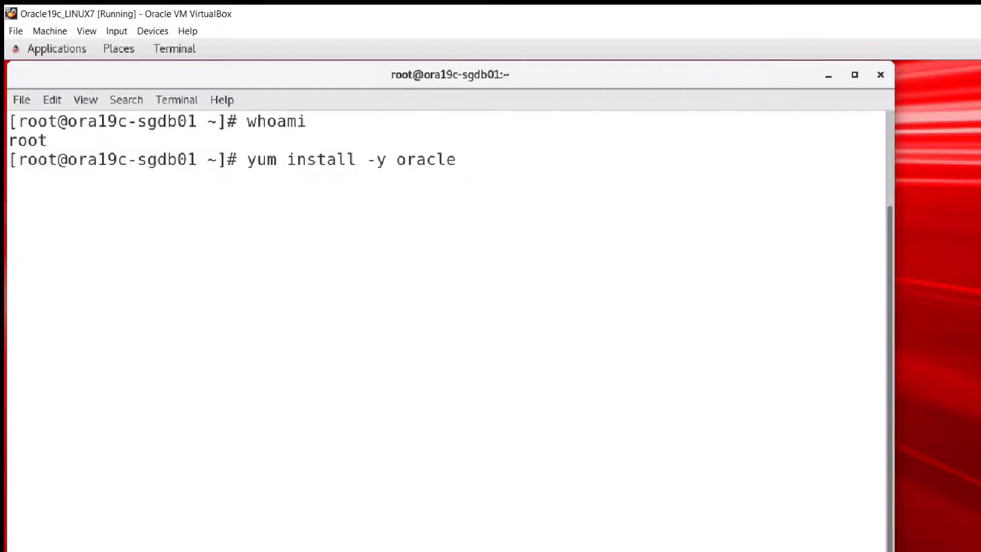
pyautogui.write('-')
pyautogui.write('database')
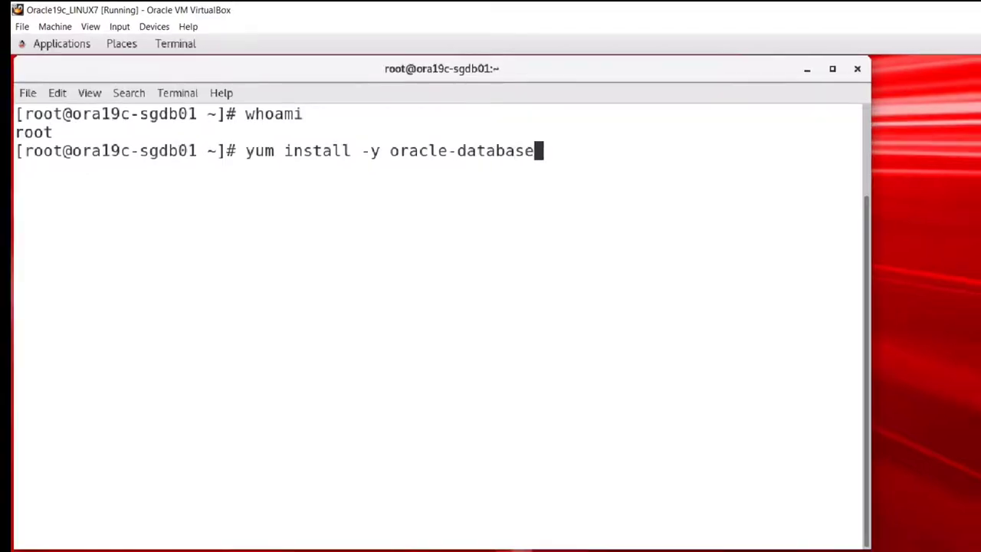
pyautogui.write('-preins')
pyautogui.press('BackSpace')
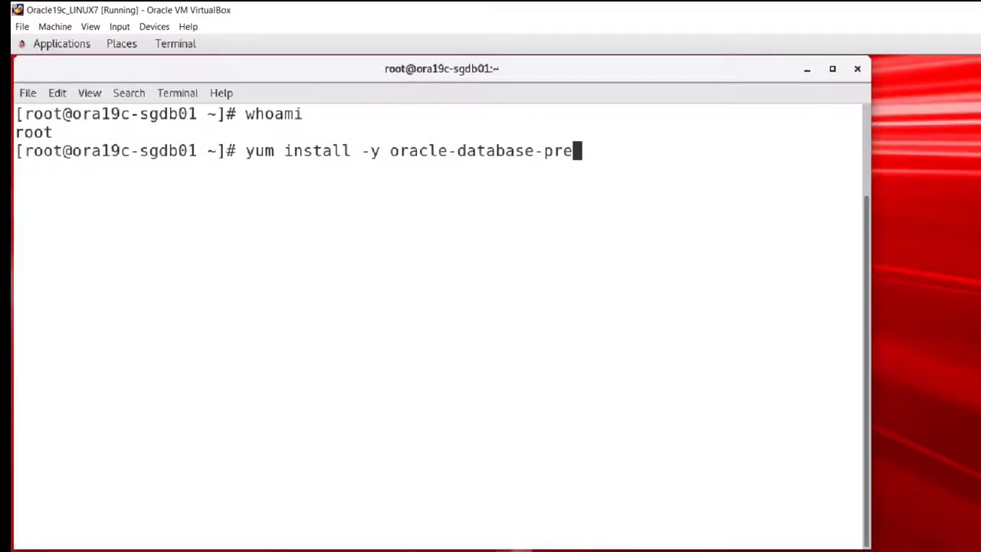
pyautogui.write('install-19c')
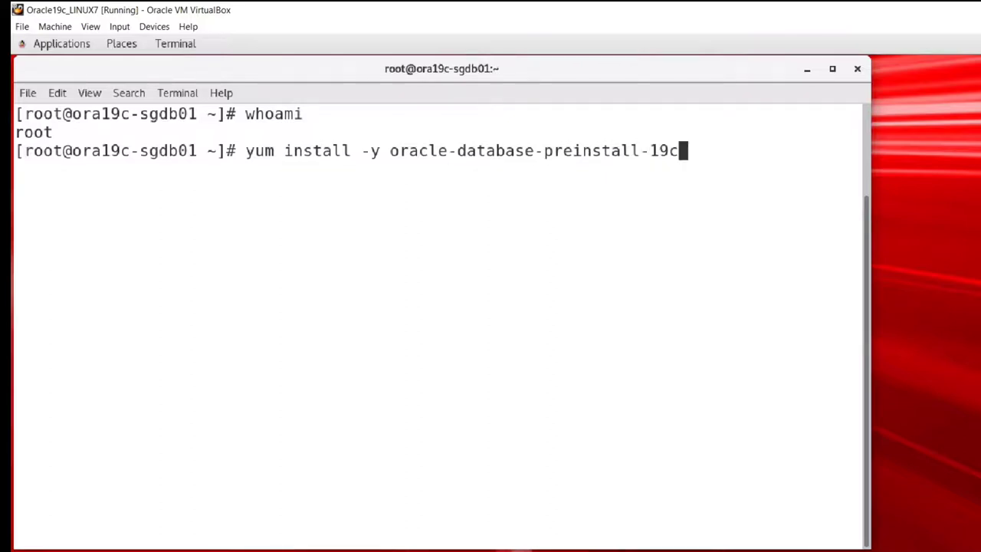
pyautogui.press('Return')
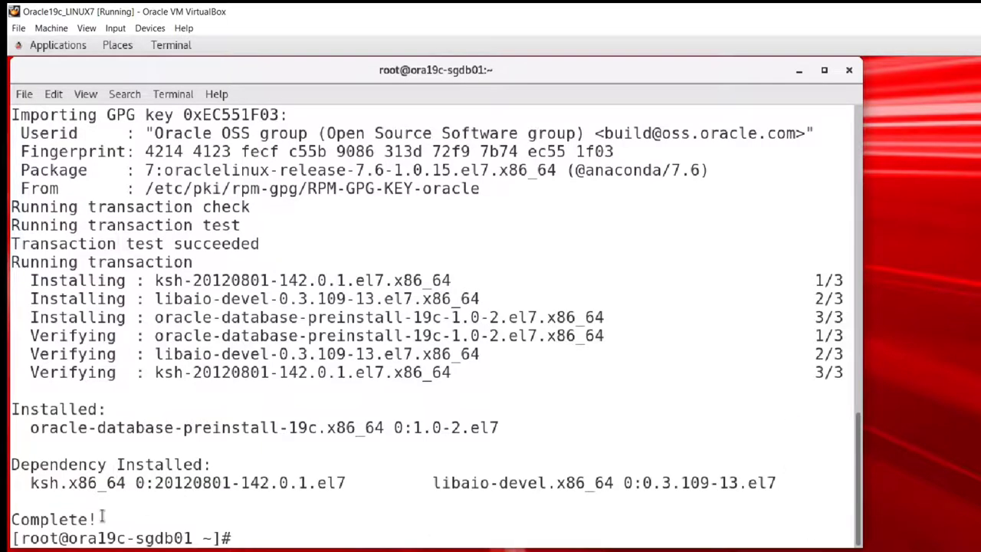
pyautogui.tripleClick(23, 520)
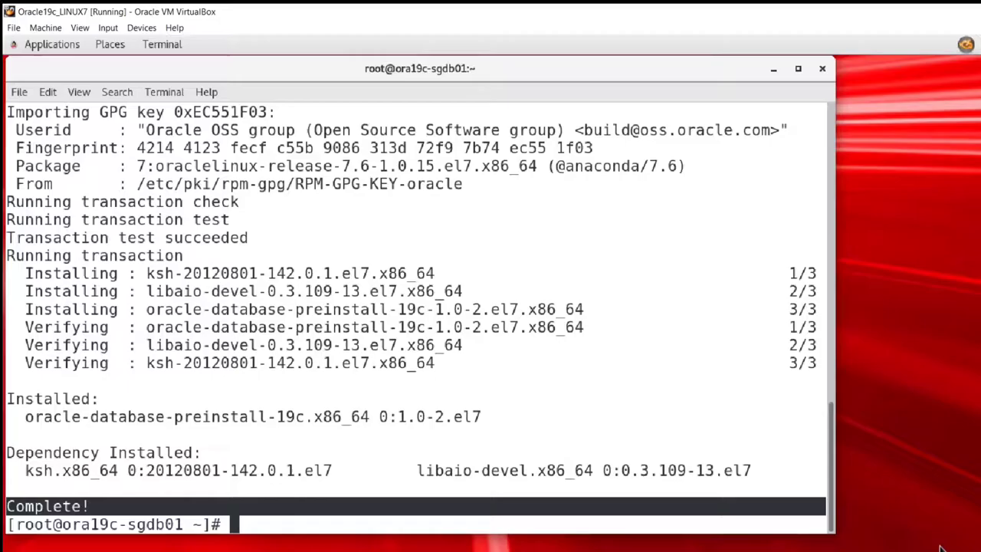
# Clear the screen and list mounted filesystems with df -h, selecting /media/sf_Downloads.
pyautogui.write('clear scr')
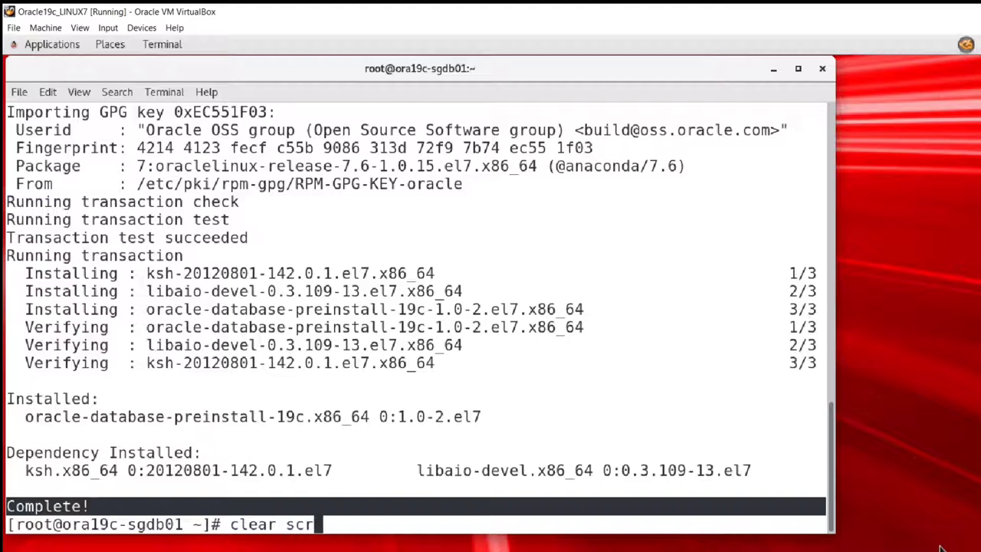
pyautogui.press('Return')
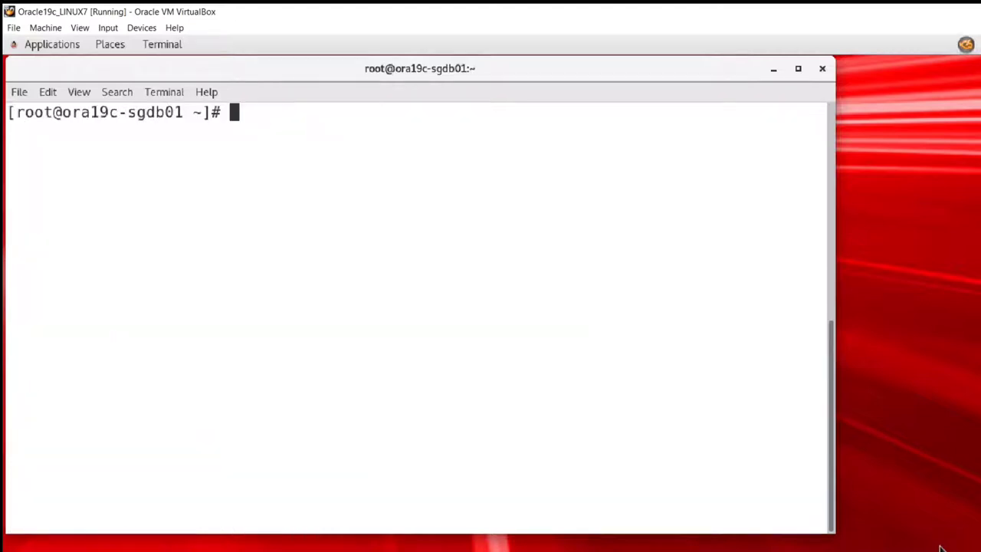
pyautogui.write('df -h')
pyautogui.press('Return')
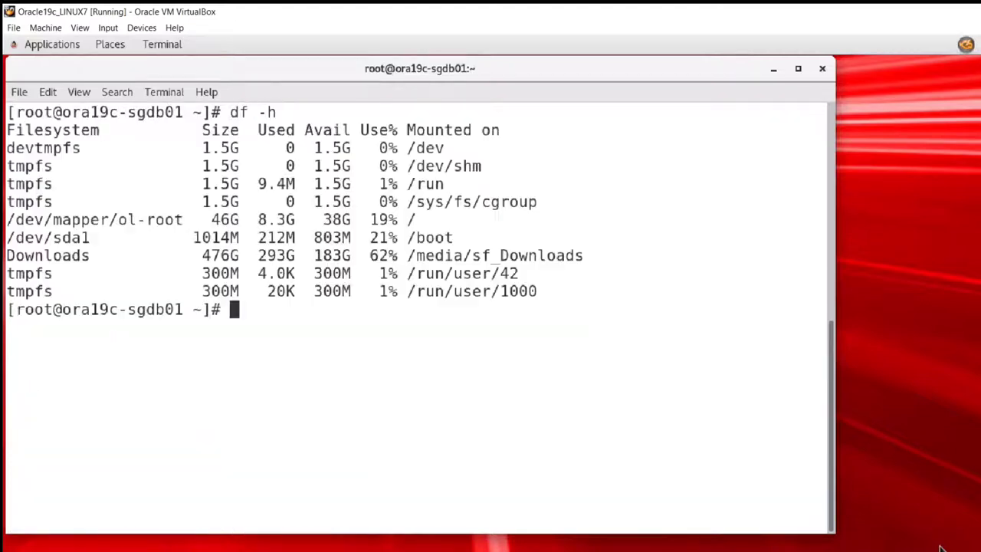
pyautogui.click(567, 256)
pyautogui.doubleClick(566, 256)
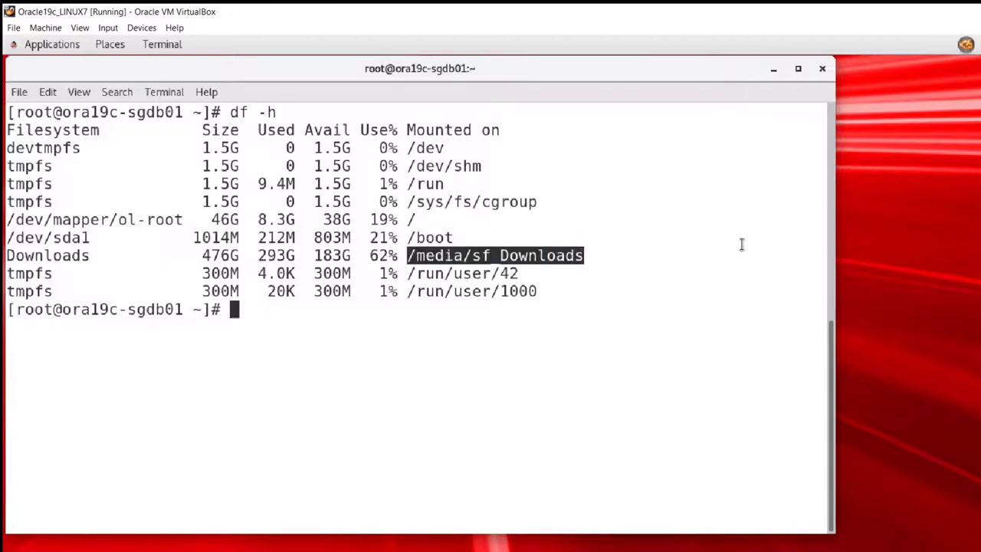
# Change into /media/sf_Downloads and list its files.
pyautogui.write('cd')
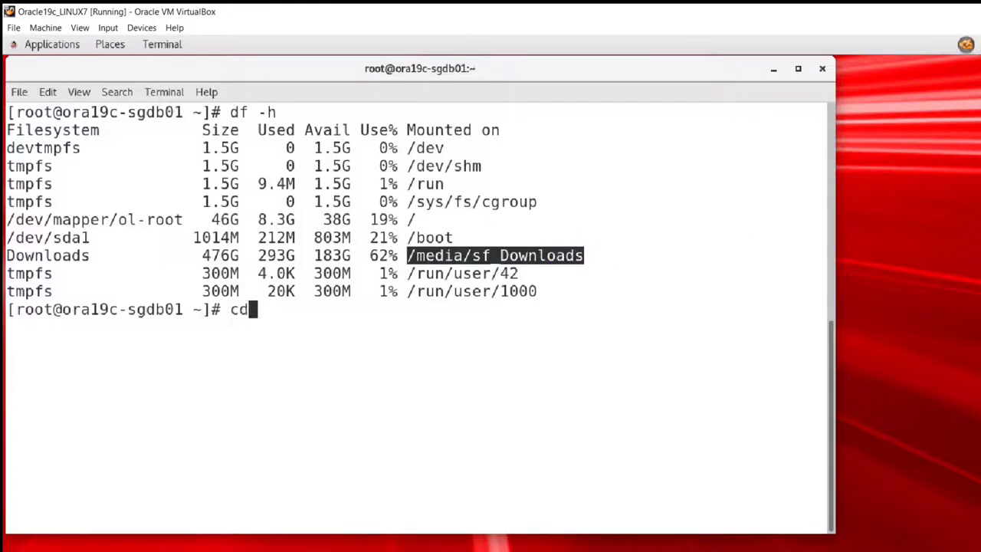
pyautogui.rightClick(566, 256)
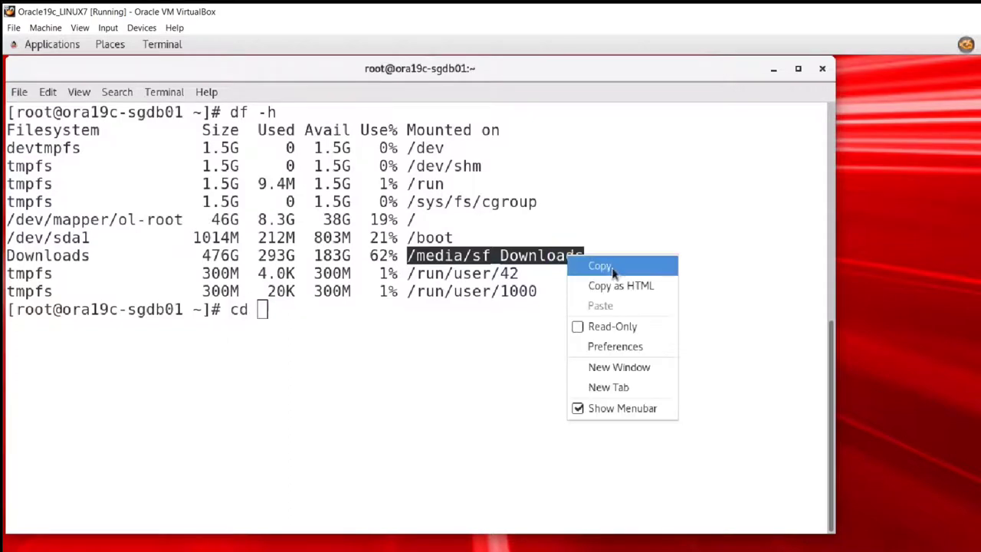
pyautogui.click(594, 266)
pyautogui.rightClick(644, 246)
pyautogui.click(663, 296)
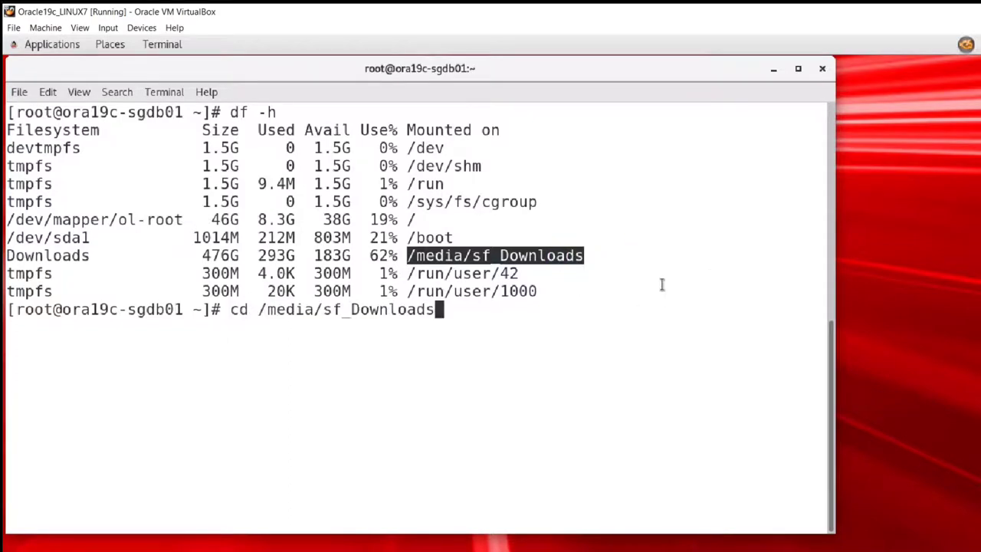
pyautogui.press('Return')
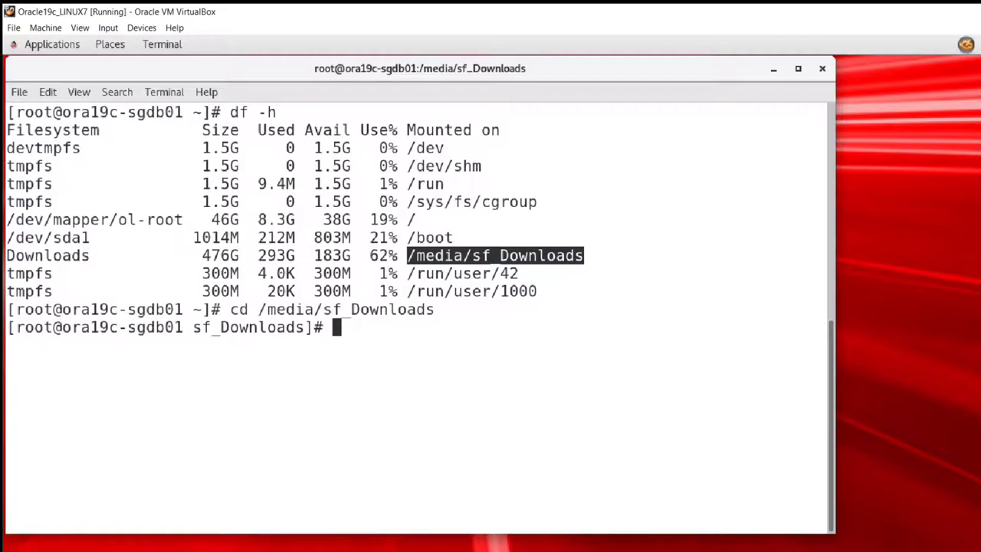
pyautogui.write('ls')
pyautogui.press('Return')
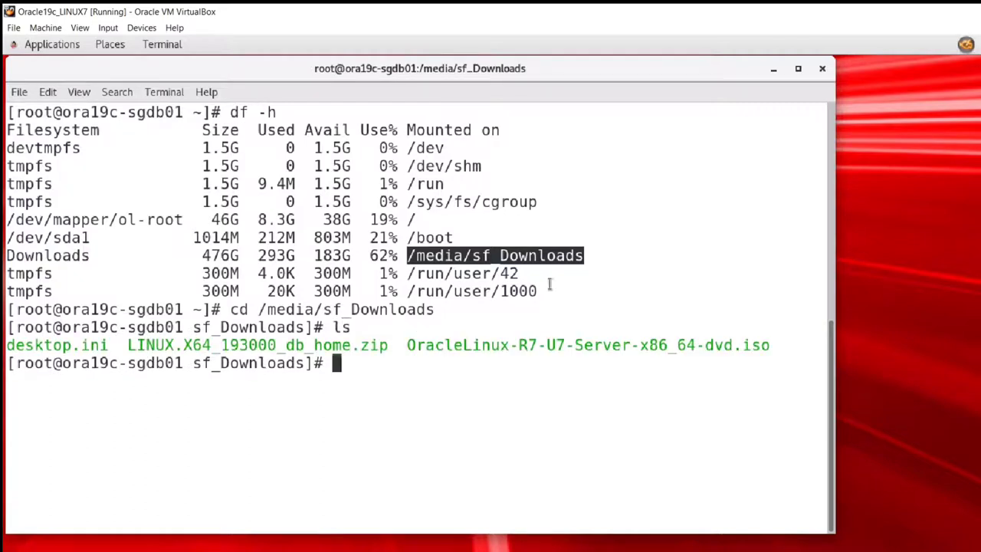
# Copy the file name LINUX.X64_193000_db_home.zip to the clipboard.
pyautogui.doubleClick(321, 344)
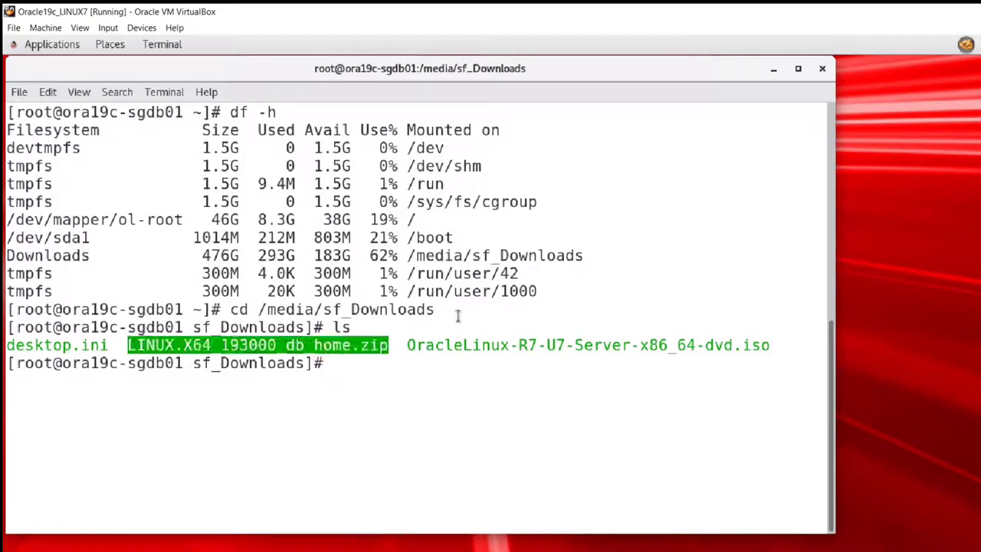
pyautogui.rightClick(264, 345)
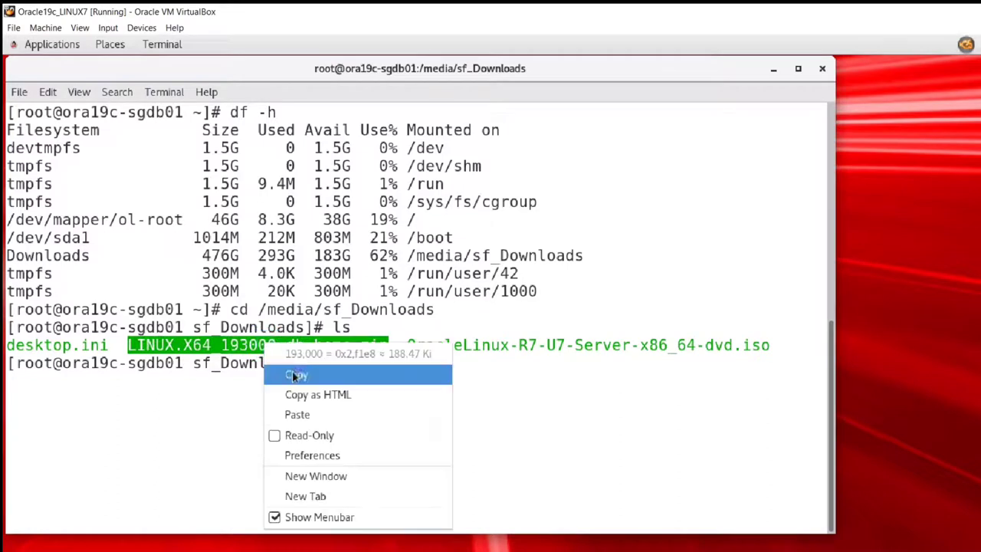
pyautogui.click(291, 375)
pyautogui.click(479, 393)
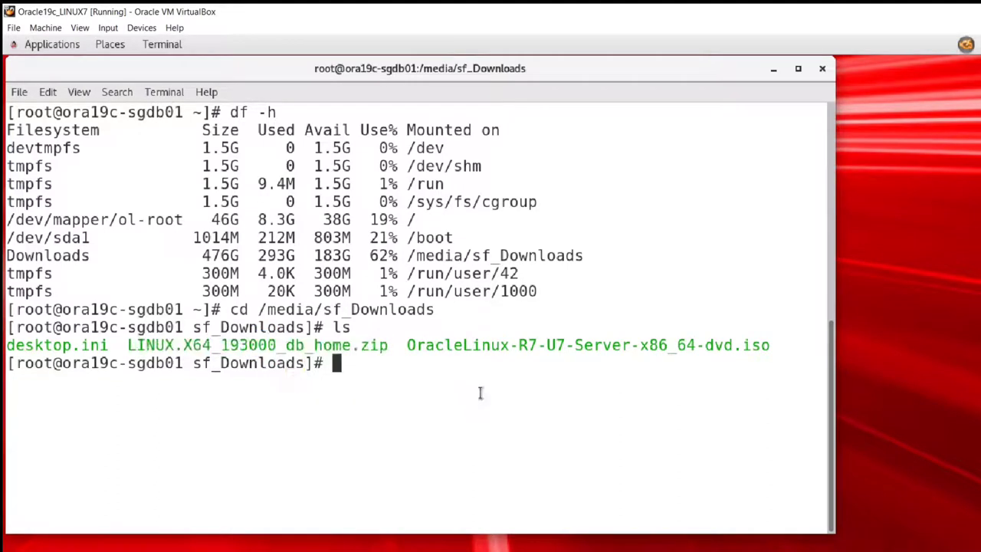
# Copy LINUX.X64_193000_db_home.zip to /home/oracle with cp, zooming out the terminal to fit.
pyautogui.press('Return')
pyautogui.write('cp')
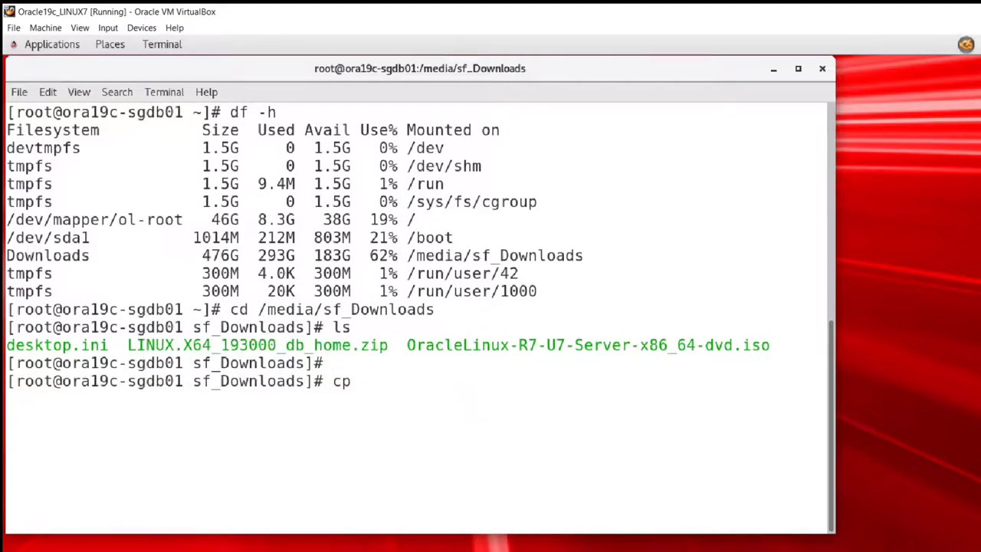
pyautogui.rightClick(392, 370)
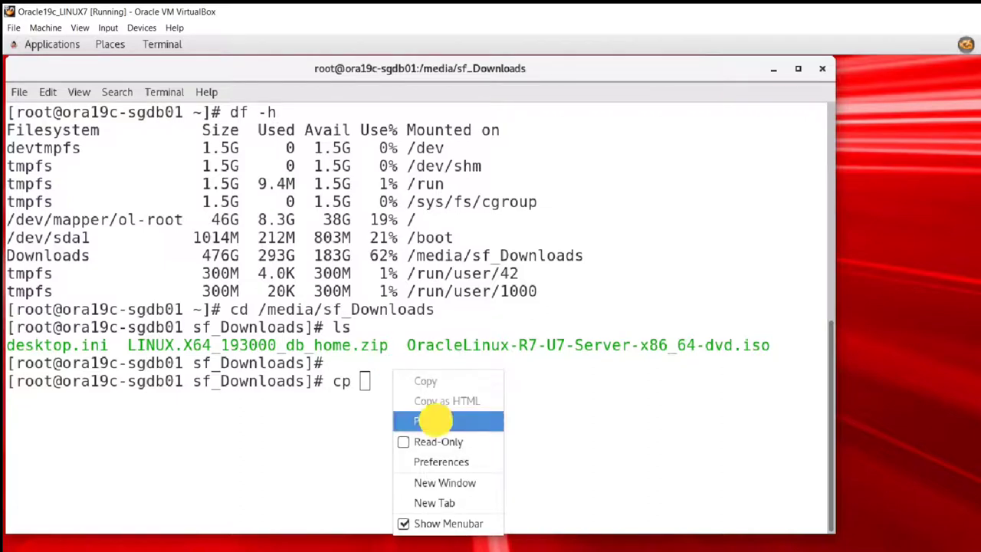
pyautogui.click(426, 420)
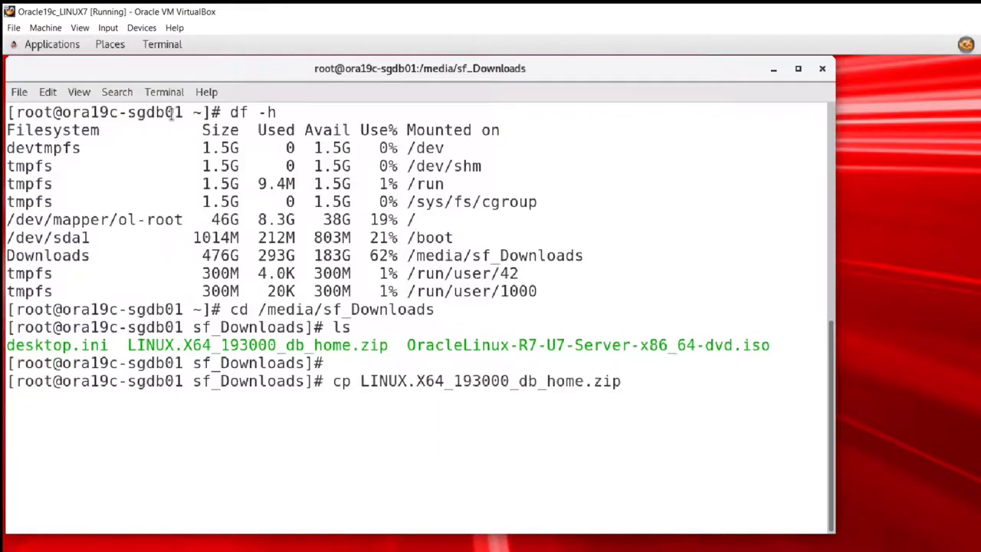
pyautogui.click(80, 93)
pyautogui.click(123, 194)
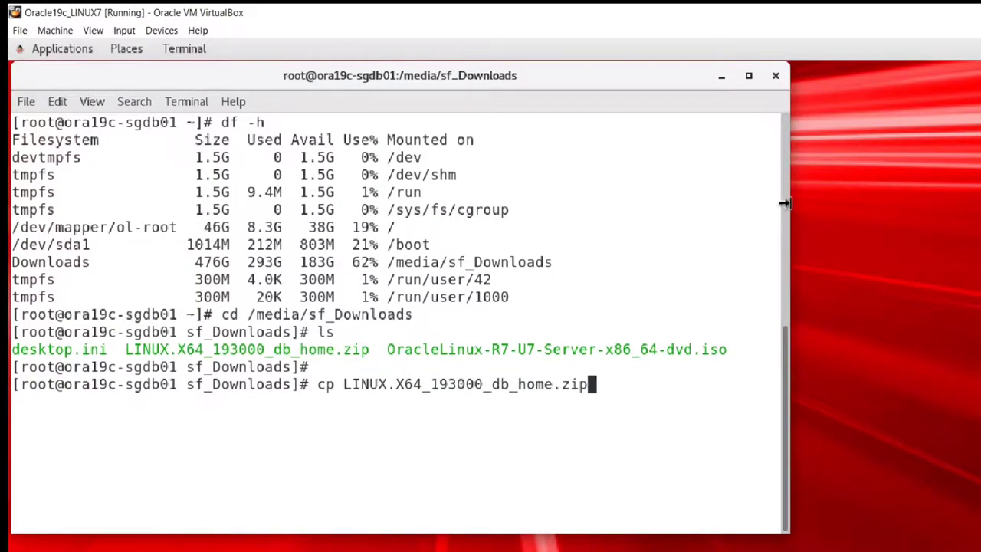
pyautogui.moveTo(787, 206); pyautogui.dragTo(979, 226)
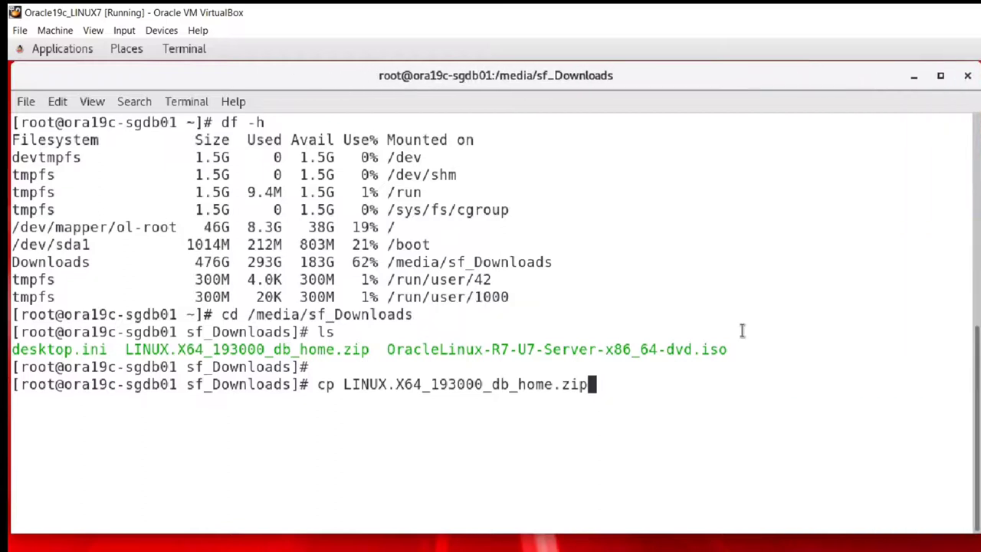
pyautogui.write('/home/')
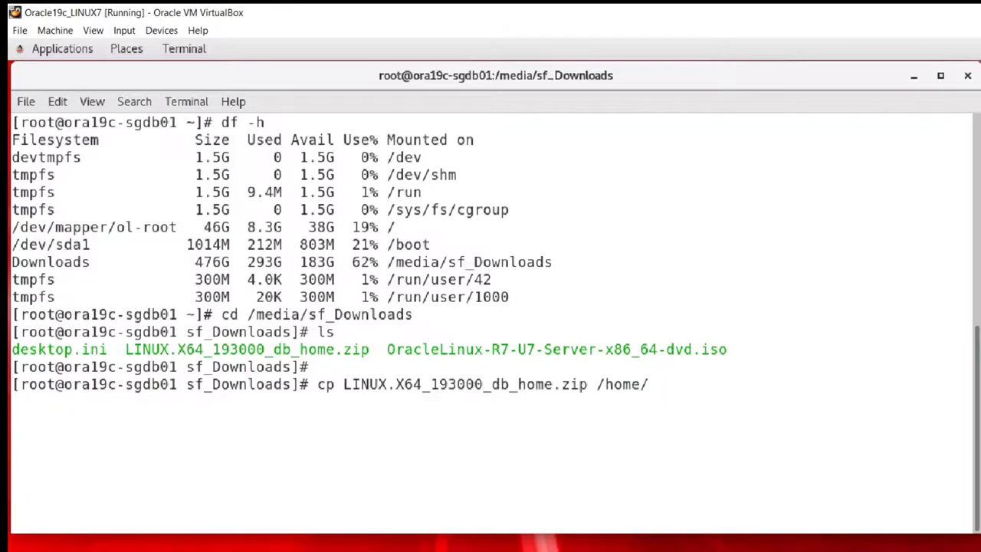
pyautogui.write('oracle')
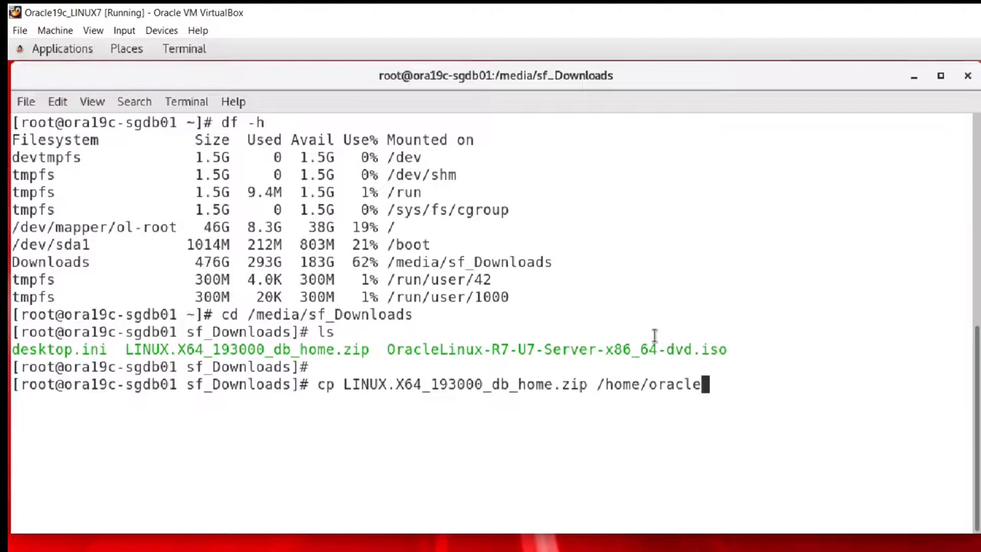
pyautogui.press('Return')
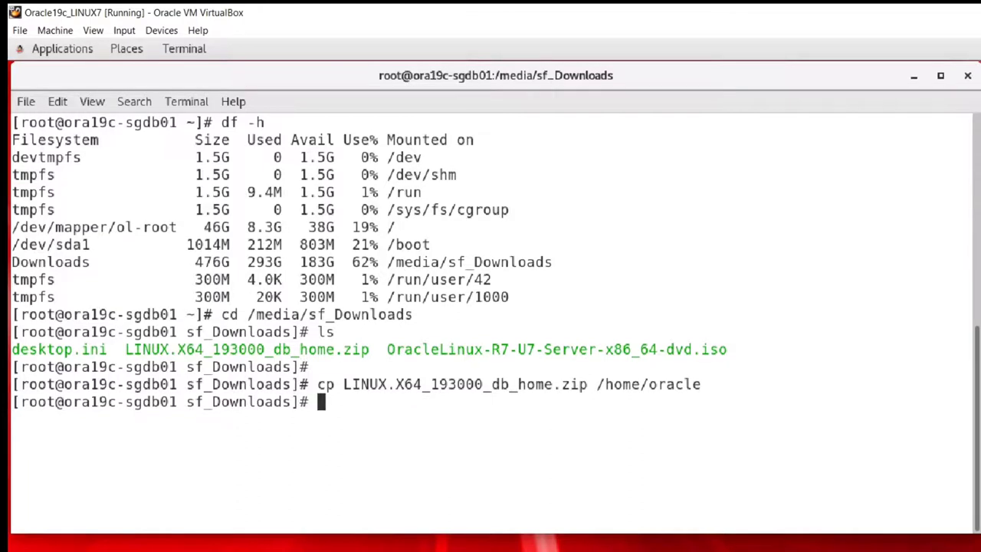
# Run chown oracle:oinstall on /home/oracle/LINUX.X64_193000_db_home.zip.
pyautogui.write('chown o')
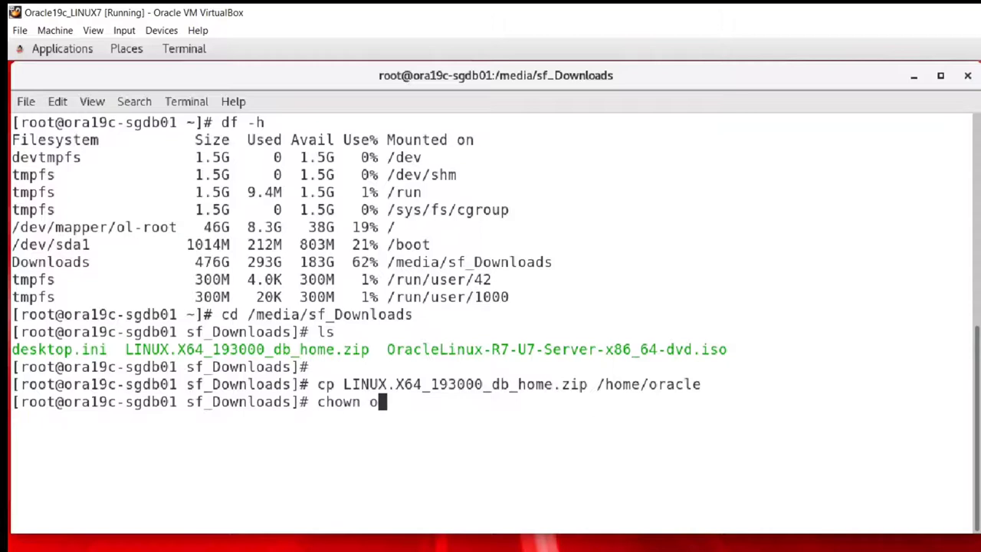
pyautogui.write('racle:oin')
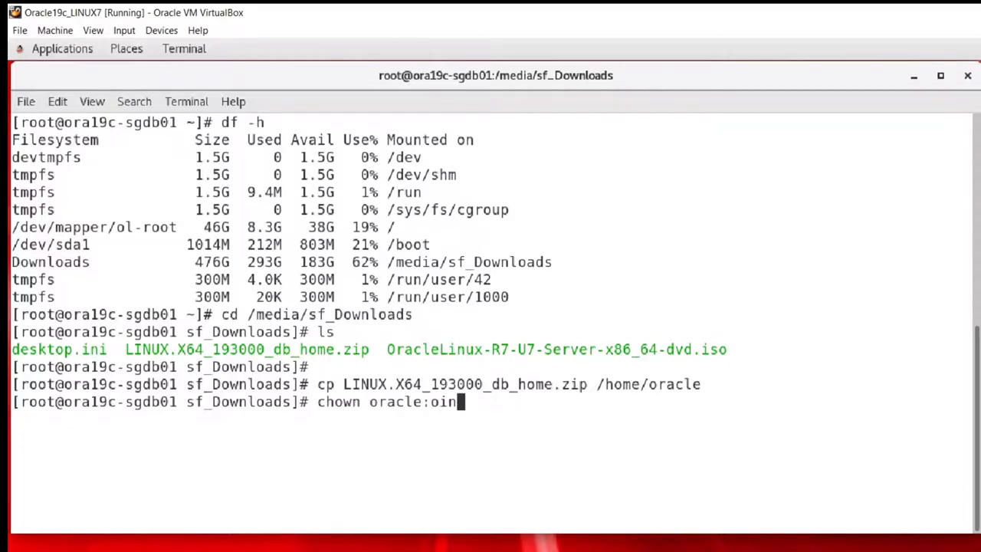
pyautogui.write('stall /')
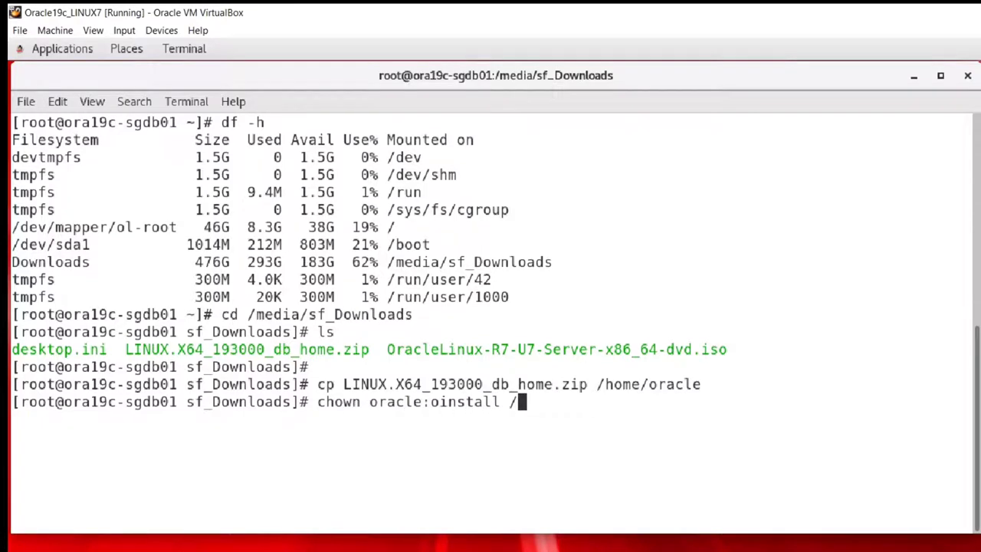
pyautogui.write('home/oracle/')
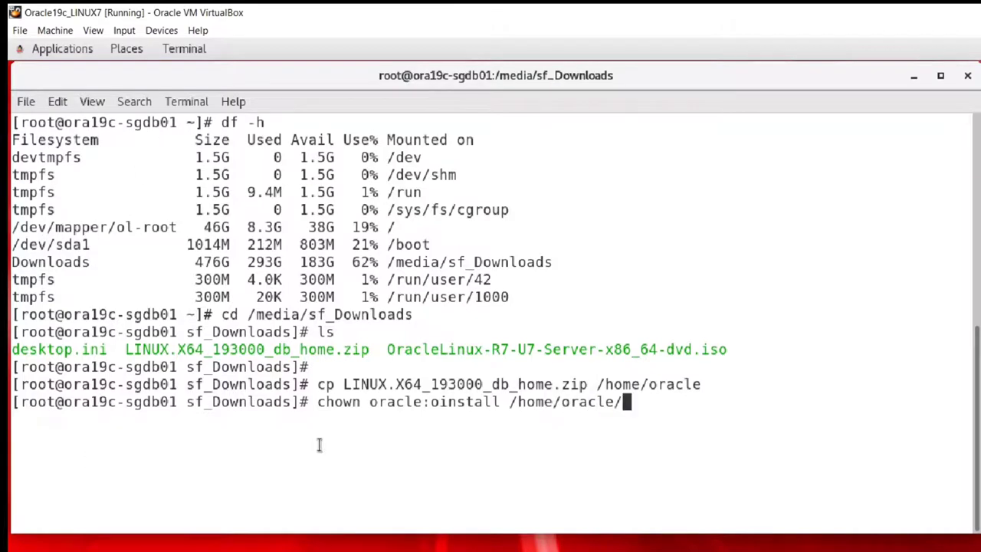
pyautogui.doubleClick(382, 385)
pyautogui.rightClick(383, 385)
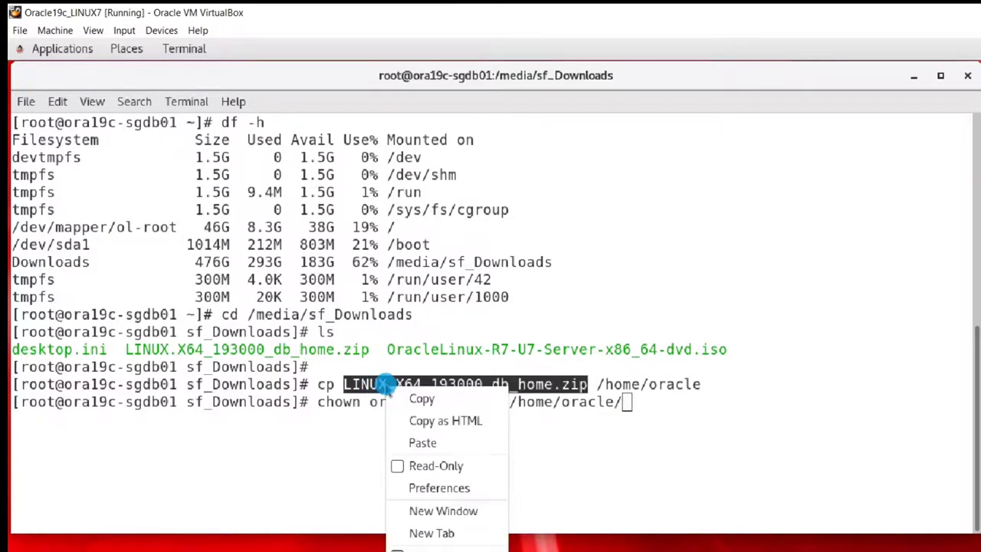
pyautogui.click(419, 400)
pyautogui.rightClick(452, 386)
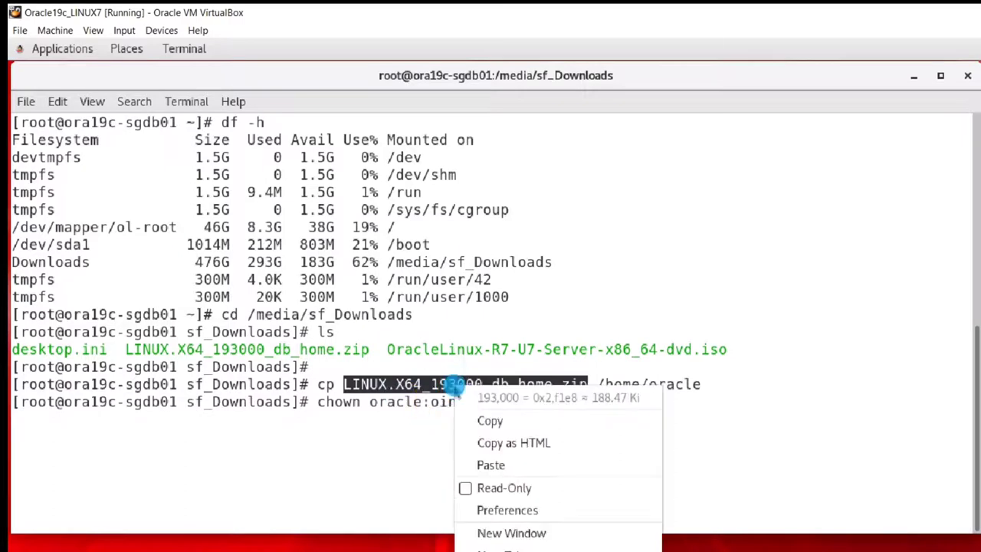
pyautogui.click(489, 464)
pyautogui.press('Return')
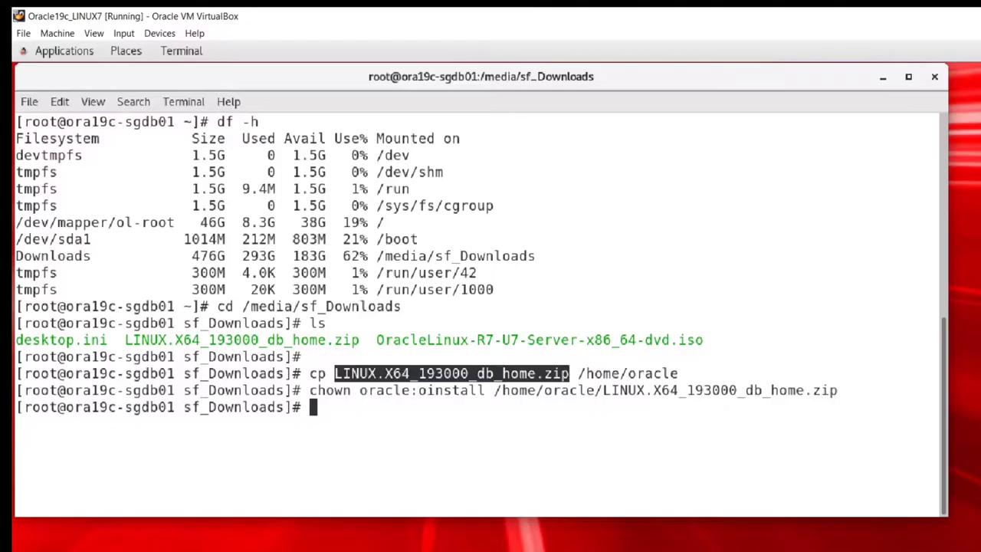
# Run passwd oracle, enter the new password twice, then clear the terminal screen.
pyautogui.press('Return')
pyautogui.write('passw')
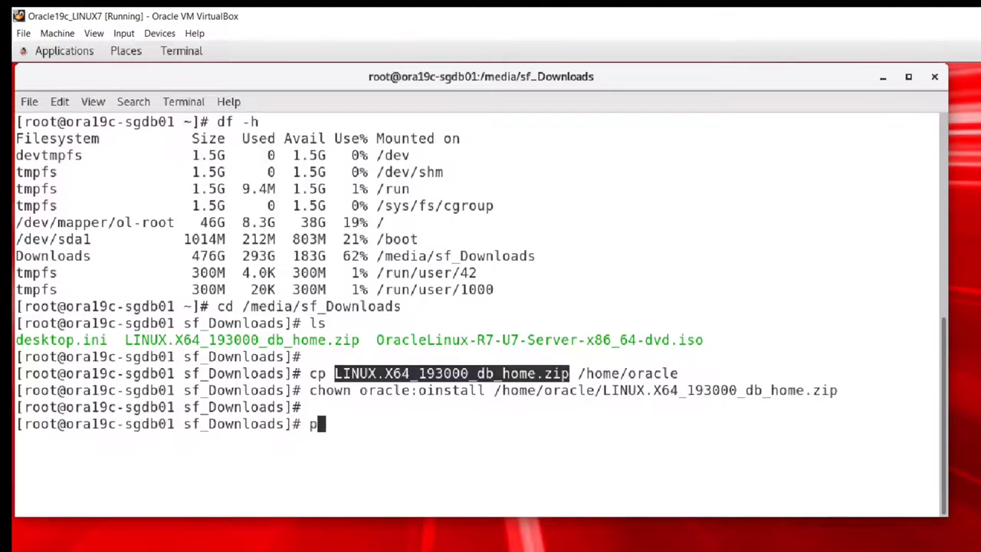
pyautogui.write('d oracle')
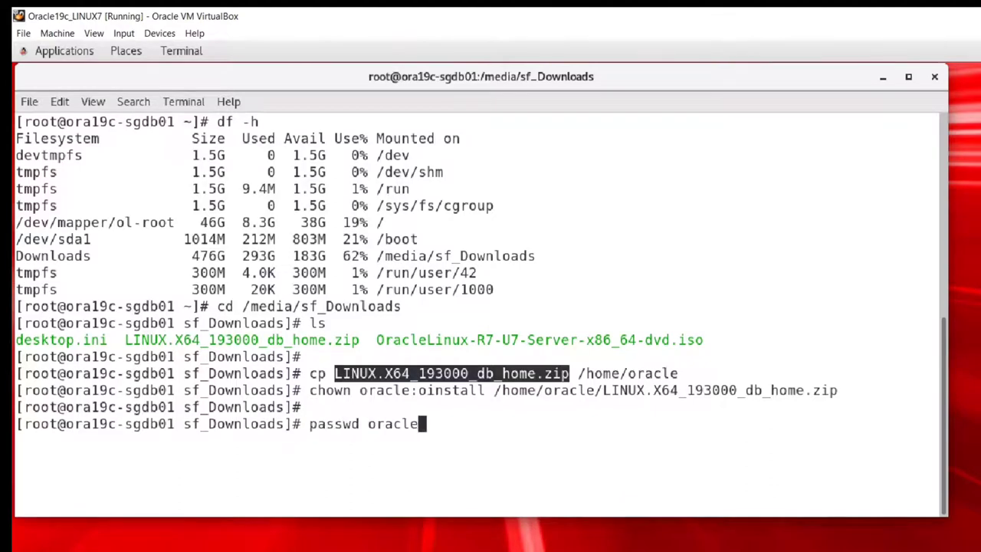
pyautogui.press('Return')
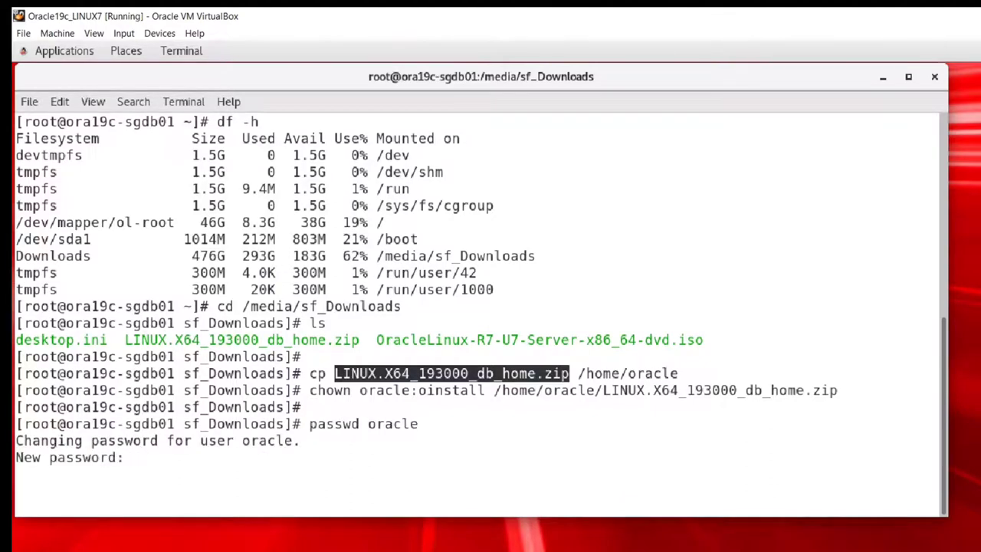
pyautogui.press('Return')
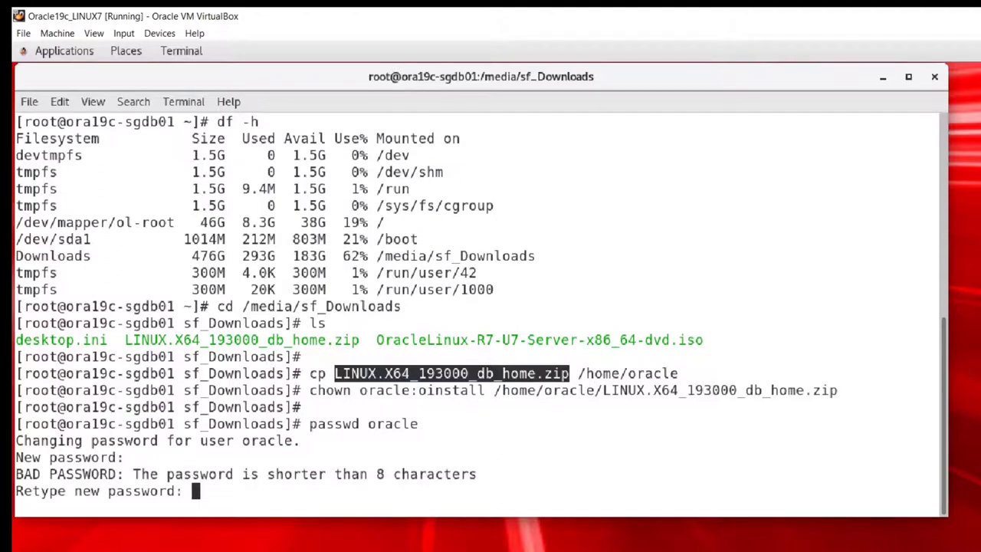
pyautogui.press('Return')
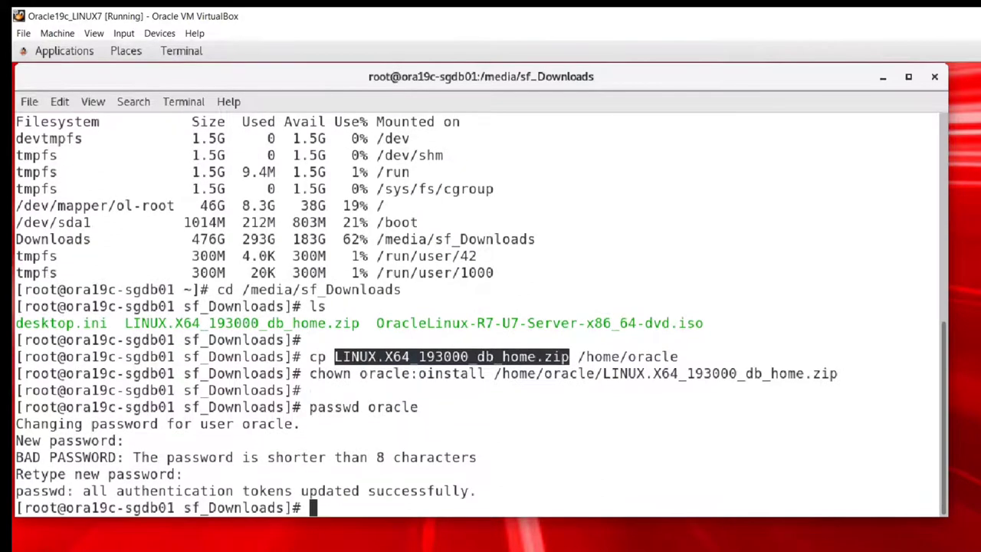
pyautogui.press('Return')
pyautogui.press('Return')
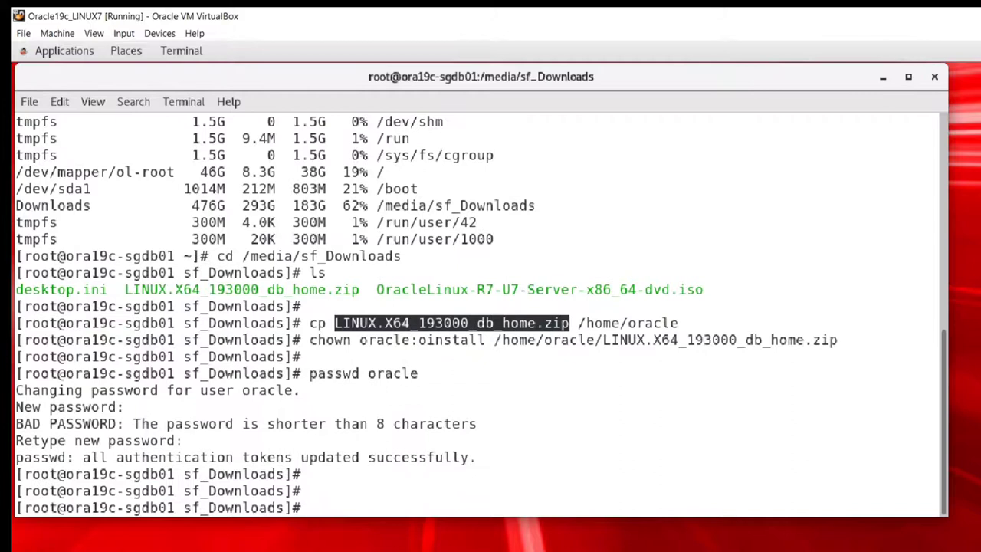
pyautogui.write('clear s')
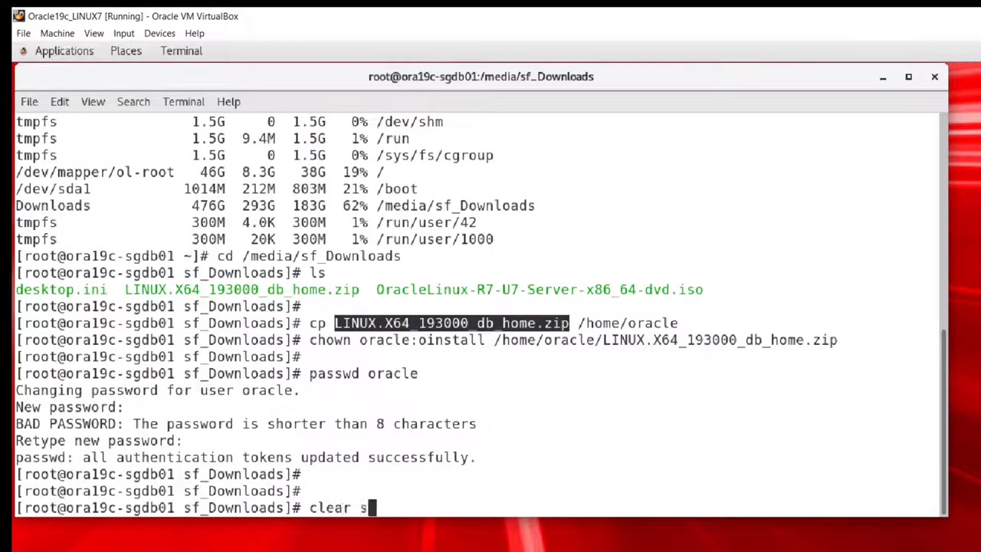
pyautogui.press('Return')
# Open /etc/selinux/config in vi.
pyautogui.write('set')
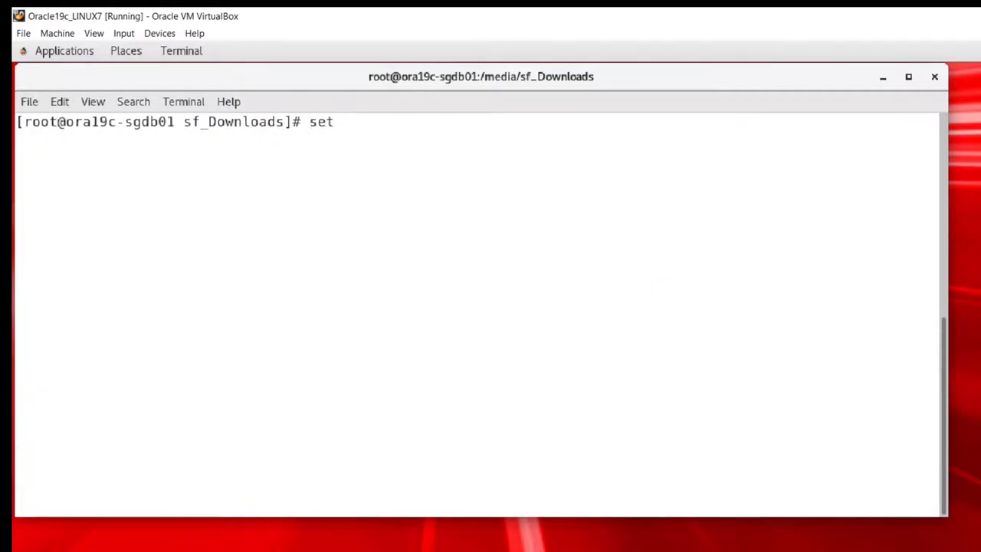
pyautogui.press('BackSpace')
pyautogui.press('BackSpace')
pyautogui.press('BackSpace')
pyautogui.write('vi /etc/selinux')
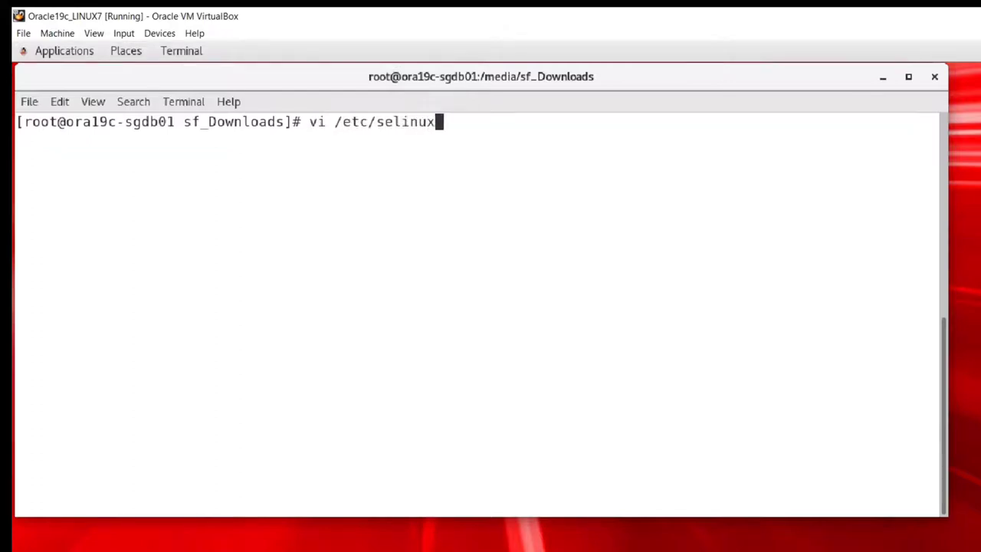
pyautogui.write('/config')
pyautogui.press('Return')
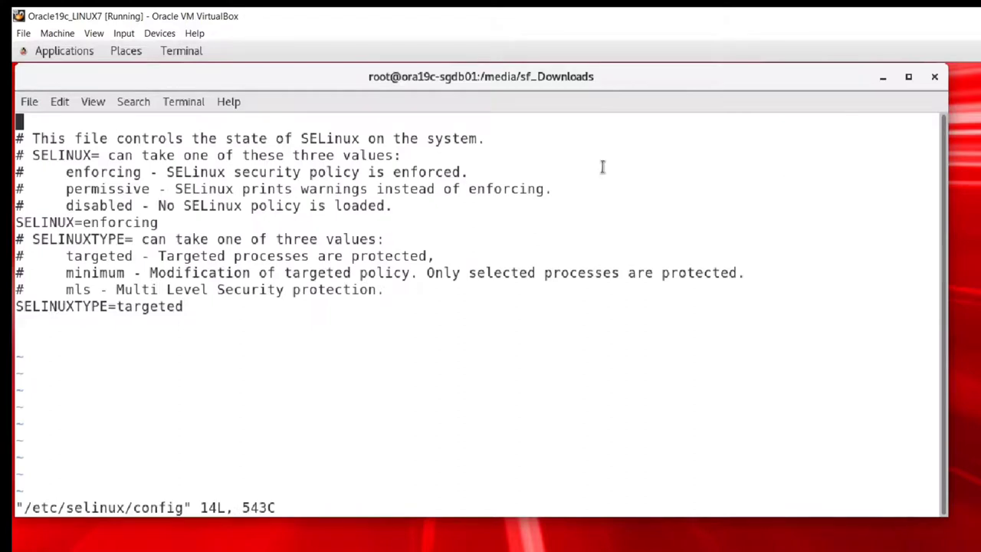
# Replace SELINUX=enforcing with permissive by copying and pasting the word permissive.
pyautogui.doubleClick(130, 189)
pyautogui.rightClick(131, 192)
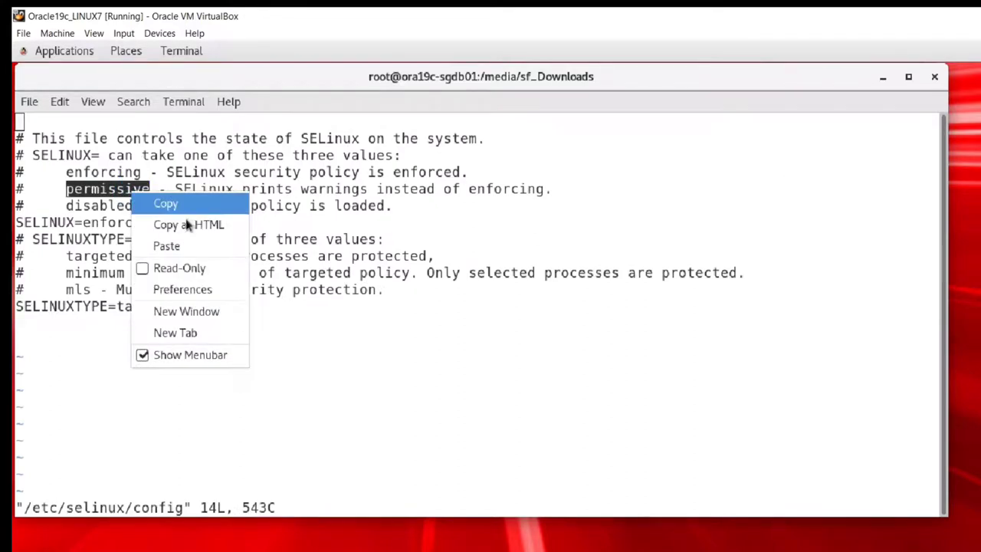
pyautogui.click(197, 207)
pyautogui.press('Down')
pyautogui.press('Down')
pyautogui.press('Down')
pyautogui.press('Down')
pyautogui.press('Down')
pyautogui.press('Down')
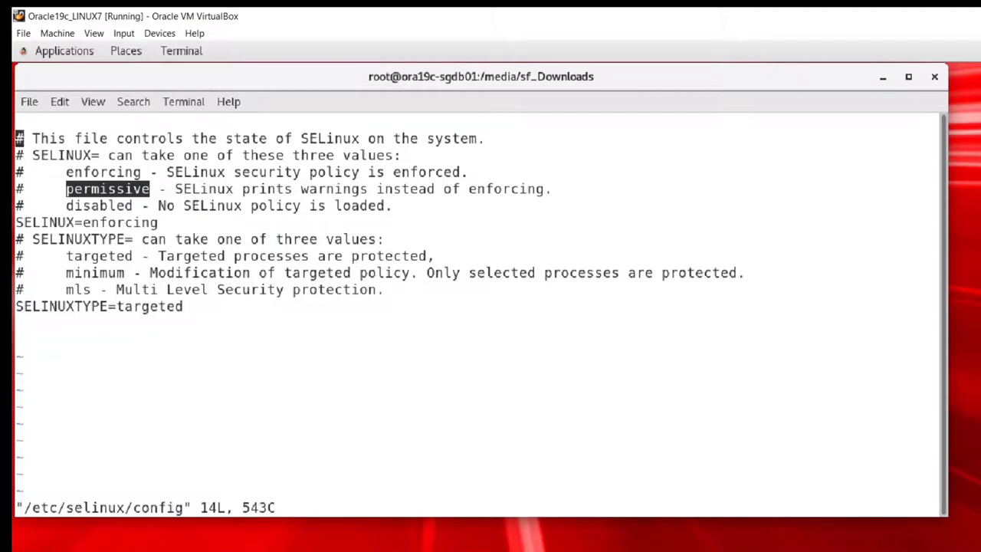
pyautogui.press('Right')
pyautogui.press('Right')
pyautogui.press('Right')
pyautogui.press('Right')
pyautogui.press('Right')
pyautogui.press('Right')
pyautogui.press('Right')
pyautogui.press('Right')
pyautogui.press('c')
pyautogui.press('w')
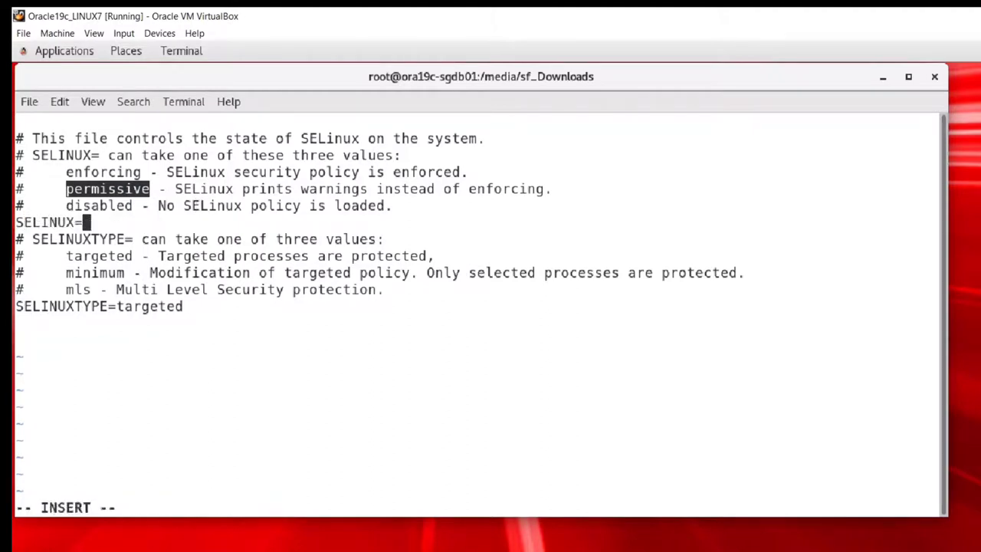
pyautogui.rightClick(149, 221)
pyautogui.click(207, 274)
pyautogui.moveTo(181, 222); pyautogui.dragTo(26, 219)
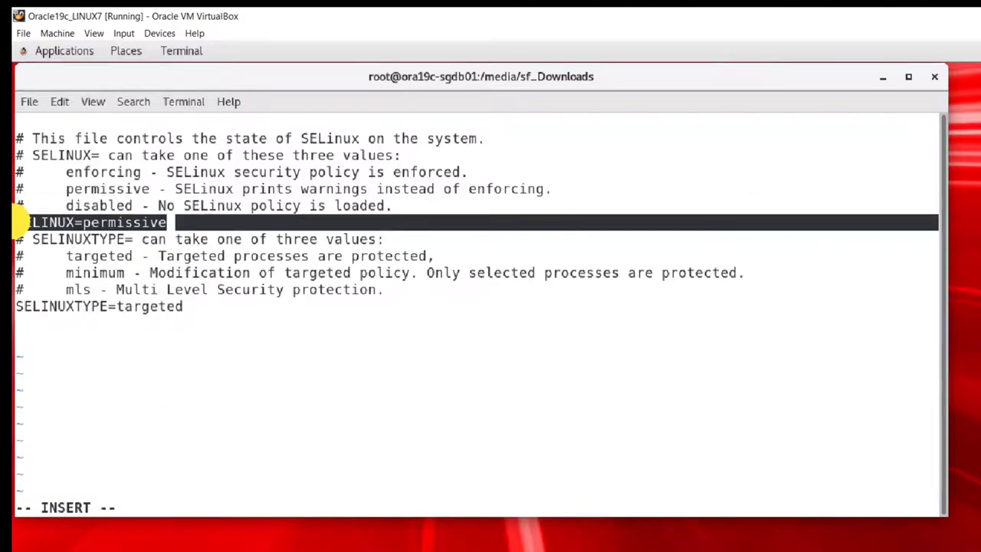
# Leave insert mode, then save the config file and exit vi.
pyautogui.press('Escape')
pyautogui.click(272, 329)
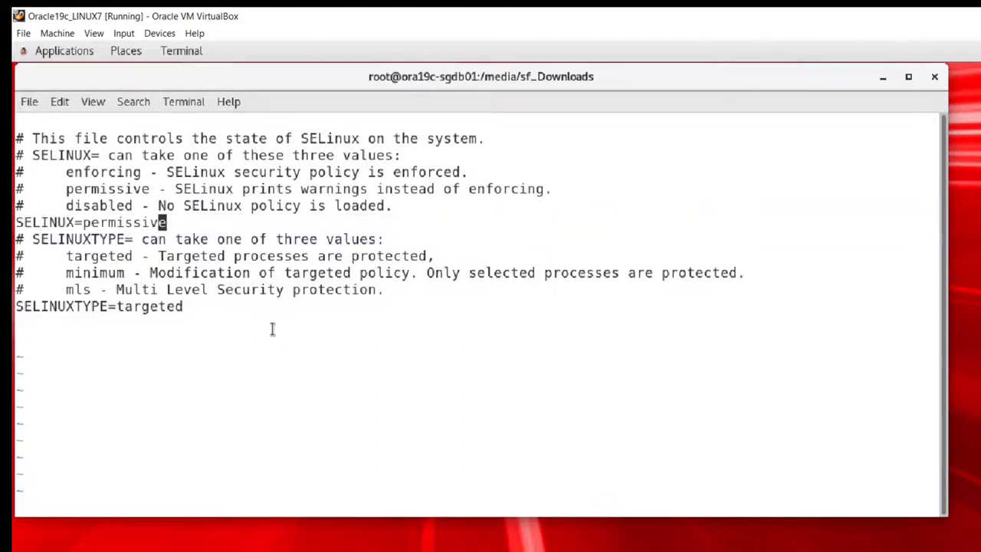
pyautogui.write(':wq!')
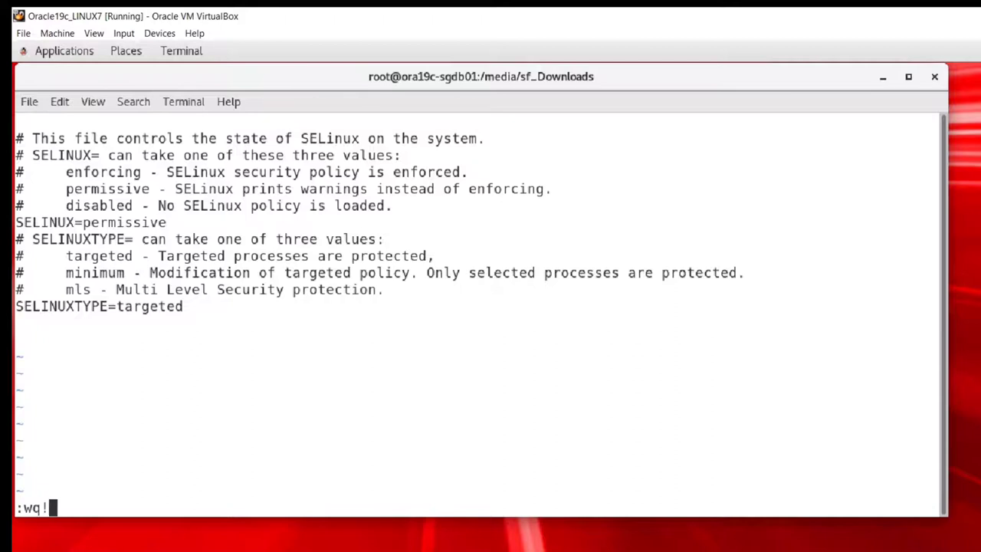
pyautogui.press('Return')
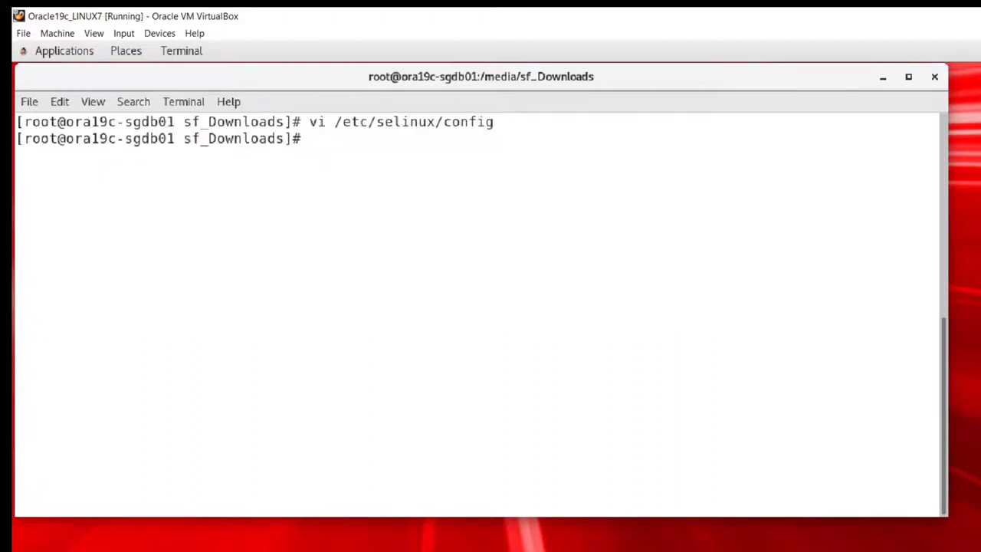
# Run setenforce permissive to put SELinux into permissive mode immediately.
pyautogui.write('setenforce ')
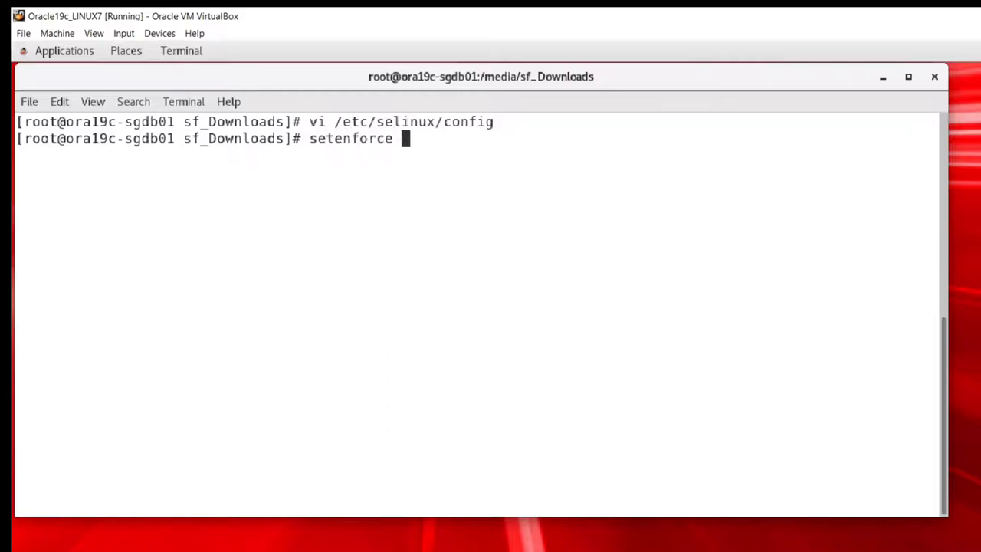
pyautogui.write('permissive')
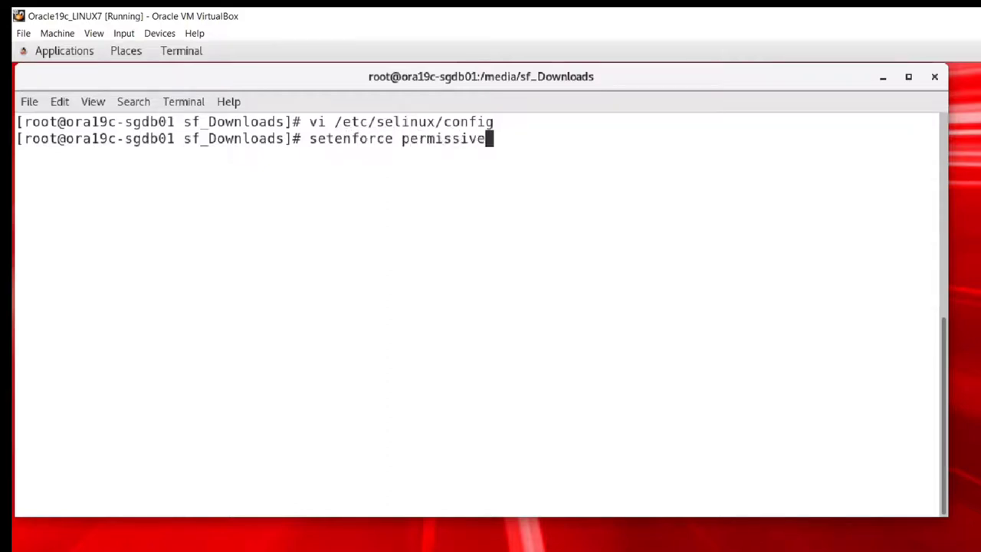
pyautogui.press('Return')
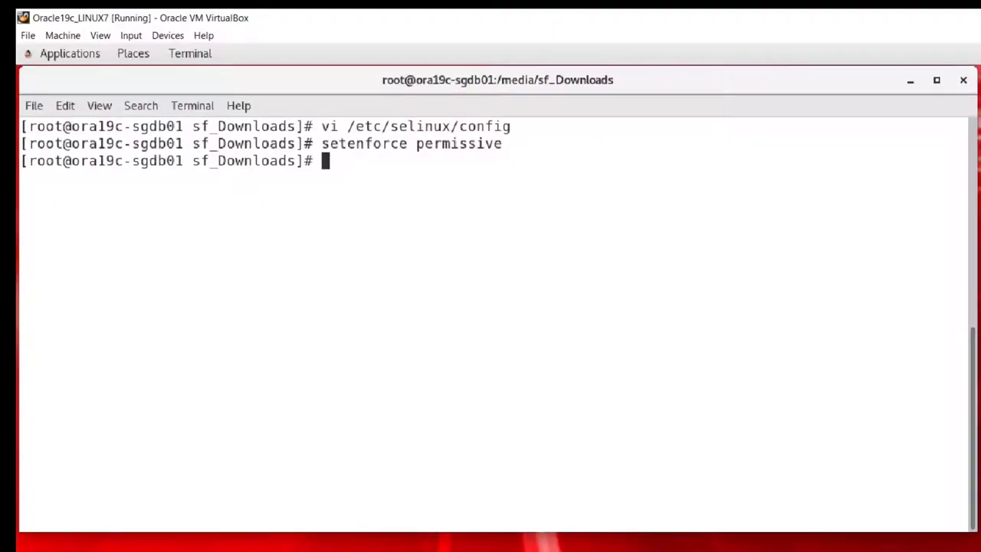
# Clear the terminal screen.
pyautogui.write('s')
pyautogui.press('Return')
pyautogui.write('syst')
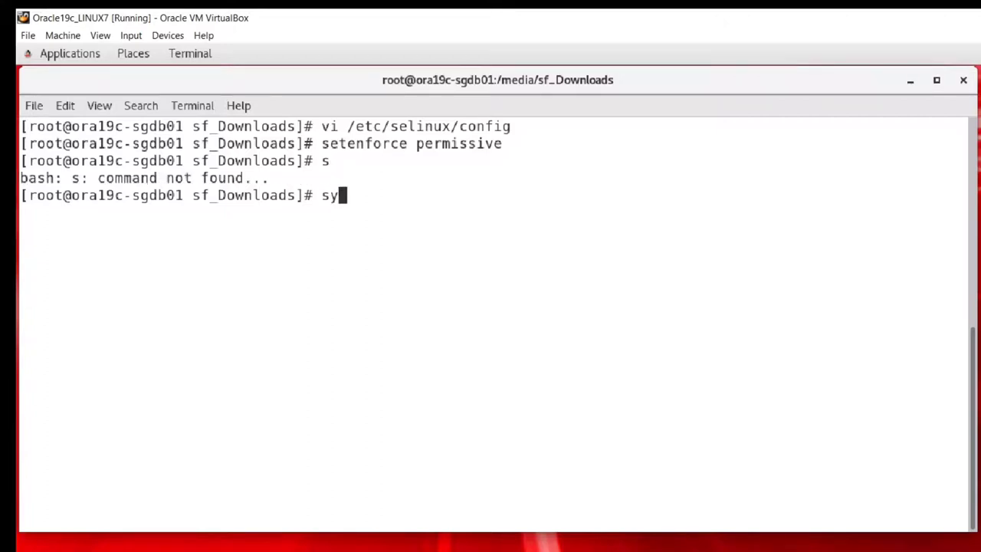
pyautogui.write('em')
pyautogui.press('BackSpace')
pyautogui.press('BackSpace')
pyautogui.press('BackSpace')
pyautogui.press('BackSpace')
pyautogui.press('BackSpace')
pyautogui.press('BackSpace')
pyautogui.write('clear scr')
pyautogui.press('Return')
# Stop firewalld and disable it at boot, then type the mkdir command for the Oracle home.
pyautogui.write('syste')
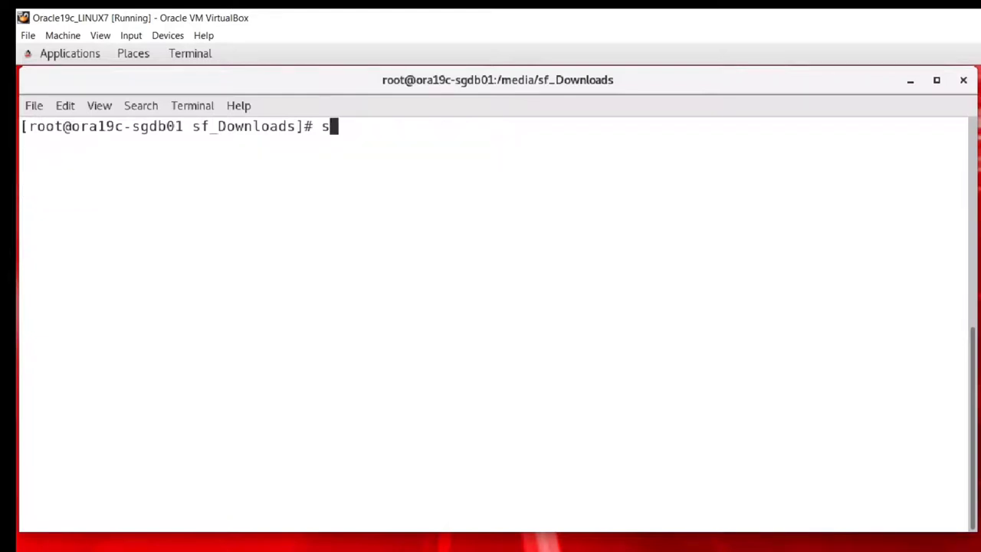
pyautogui.write('mct')
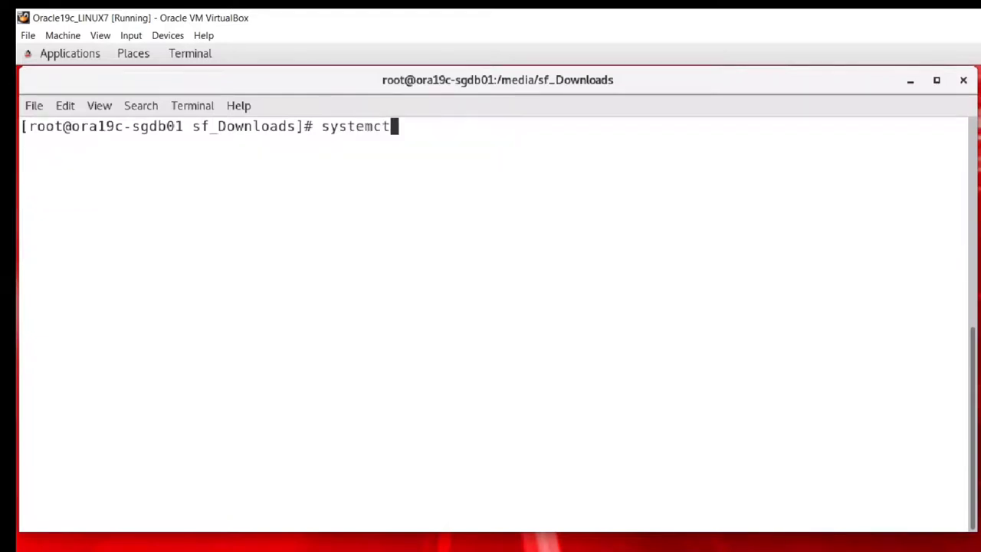
pyautogui.write('l stop firewalld')
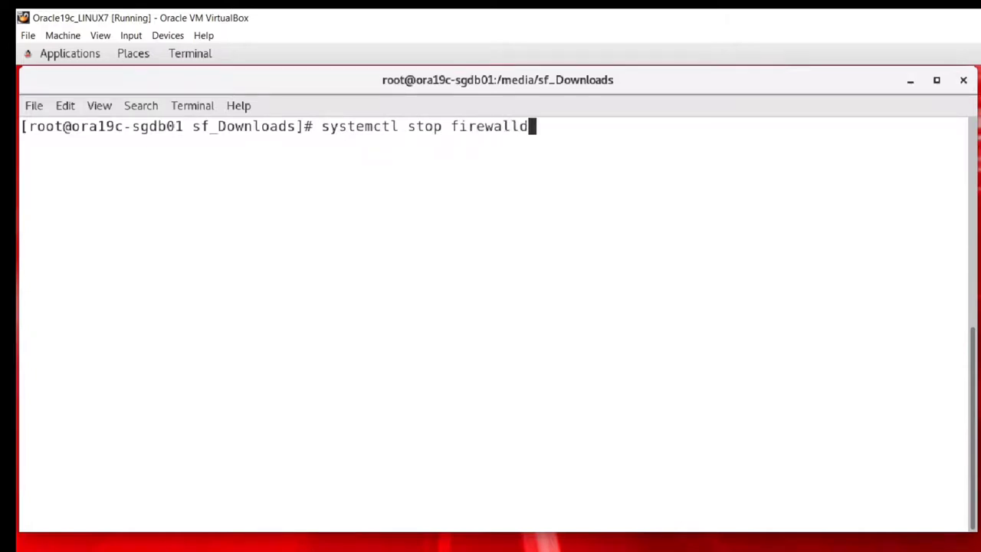
pyautogui.press('Return')
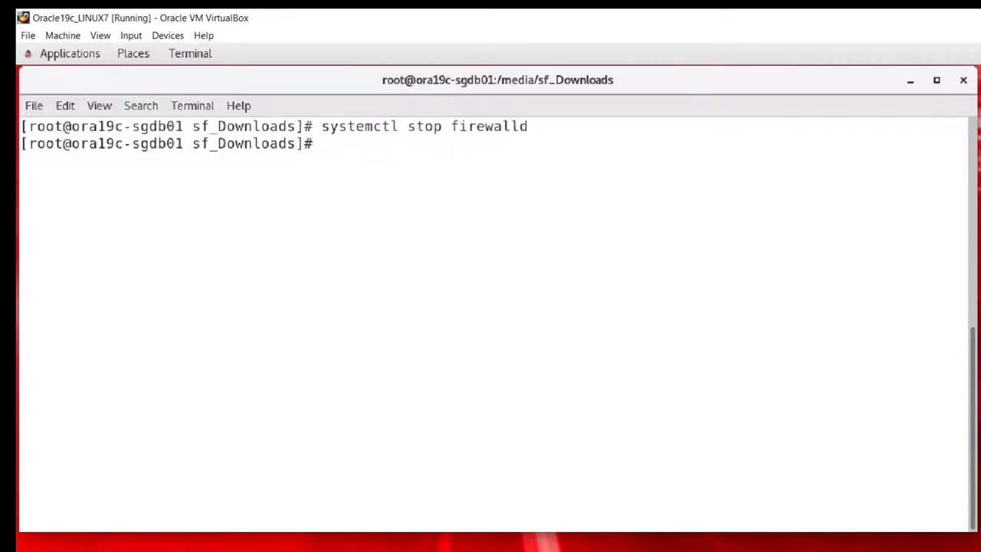
pyautogui.write('systemctl ')
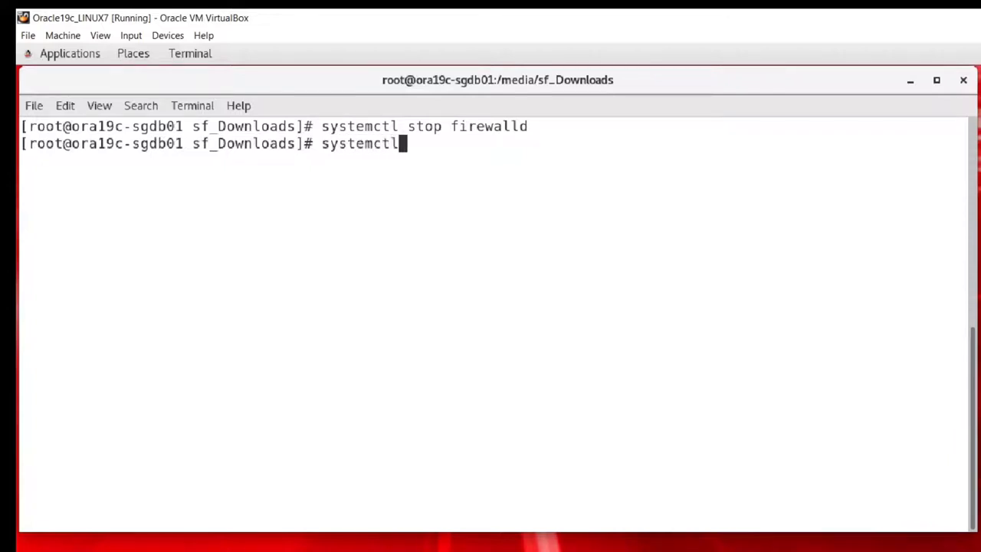
pyautogui.write('disable ')
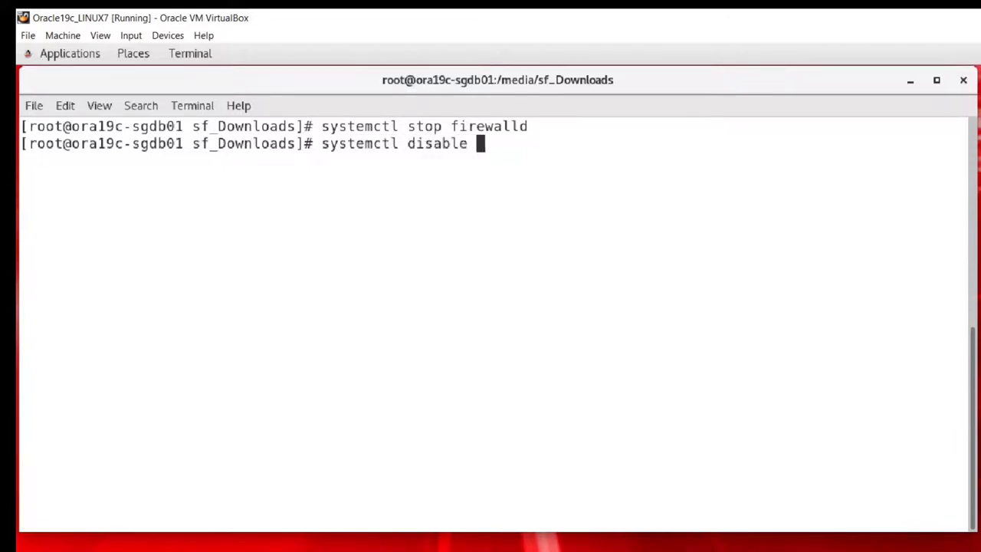
pyautogui.write('firewalld')
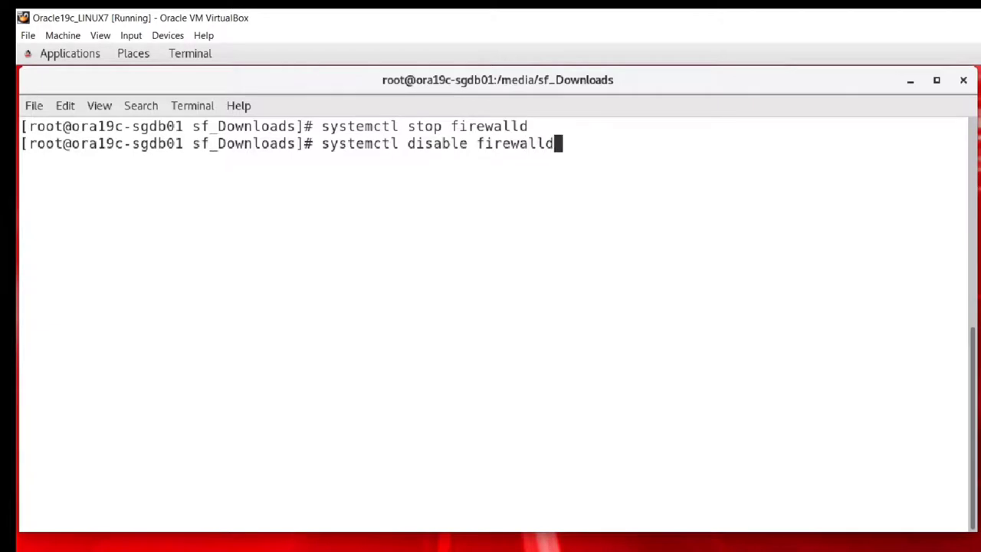
pyautogui.press('Return')
pyautogui.press('Return')
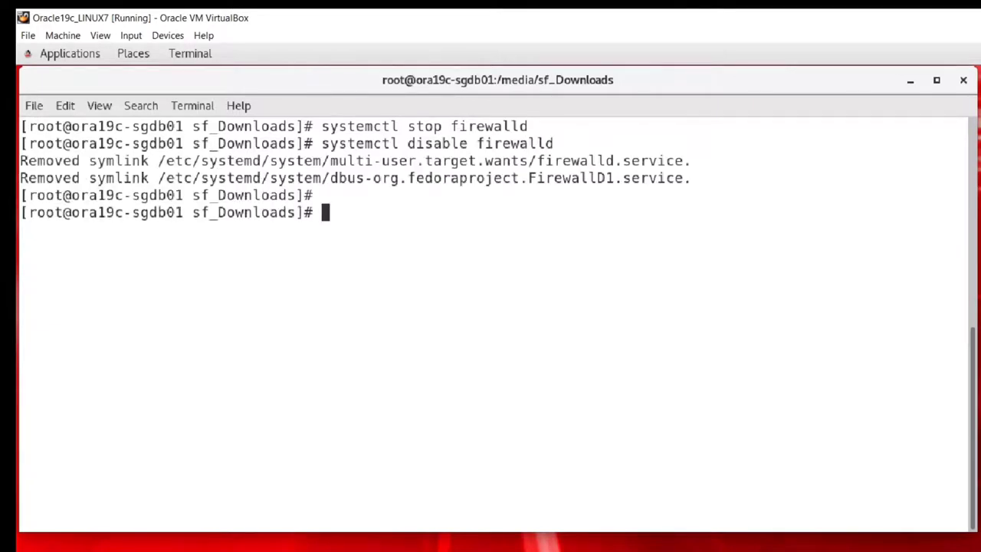
pyautogui.write('mkdir ')
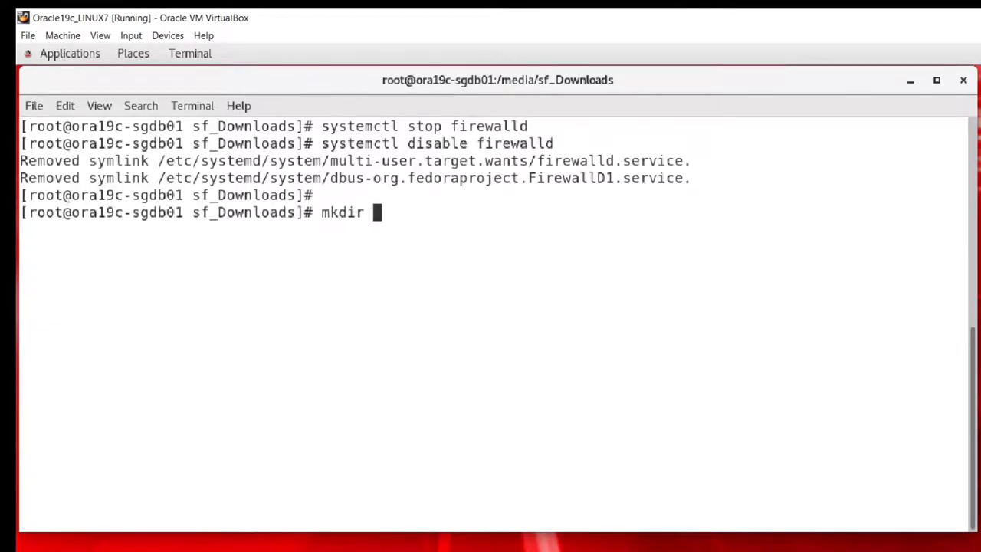
pyautogui.write('-p /u01/a')
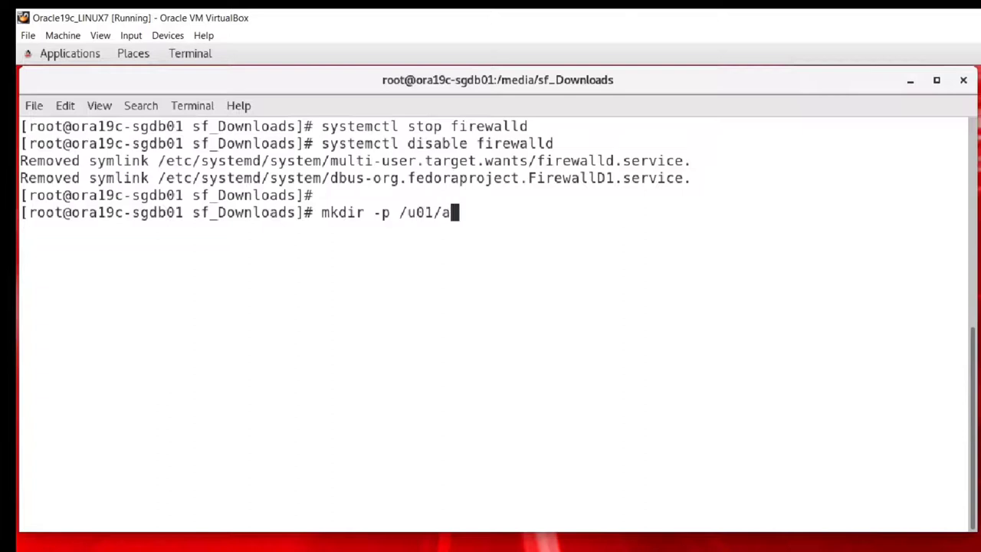
pyautogui.write('pp/oracle/')
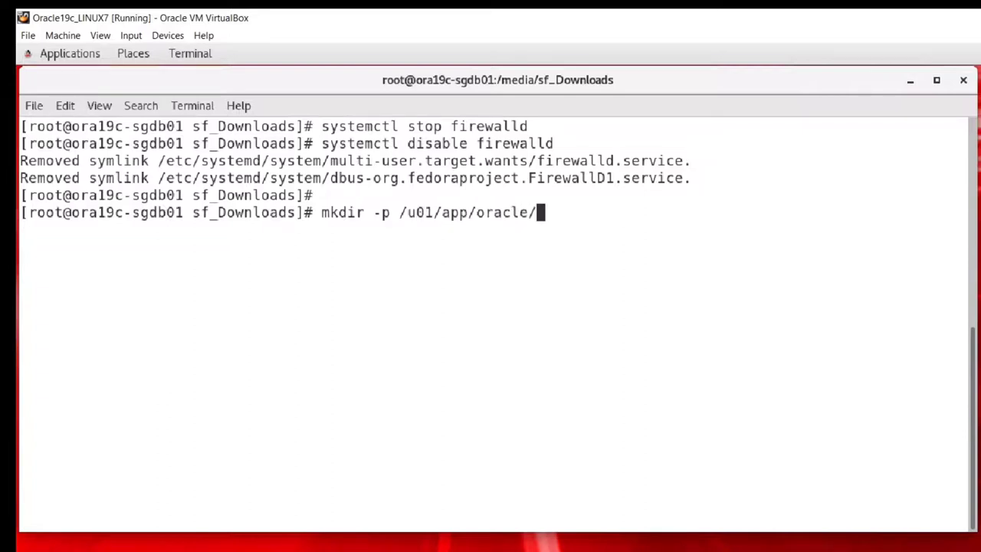
pyautogui.write('product/19.')
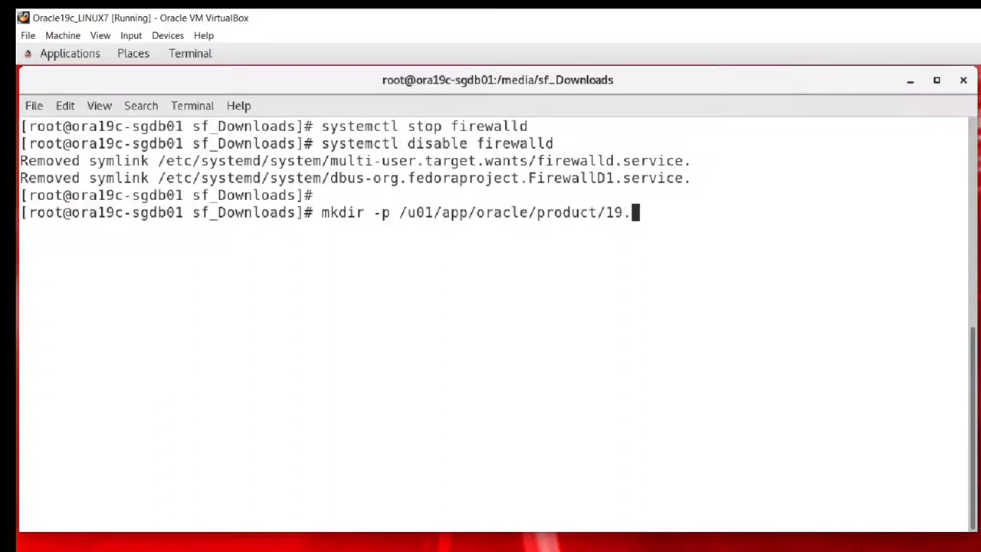
pyautogui.write('0.0/dbhome_1')
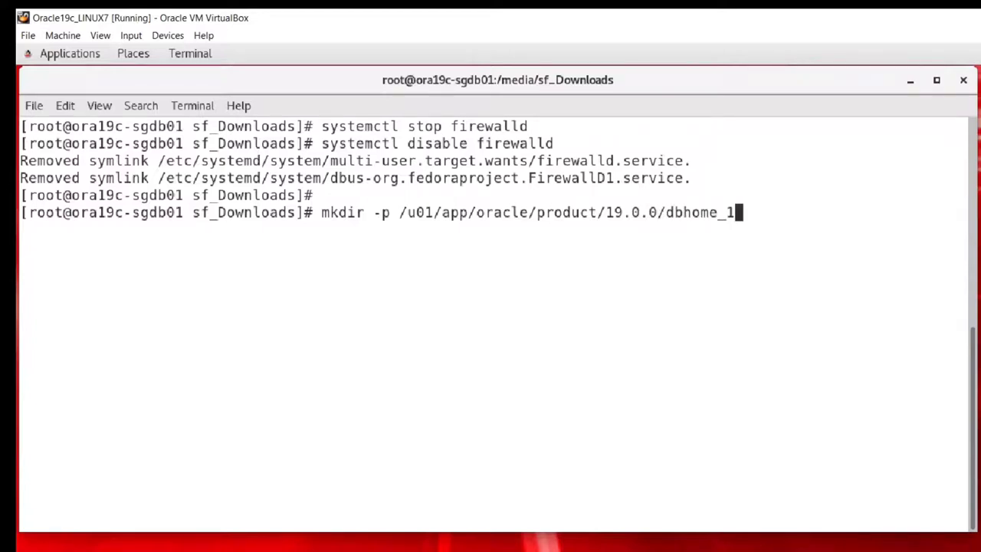
# Create /u01/app/oracle/product/19.0.0/dbhome_1 and /u02/oradata with mkdir -p, then type a chown command.
pyautogui.press('Return')
pyautogui.write('mkdi')
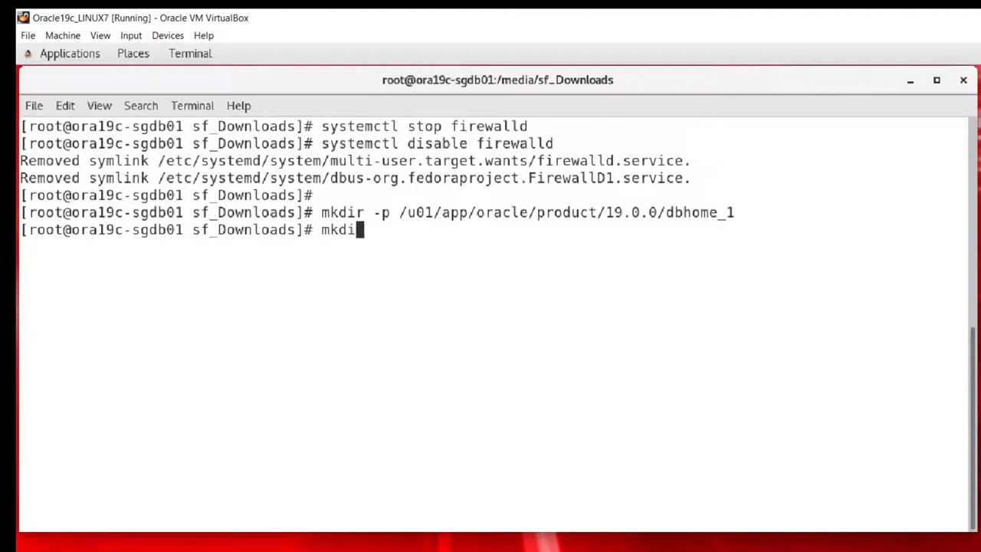
pyautogui.write('r -p /u0')
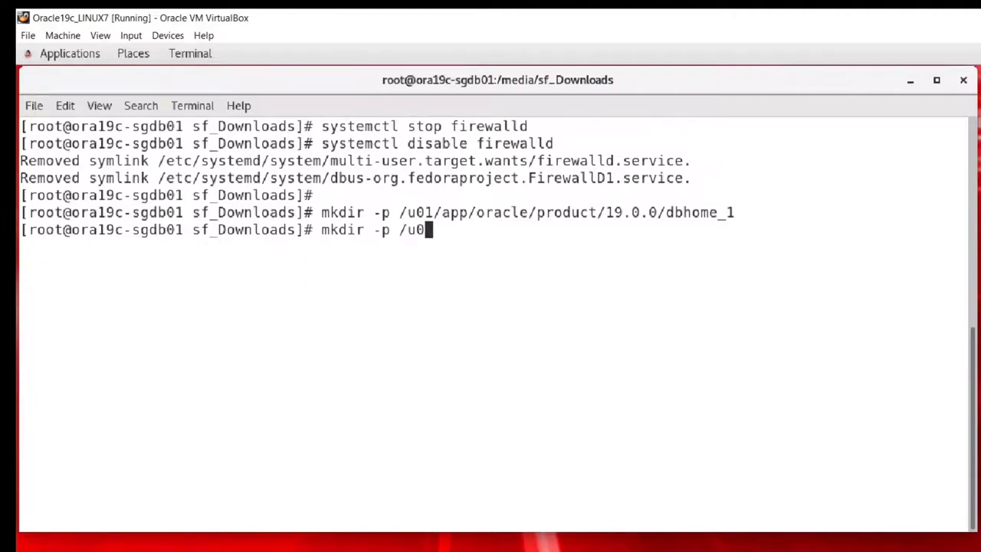
pyautogui.write('2/oradata')
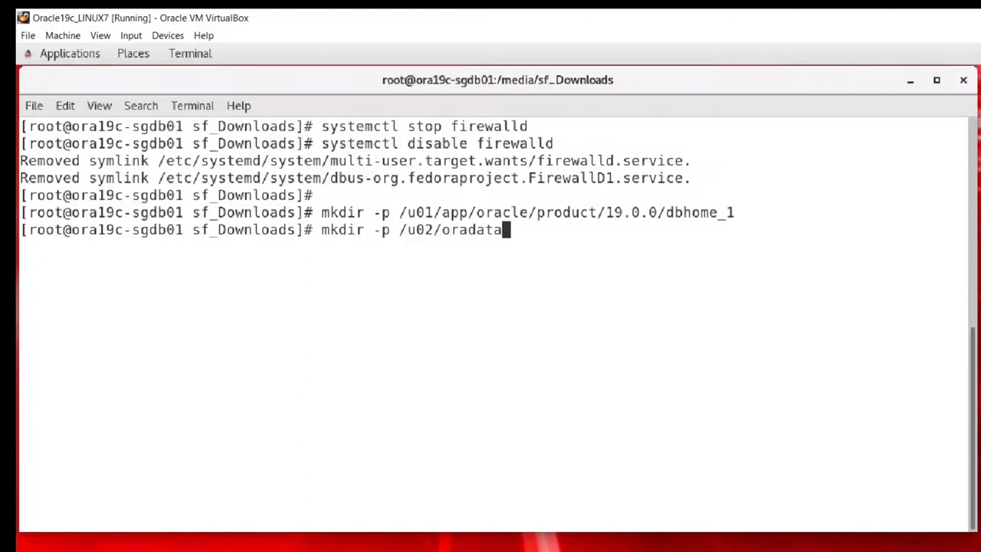
pyautogui.press('Return')
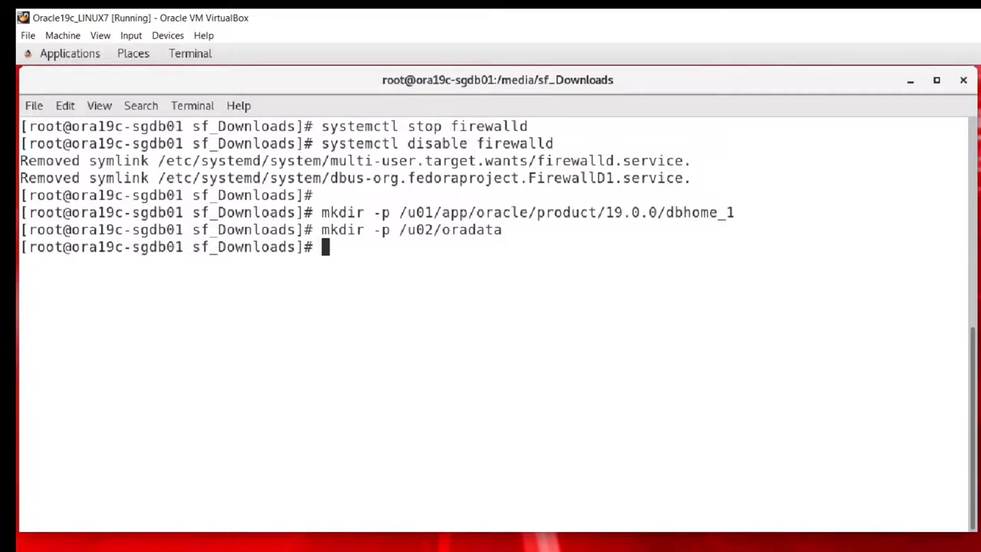
pyautogui.write('chown -')
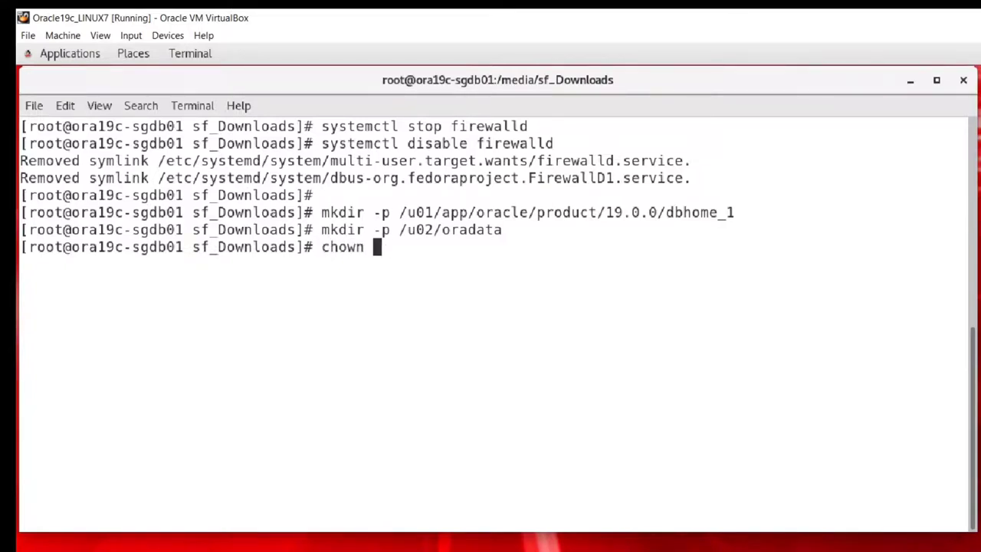
pyautogui.write('R /u01 ')
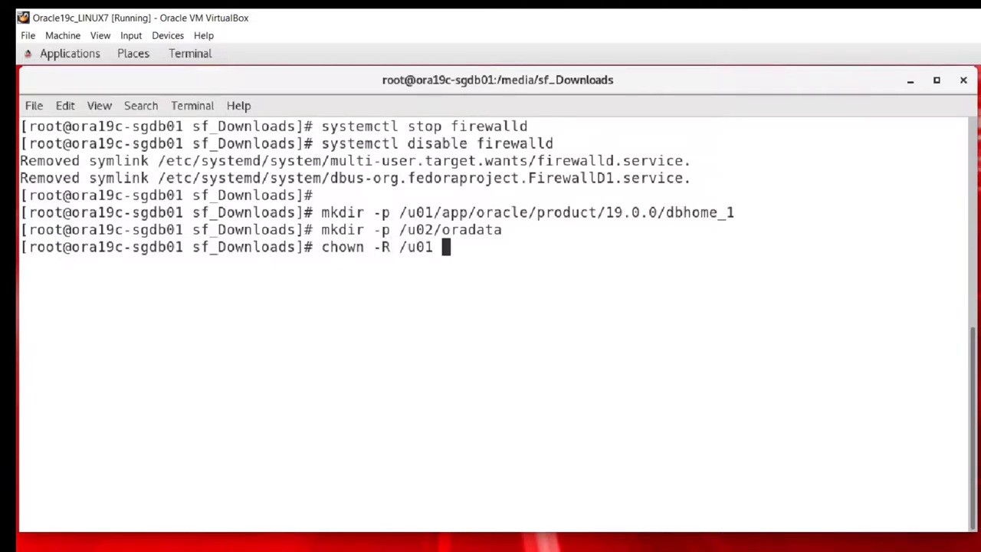
pyautogui.write('/u02')
# Recursively make oracle:oinstall the owner of /u01 and /u02, fixing the failed chown.
pyautogui.press('Return')
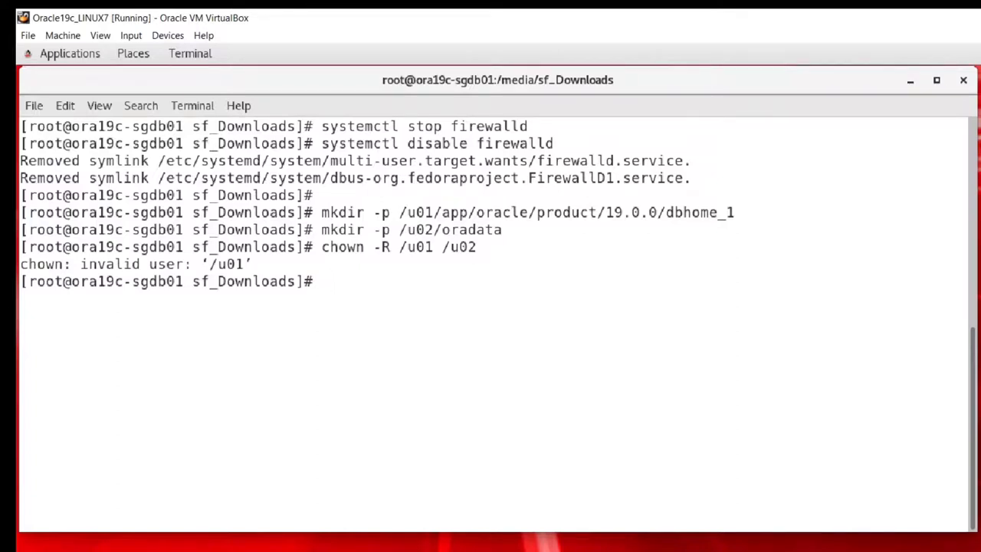
pyautogui.press('Up')
pyautogui.press('Left')
pyautogui.press('Left')
pyautogui.press('Left')
pyautogui.press('Left')
pyautogui.press('Left')
pyautogui.press('Left')
pyautogui.press('Left')
pyautogui.press('Left')
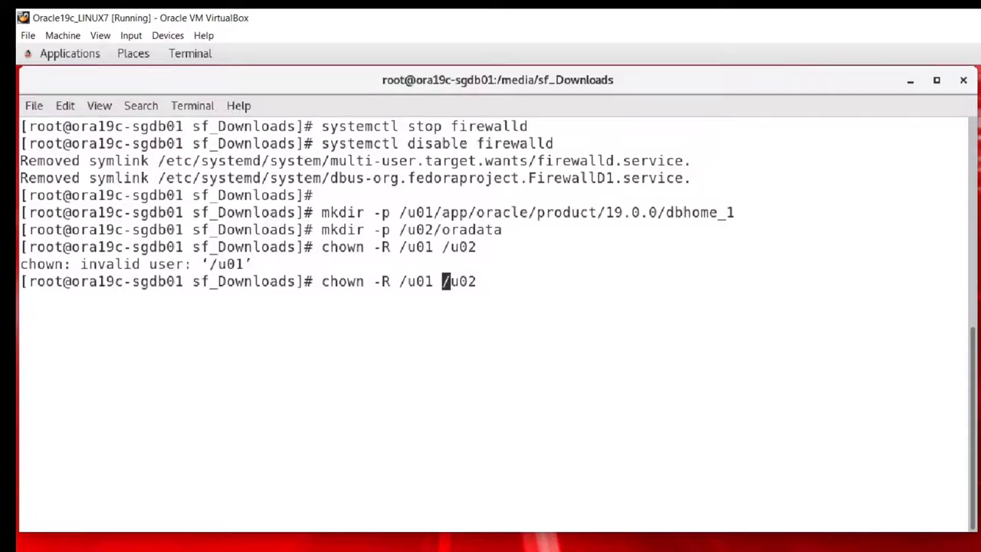
pyautogui.press('Left')
pyautogui.write('oracle:o')
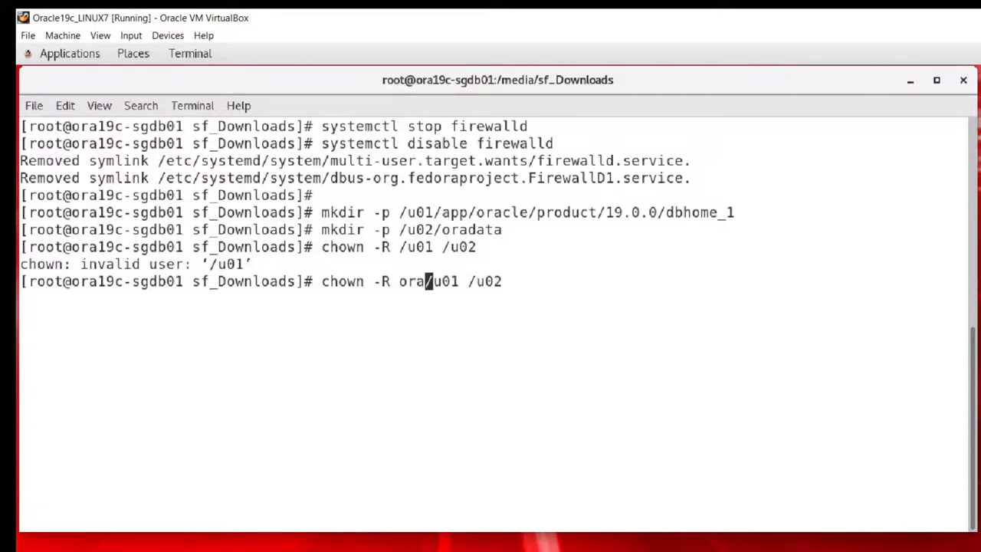
pyautogui.write('install')
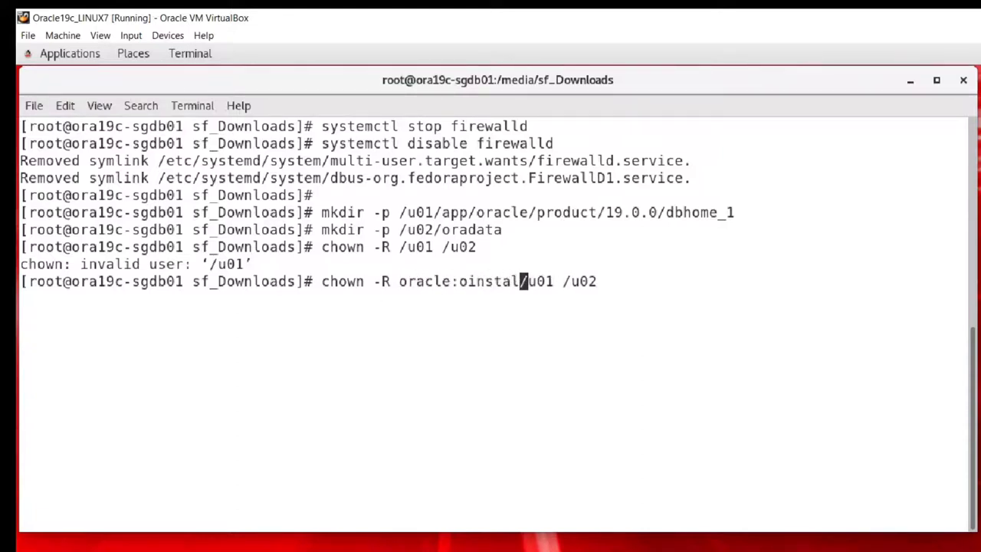
pyautogui.press('Return')
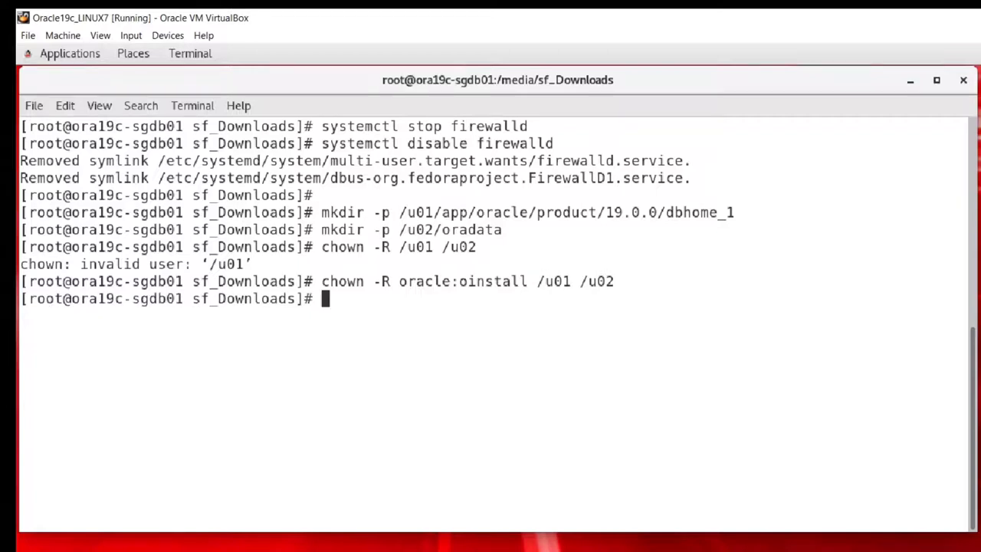
# Recursively set 775 permissions on /u01 and /u02 with chmod.
pyautogui.write('chmod -')
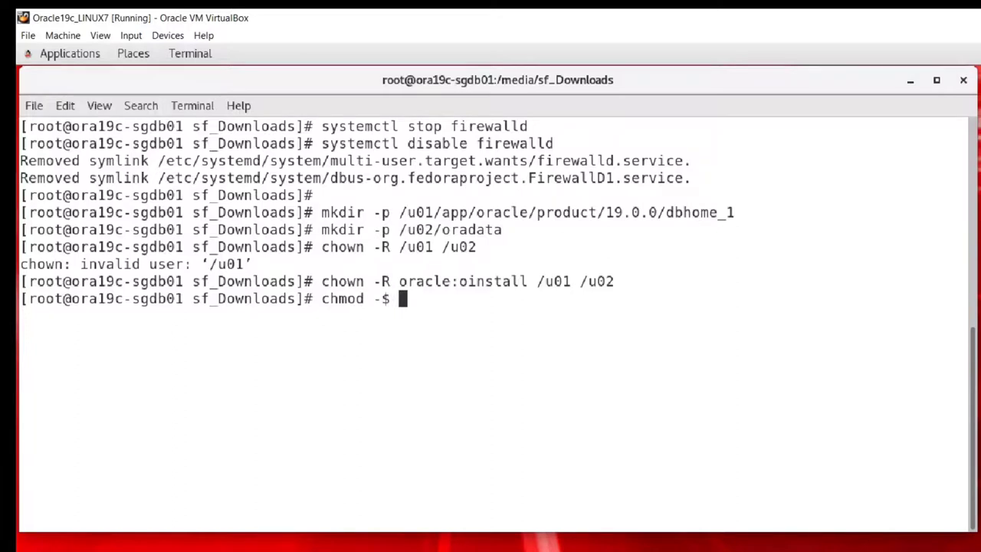
pyautogui.write('R /')
pyautogui.press('BackSpace')
pyautogui.write('775 ')
pyautogui.write('/u0')
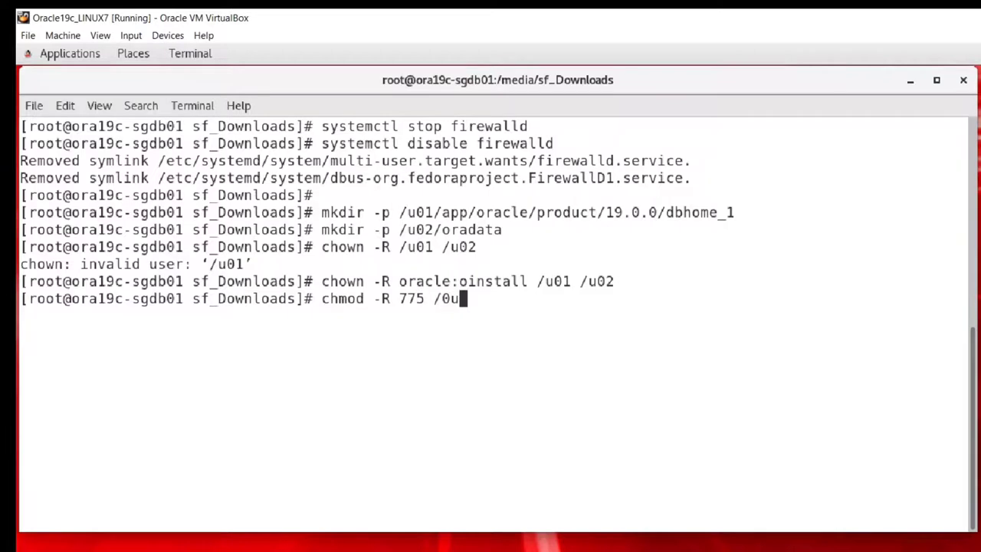
pyautogui.press('BackSpace')
pyautogui.press('BackSpace')
pyautogui.write('u01 /u02')
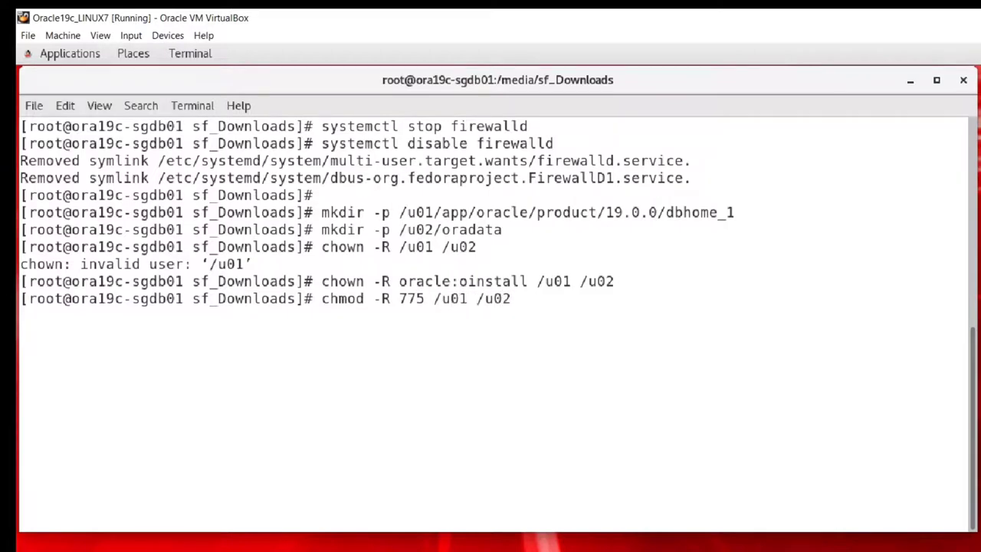
pyautogui.press('Return')
pyautogui.press('Return')
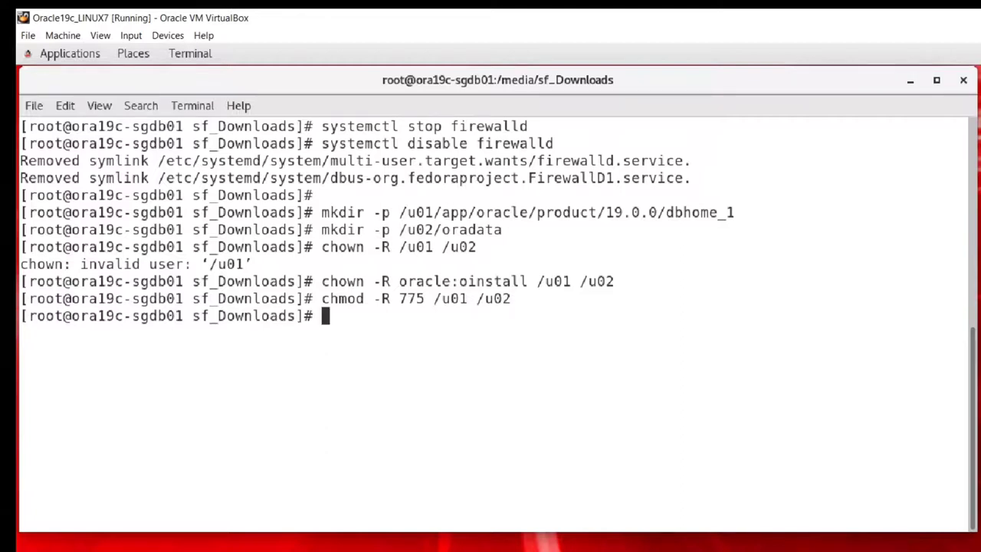
pyautogui.press('Control_R+f')
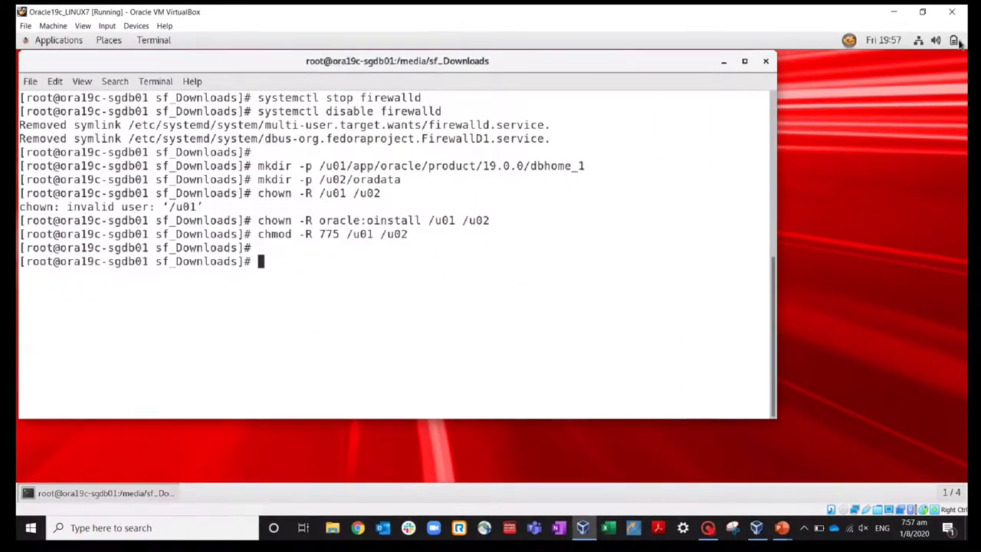
# Restart the Oracle Linux guest from the GNOME system menu's power options.
pyautogui.click(955, 43)
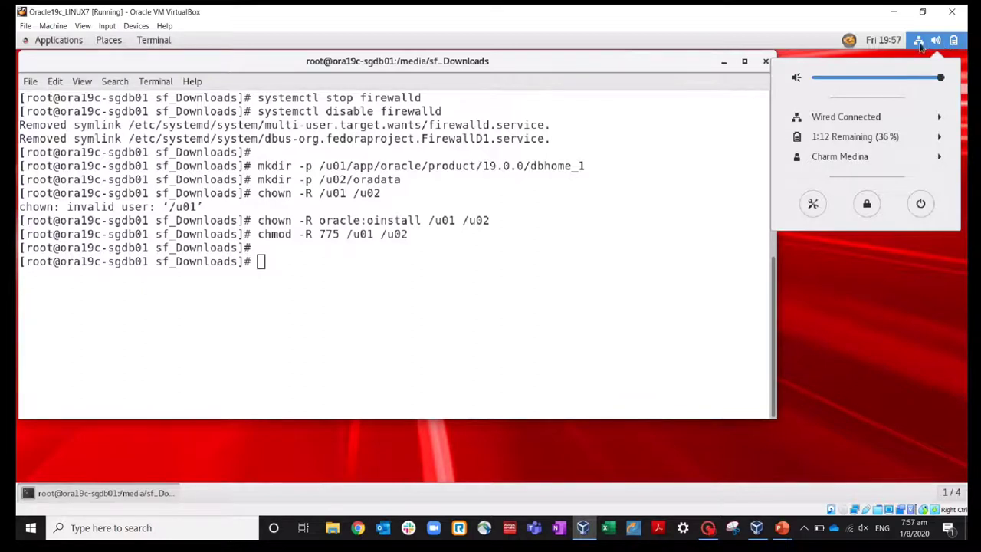
pyautogui.click(921, 205)
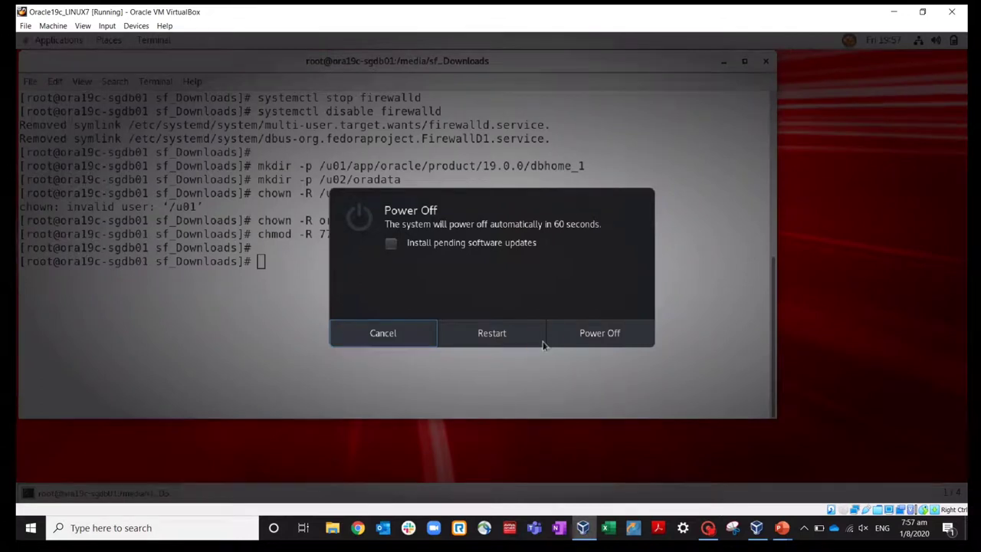
pyautogui.click(541, 342)
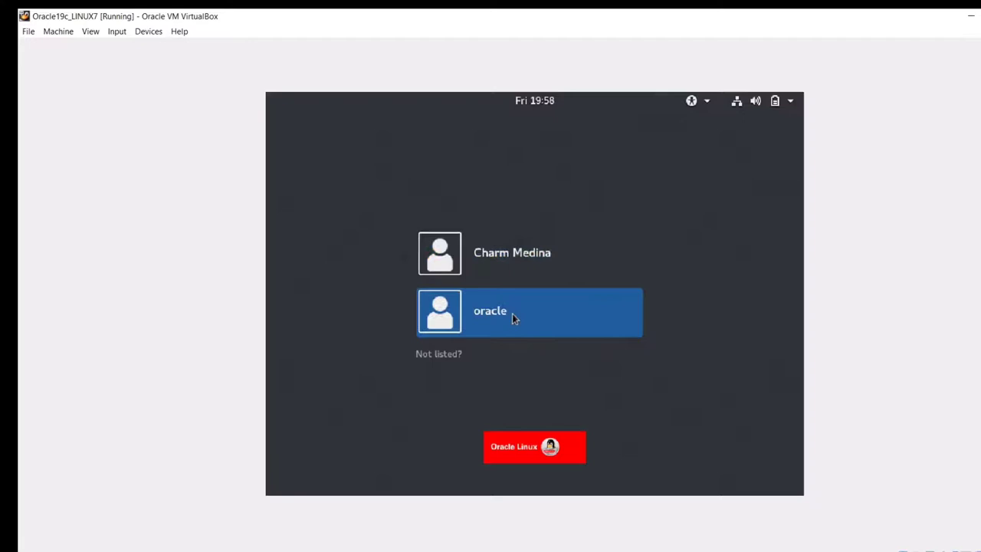
# Sign in to the guest as the oracle user with its password.
pyautogui.click(602, 306)
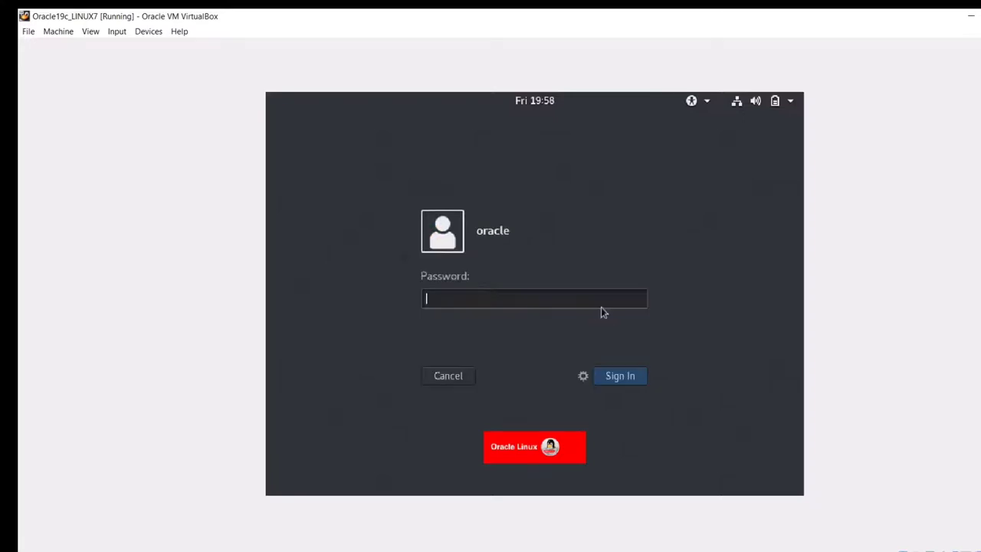
pyautogui.press('Return')
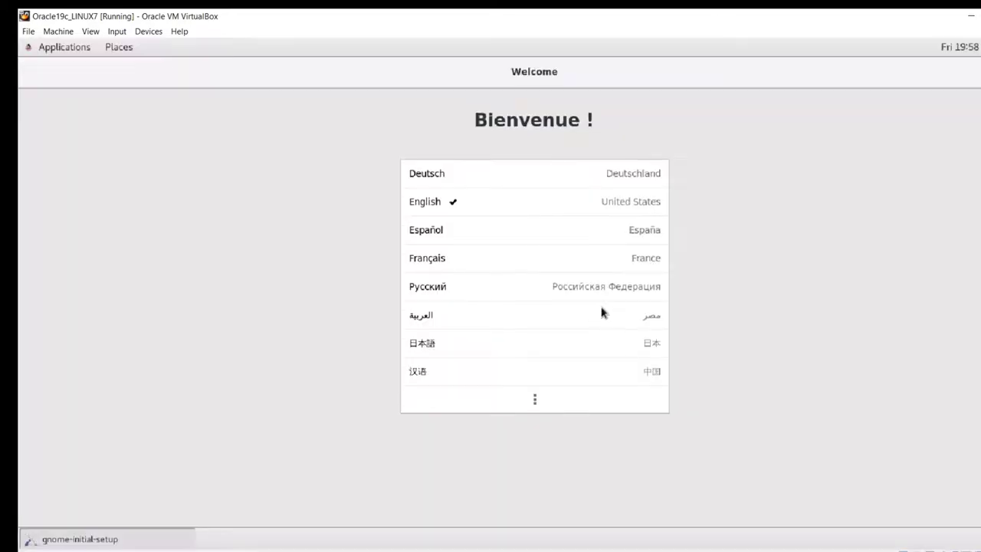
# Finish initial setup with English, English (US) layout and Location Services off, closing Getting Started.
pyautogui.press('Return')
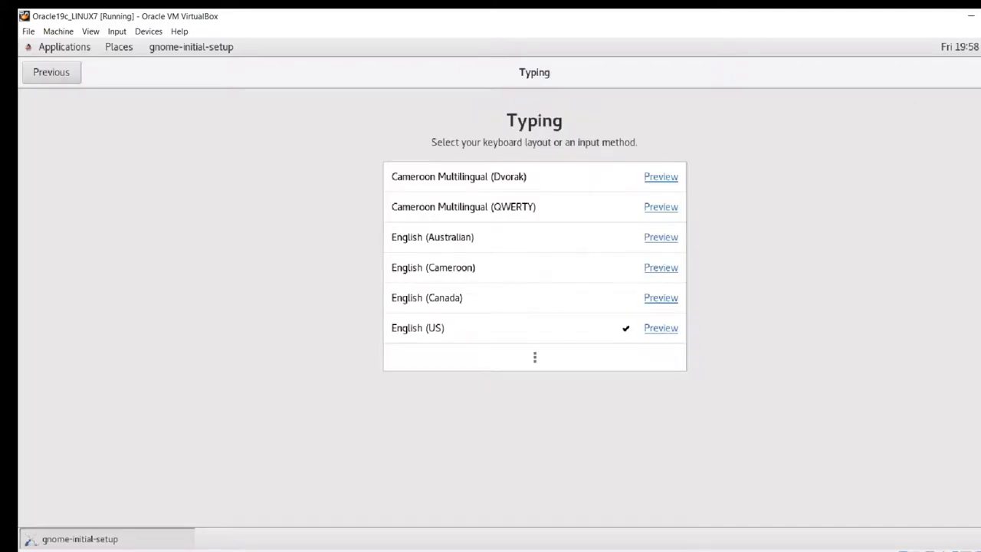
pyautogui.press('Return')
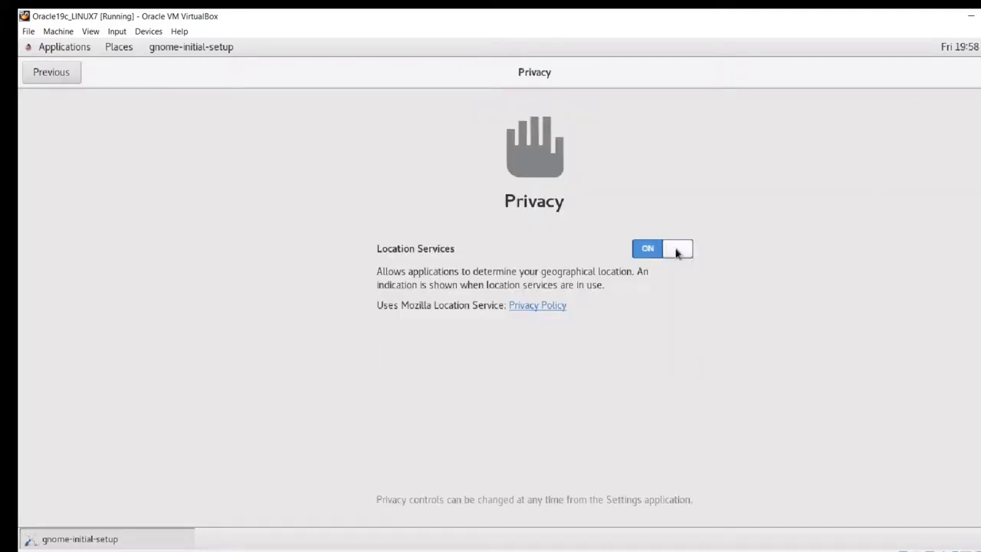
pyautogui.click(677, 250)
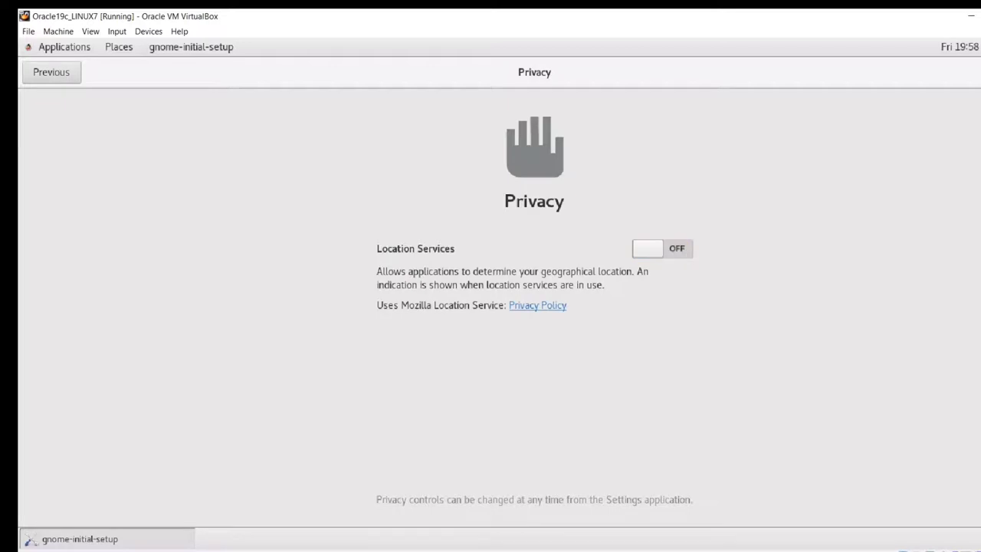
pyautogui.press('Return')
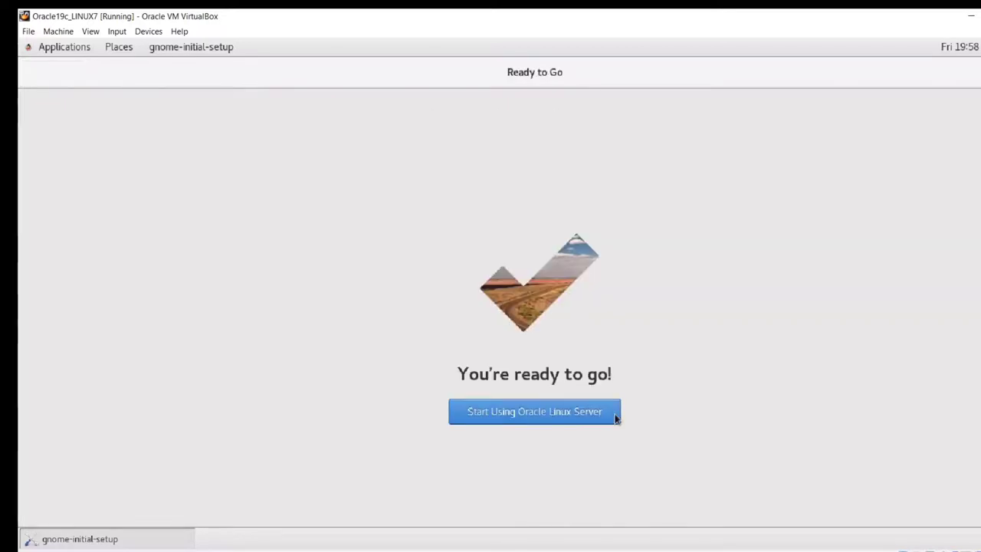
pyautogui.click(615, 414)
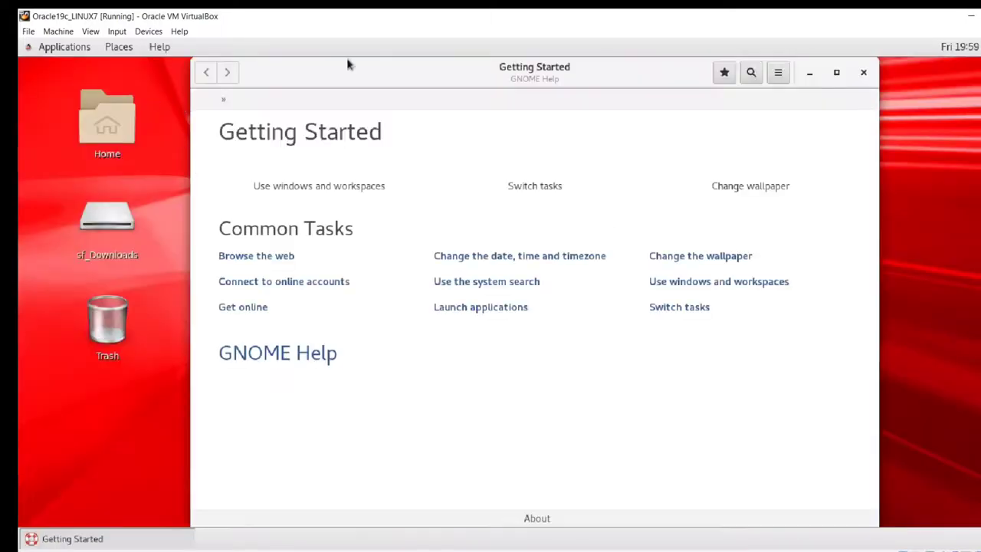
pyautogui.click(861, 74)
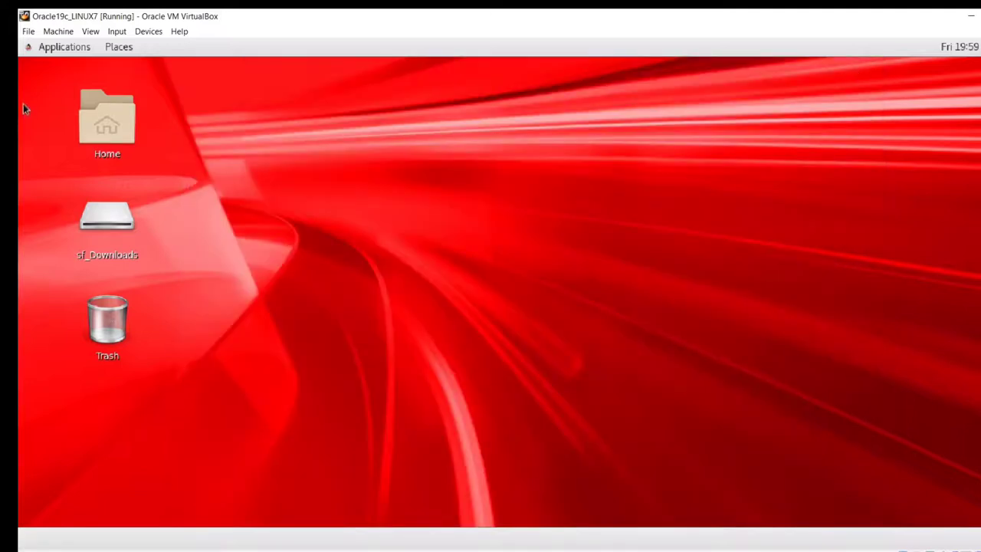
# Resize the guest's Virtual Screen 1 to 1024x768.
pyautogui.click(113, 31)
pyautogui.moveTo(87, 33)
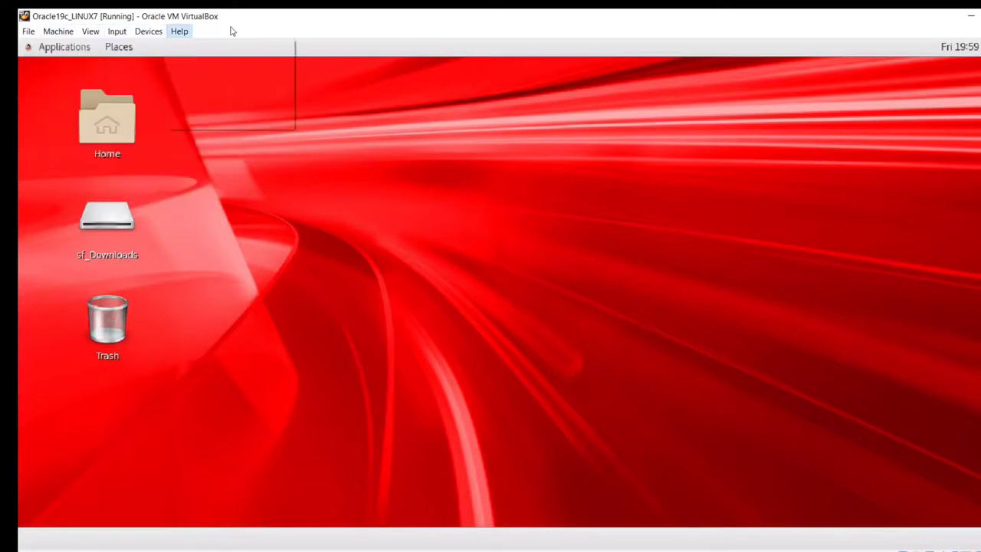
pyautogui.moveTo(179, 31)
pyautogui.click(349, 29)
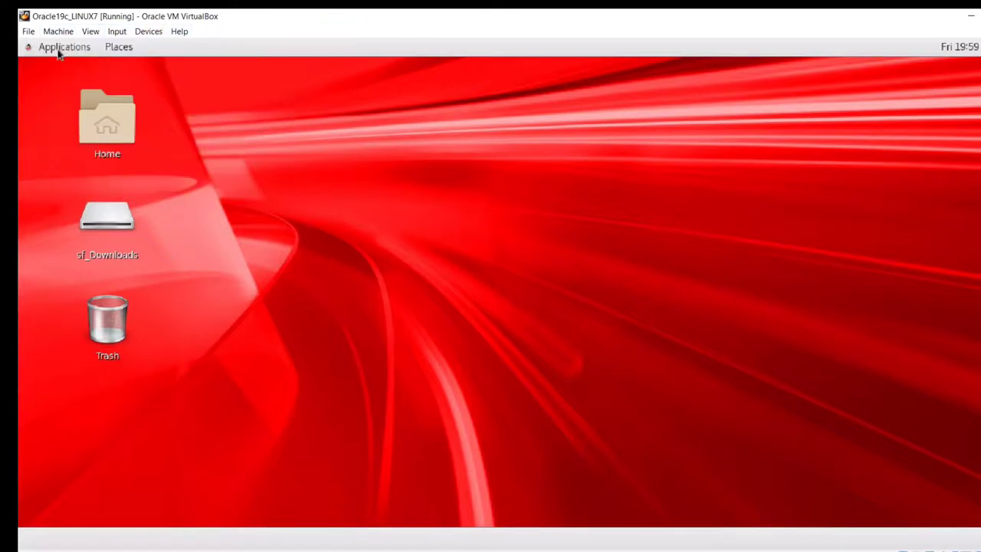
pyautogui.click(90, 31)
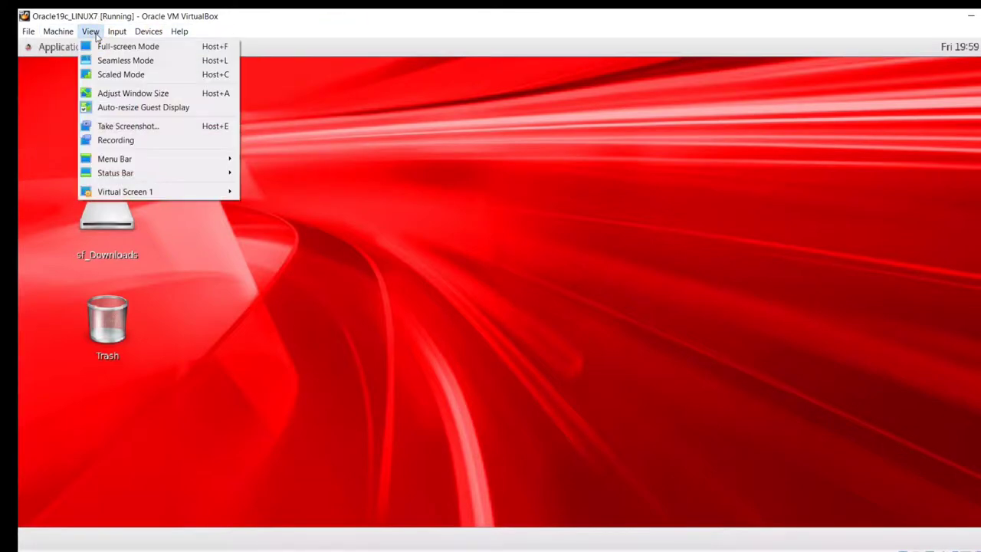
pyautogui.moveTo(134, 195)
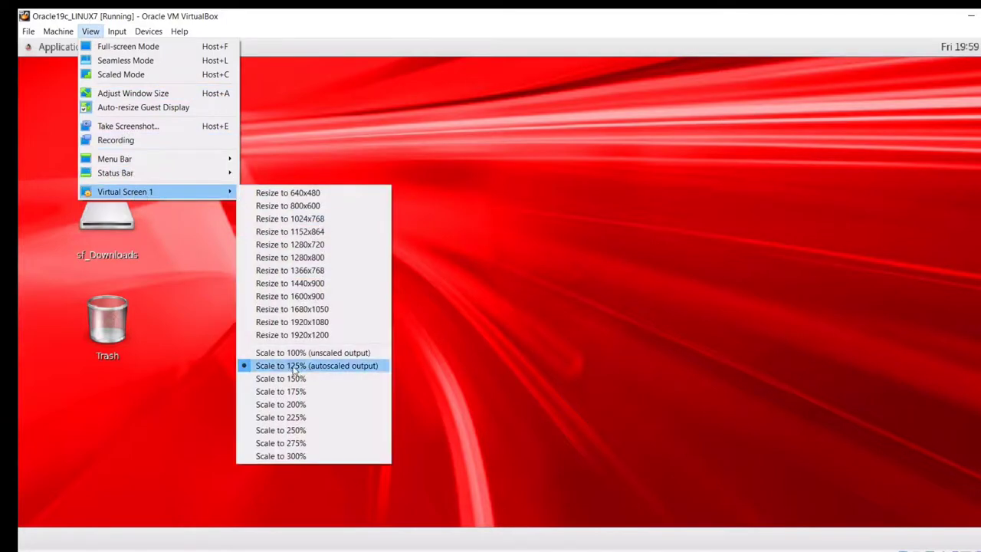
pyautogui.click(310, 218)
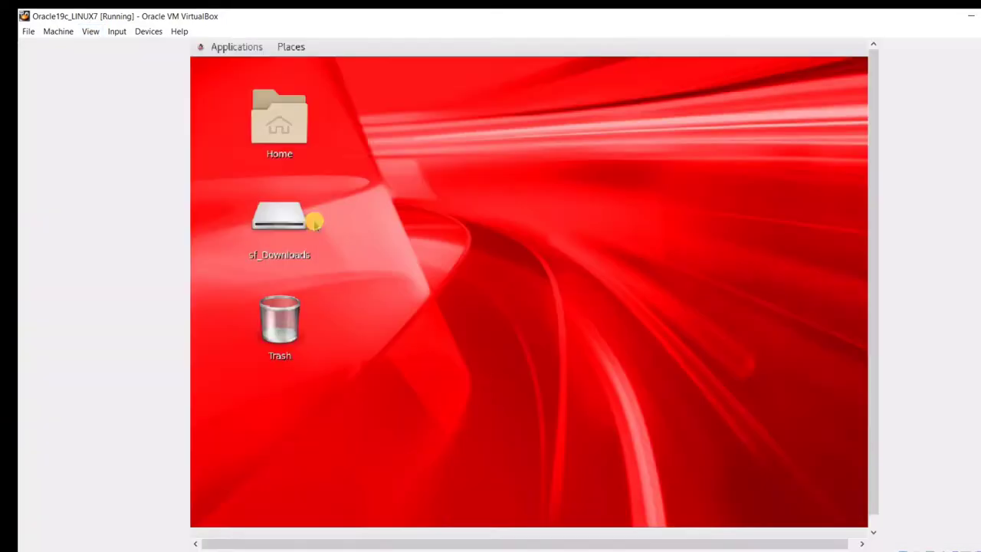
# Launch a Terminal, zoom its text in twice, and move and enlarge the window.
pyautogui.click(232, 46)
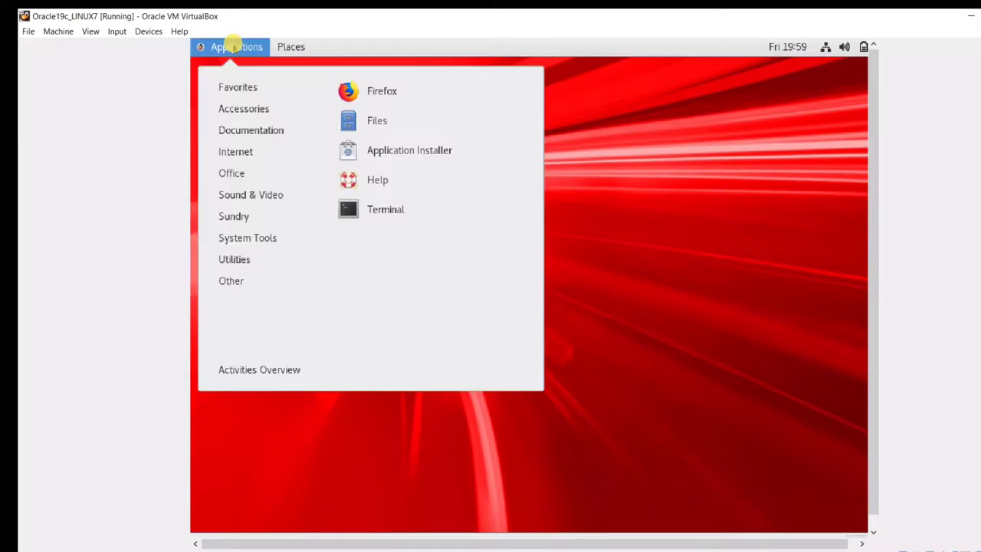
pyautogui.click(418, 213)
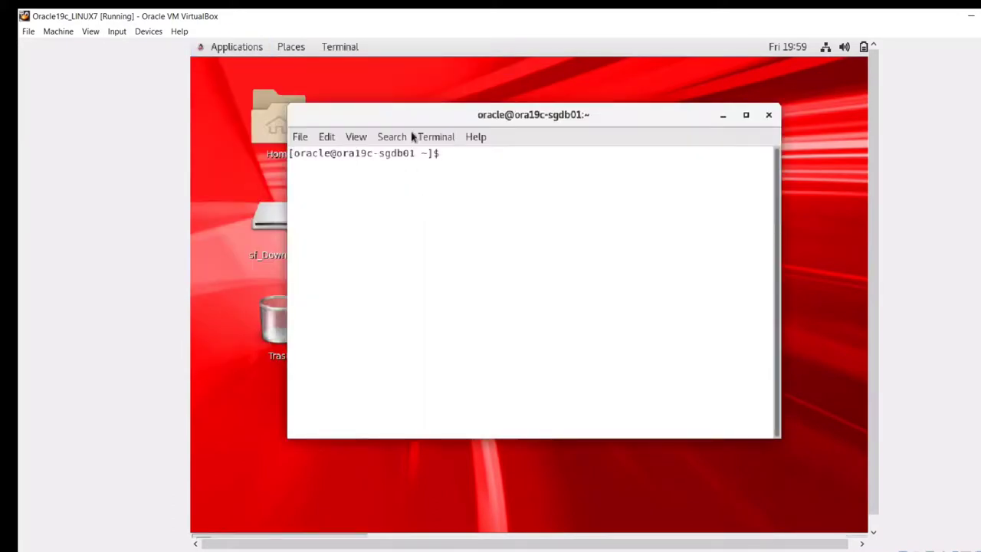
pyautogui.click(356, 137)
pyautogui.click(355, 193)
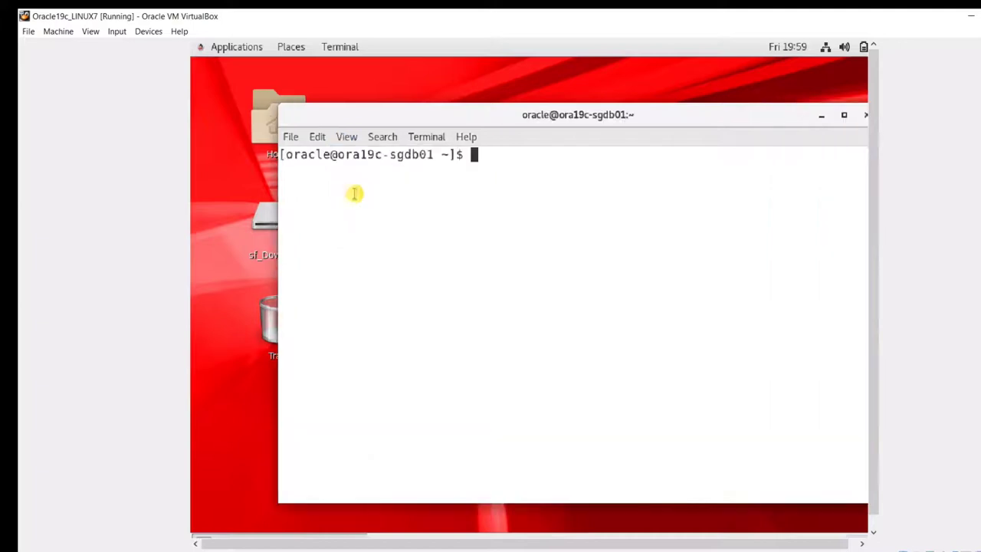
pyautogui.moveTo(651, 114); pyautogui.dragTo(562, 69)
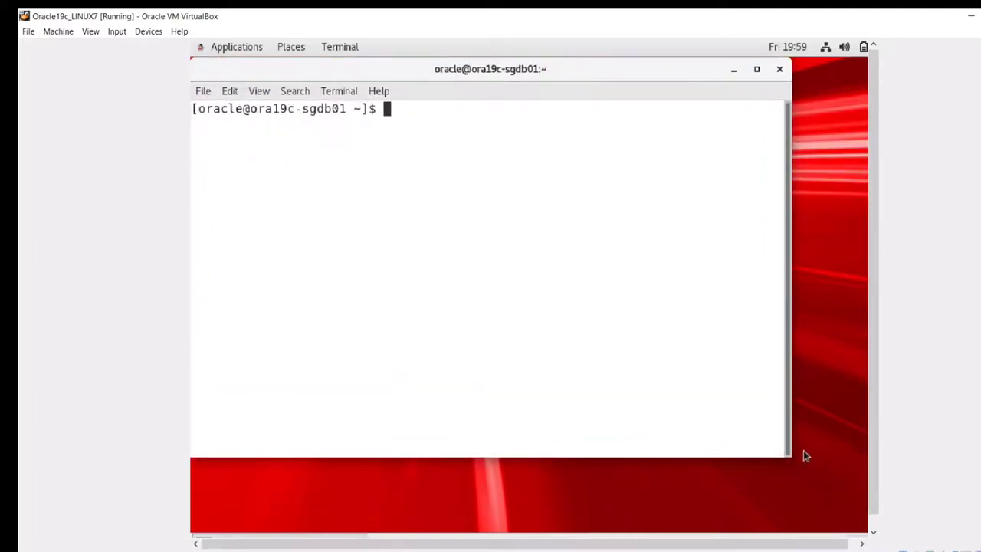
pyautogui.moveTo(787, 457); pyautogui.dragTo(871, 532)
pyautogui.click(405, 97)
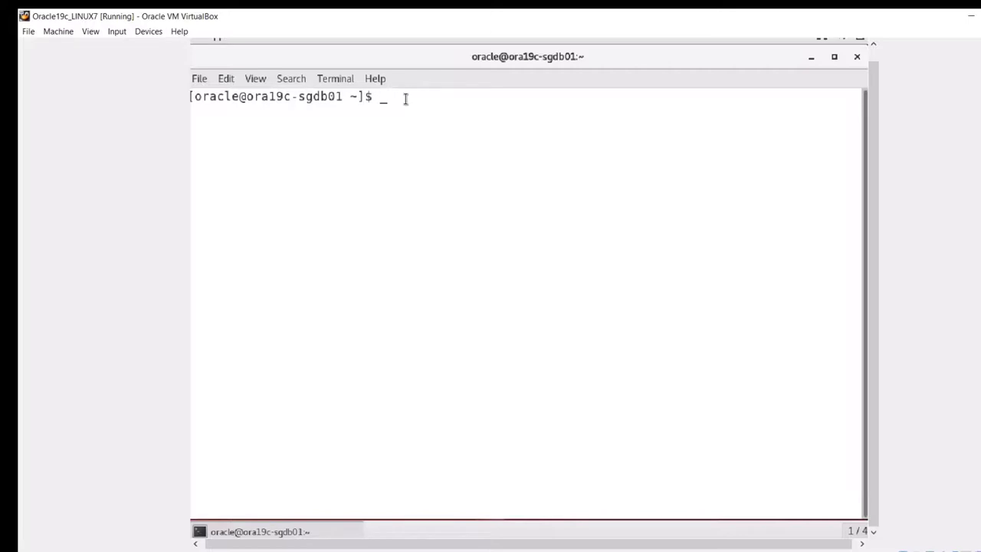
pyautogui.write('mkdir -p /home')
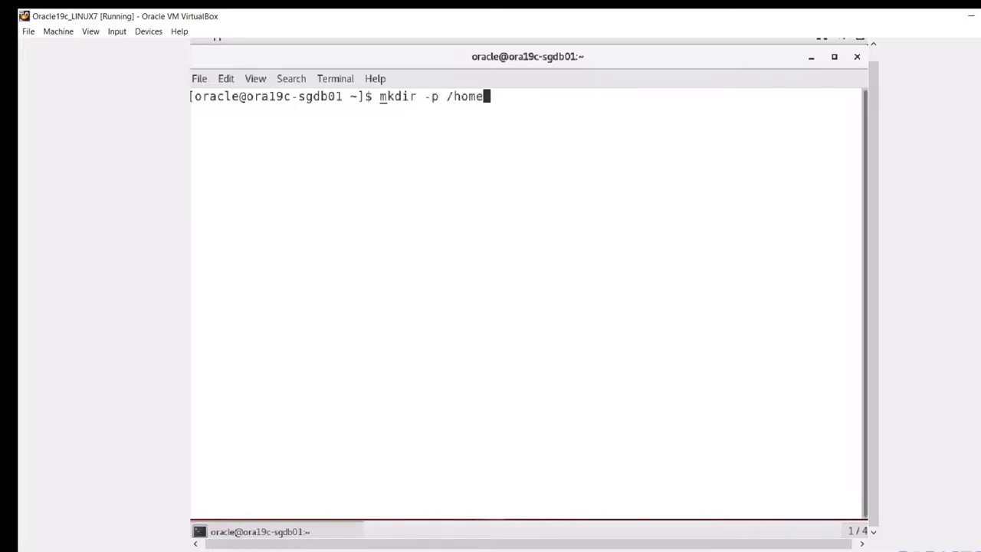
pyautogui.write('/oracle/scripts')
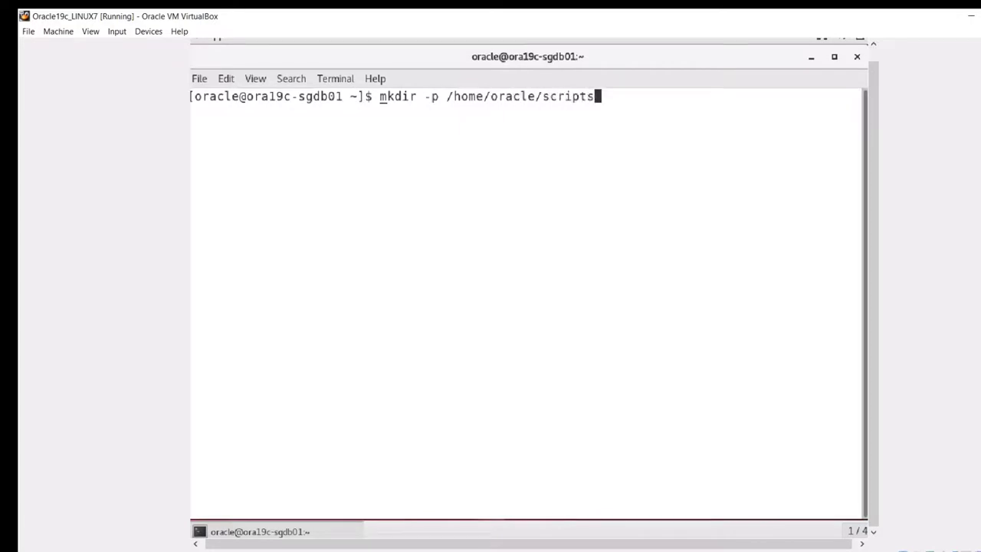
pyautogui.press('Return')
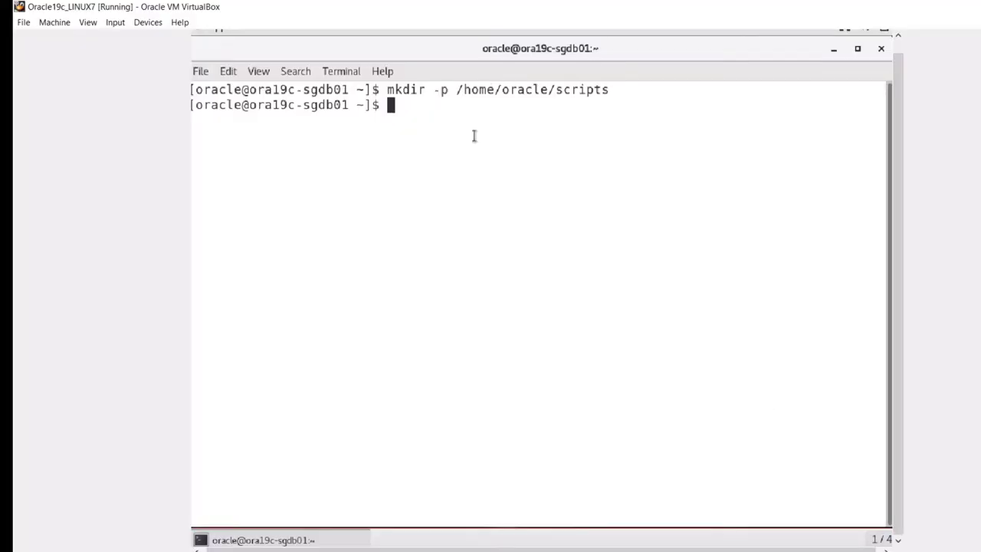
pyautogui.rightClick(472, 135)
pyautogui.click(506, 187)
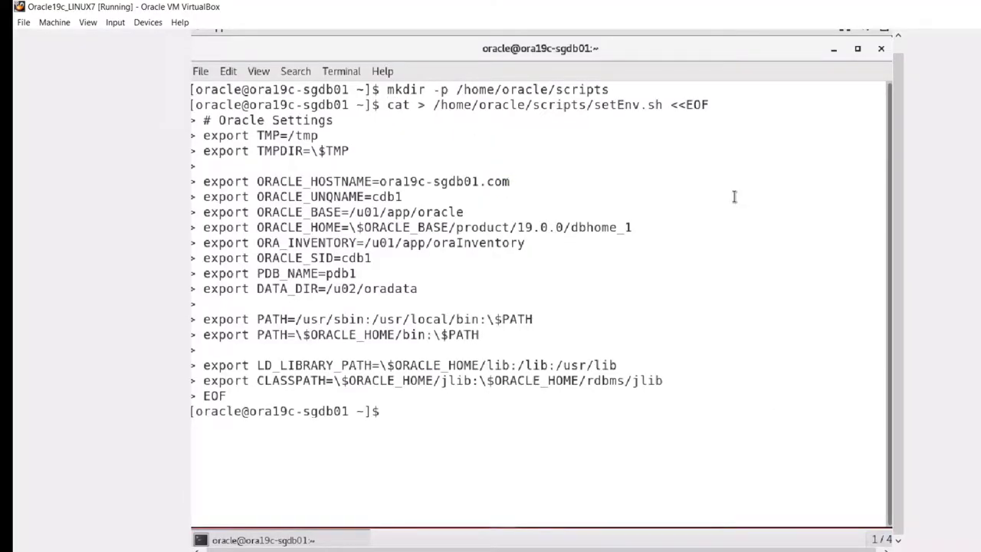
pyautogui.doubleClick(471, 182)
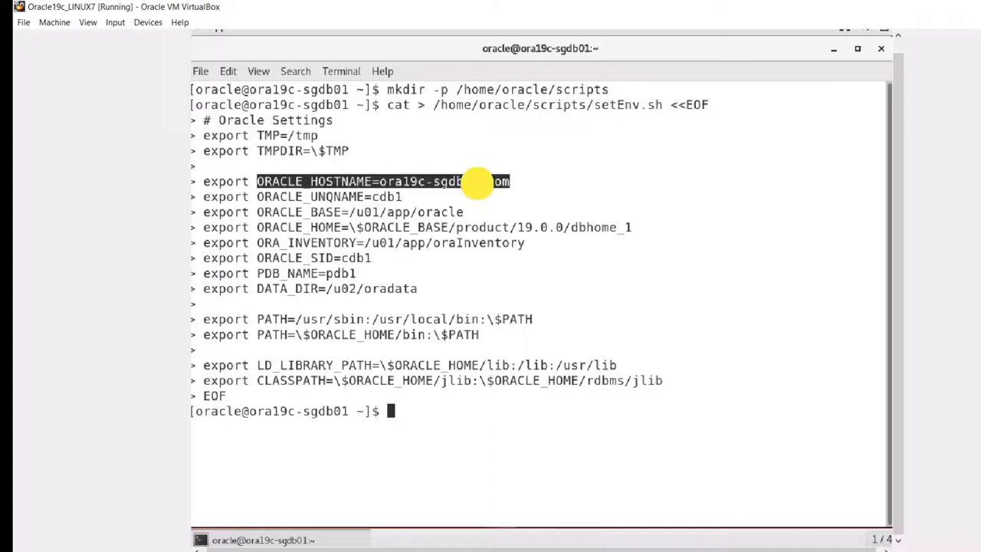
pyautogui.doubleClick(350, 197)
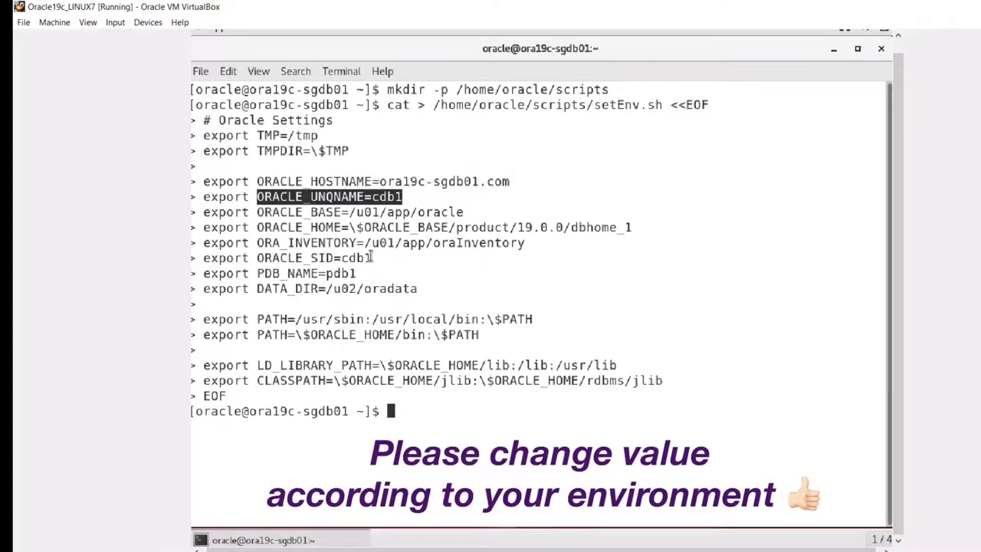
pyautogui.doubleClick(342, 258)
pyautogui.doubleClick(341, 273)
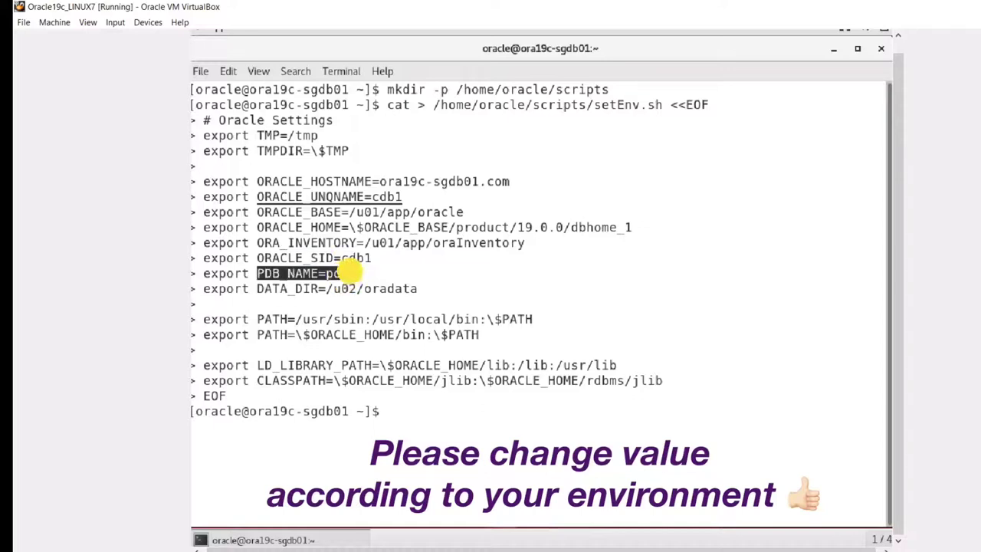
pyautogui.doubleClick(383, 289)
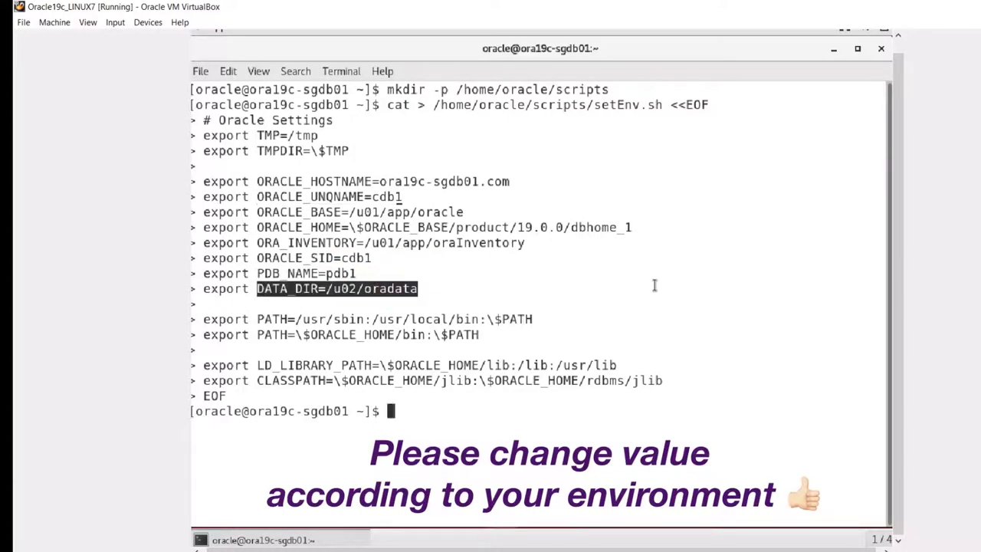
pyautogui.click(613, 228)
pyautogui.doubleClick(613, 229)
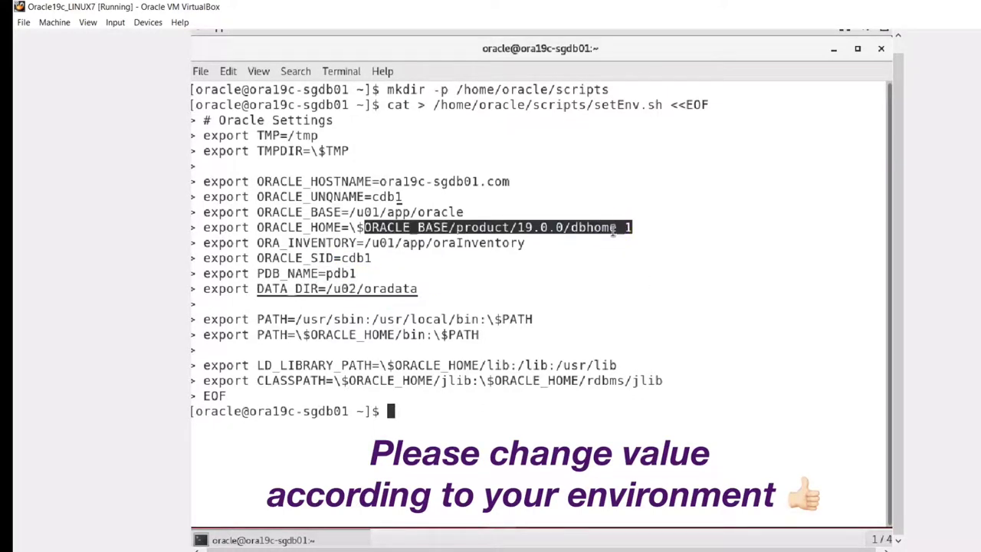
pyautogui.moveTo(258, 227); pyautogui.dragTo(635, 228)
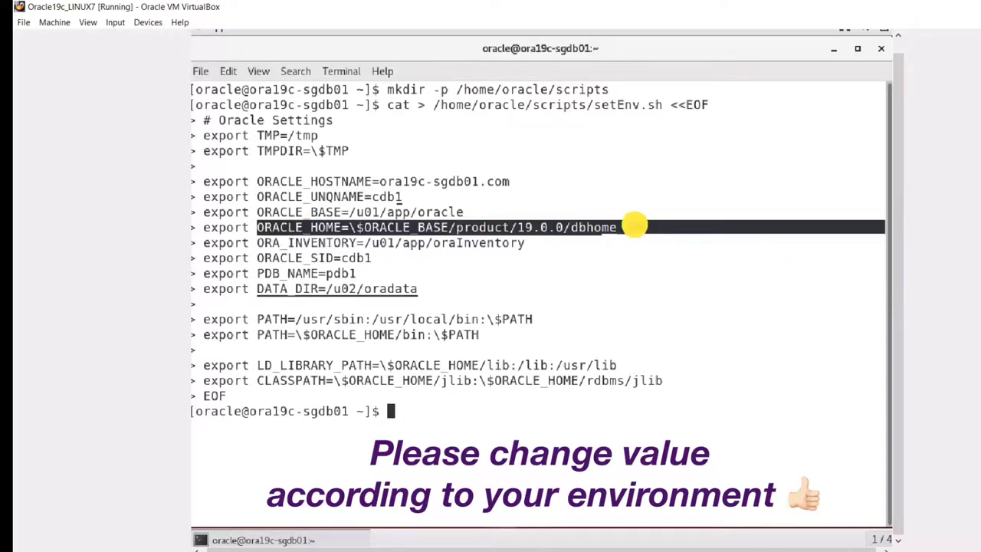
pyautogui.click(477, 500)
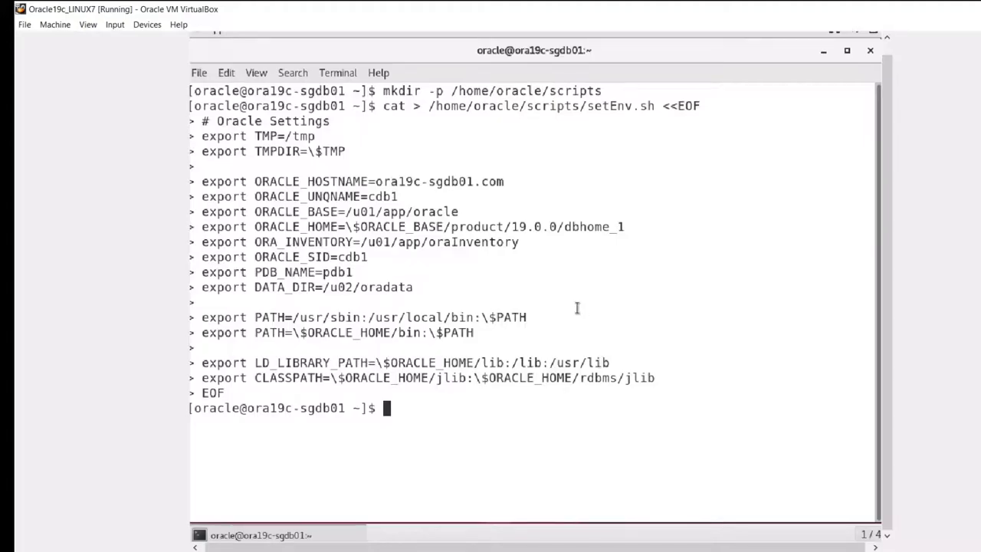
# Paste and run commands adding setEnv.sh to .bash_profile and creating start_all.sh and stop_all.sh.
pyautogui.rightClick(577, 308)
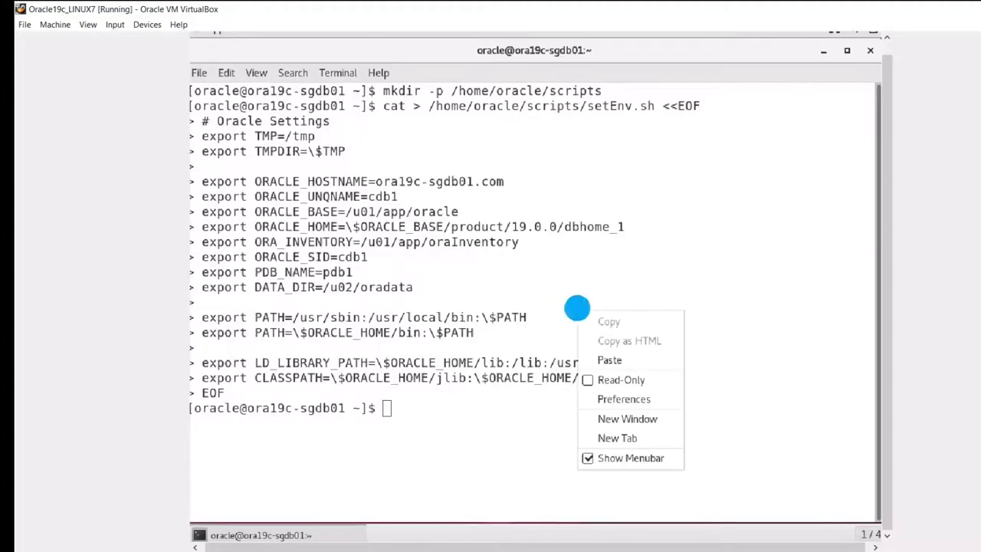
pyautogui.click(605, 358)
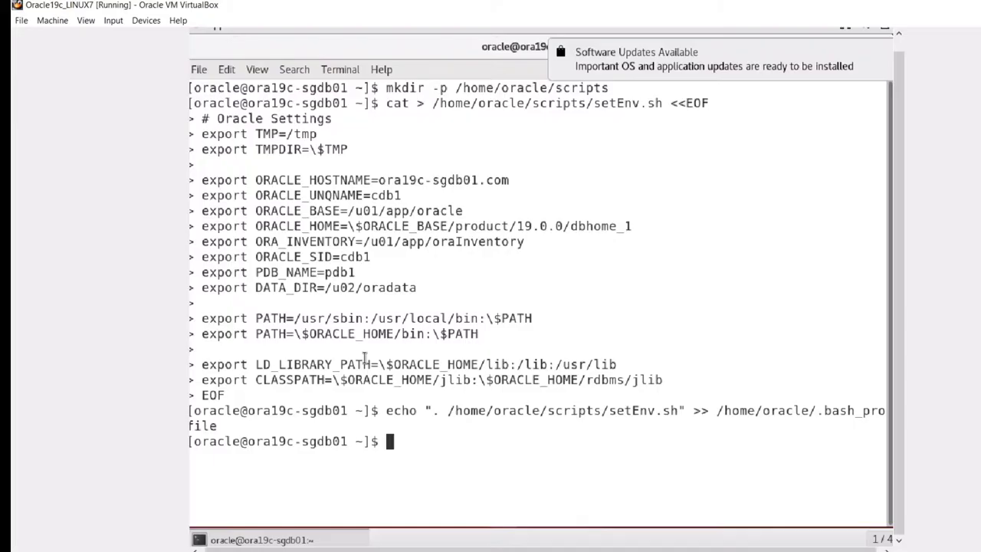
pyautogui.rightClick(652, 304)
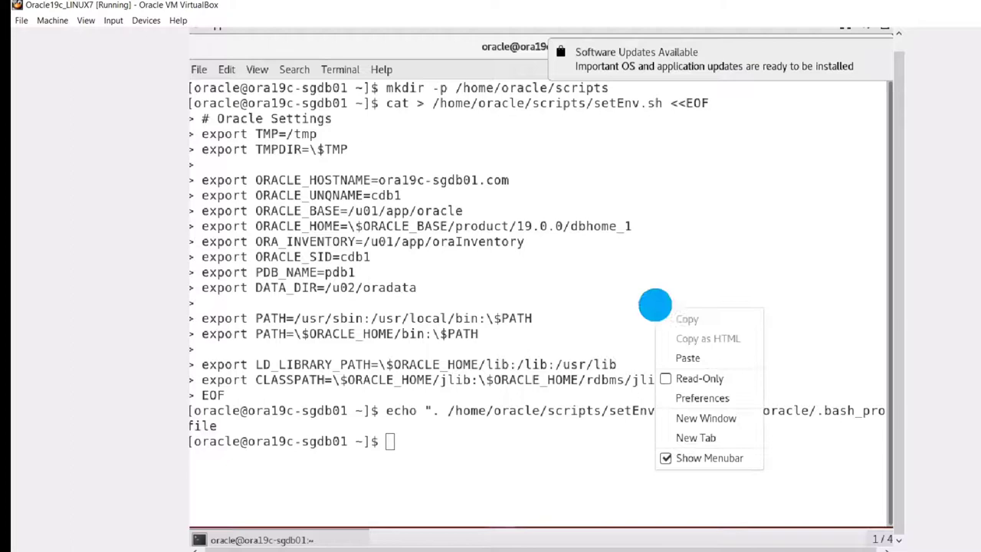
pyautogui.click(700, 358)
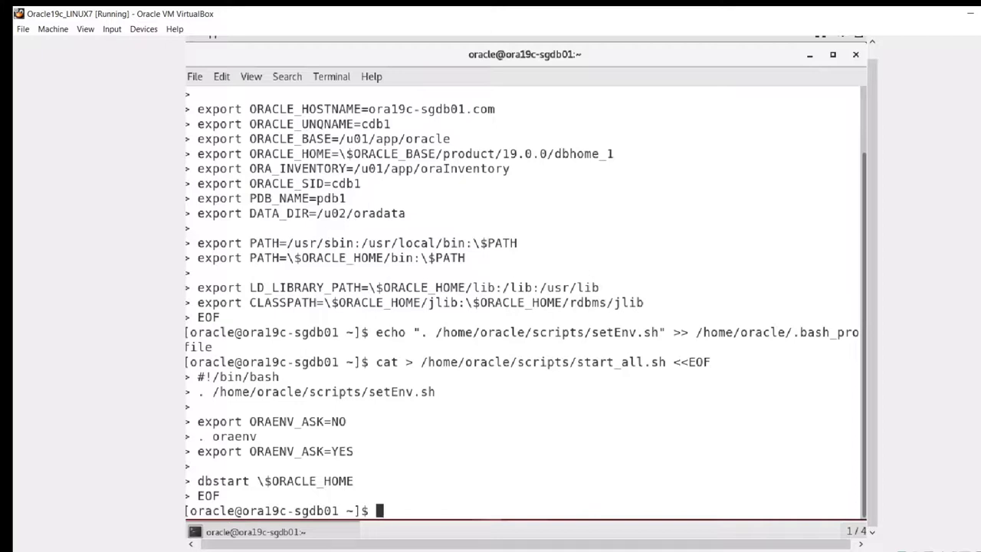
pyautogui.rightClick(516, 452)
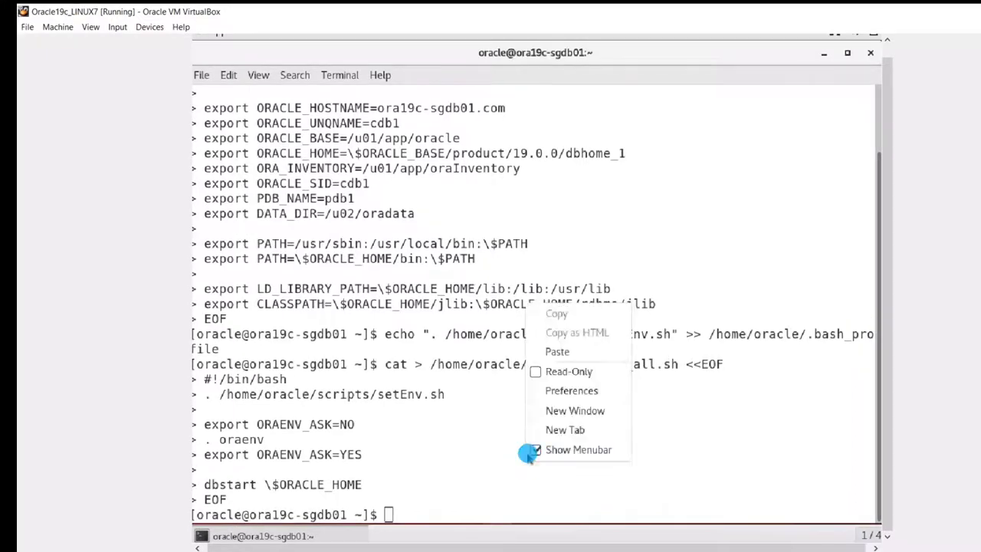
pyautogui.click(551, 351)
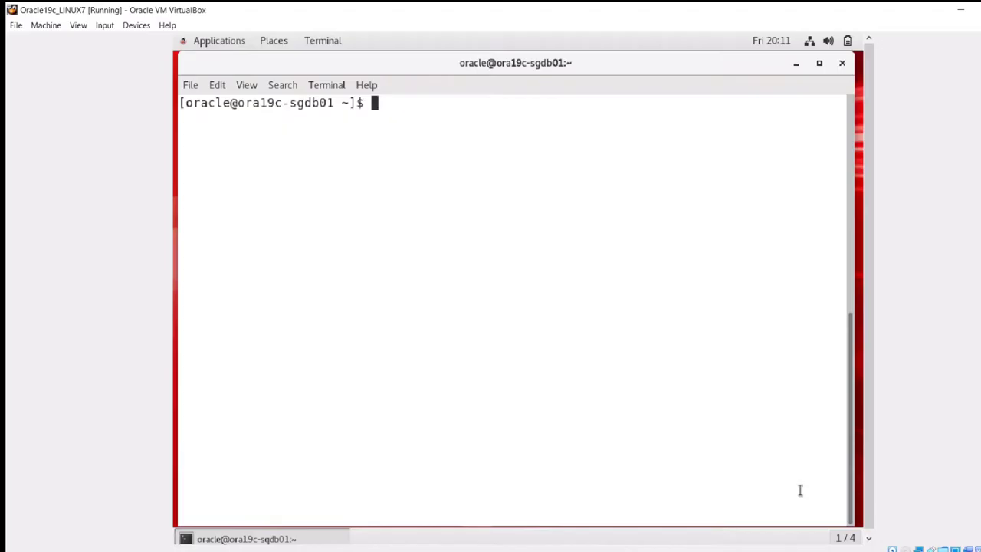
# Set DISPLAY to :0.0 and export it in the guest shell.
pyautogui.write('DISPLAY=')
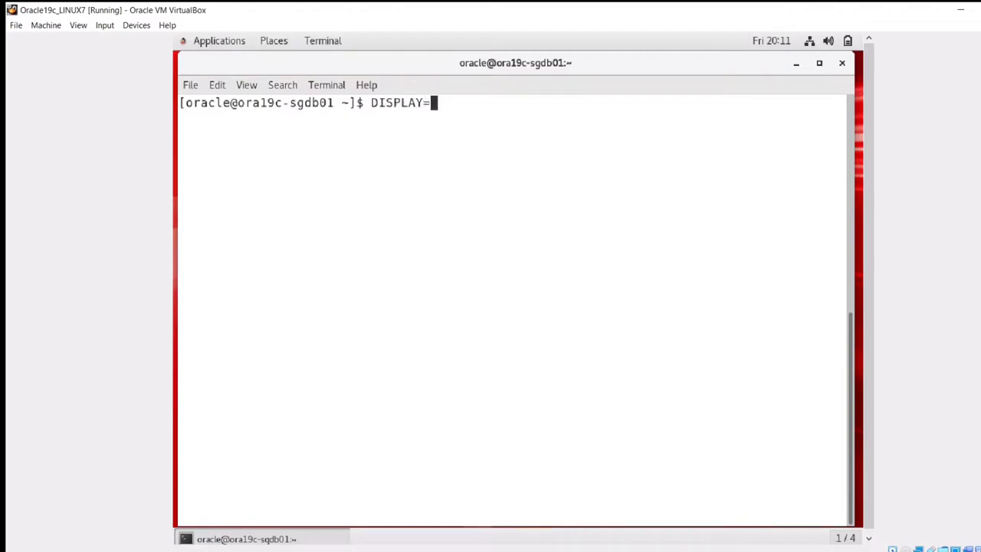
pyautogui.write('0')
pyautogui.press('BackSpace')
pyautogui.write(':0.0; exp')
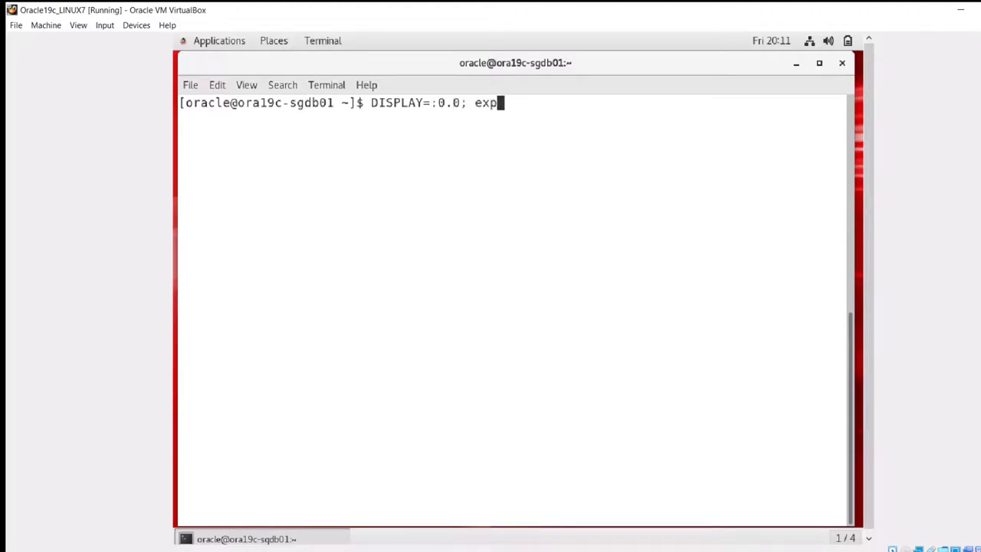
pyautogui.write('ort DISPLAY')
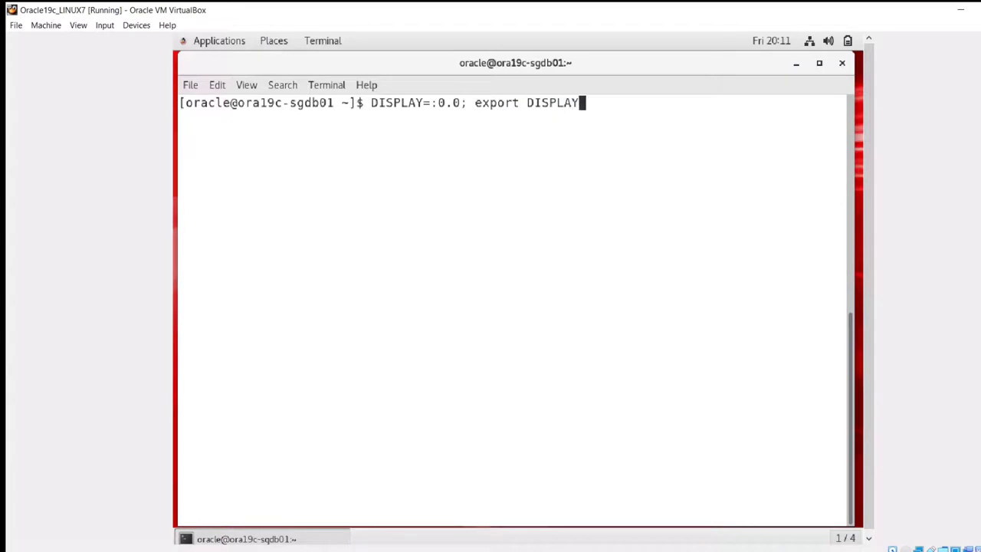
pyautogui.press('Return')
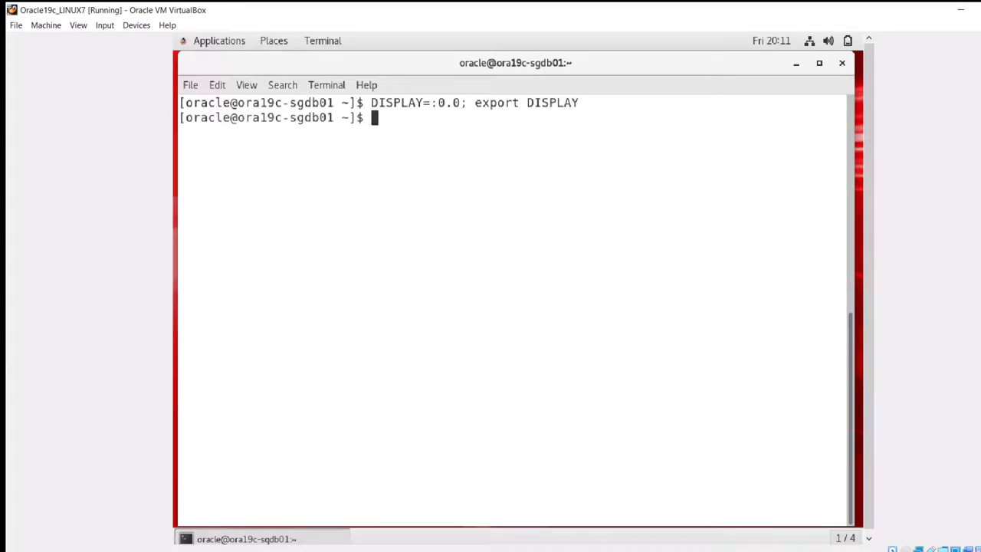
pyautogui.press('Return')
# Enter the command echo $ORACLE_HOME at the prompt.
pyautogui.write('cd')
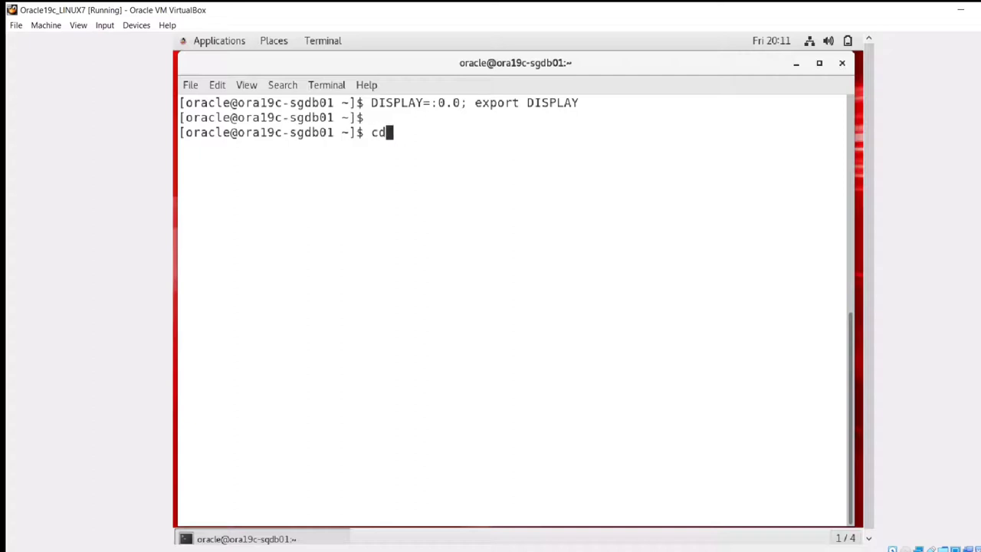
pyautogui.press('BackSpace')
pyautogui.press('BackSpace')
pyautogui.write('echo $O')
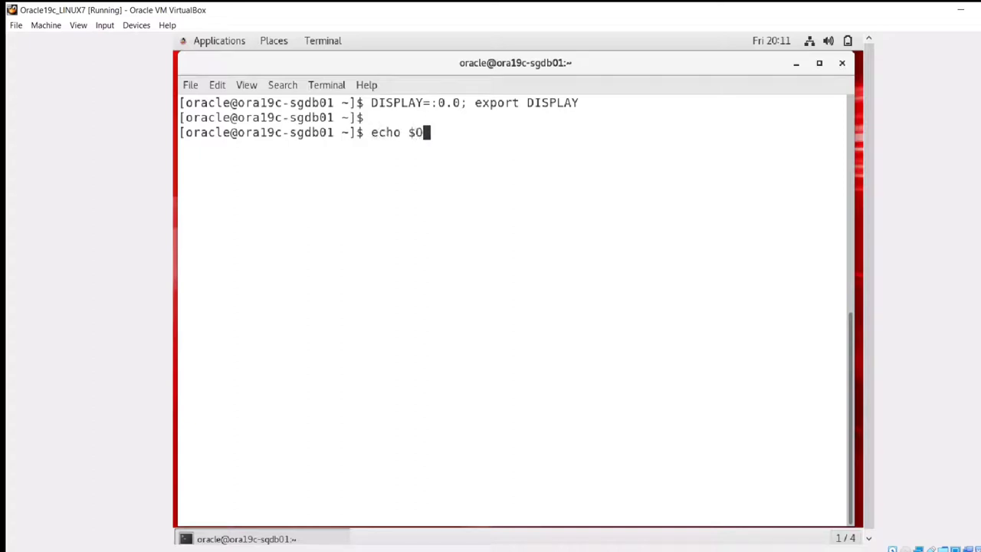
pyautogui.write('RACLE_HOME')
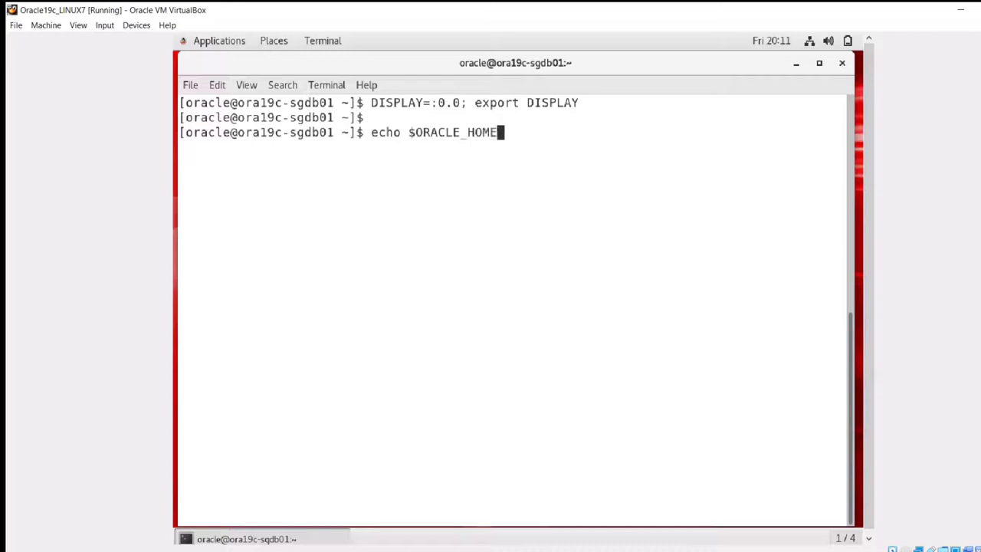
# Show ORACLE_HOME, change into that directory and confirm it with pwd.
pyautogui.press('Return')
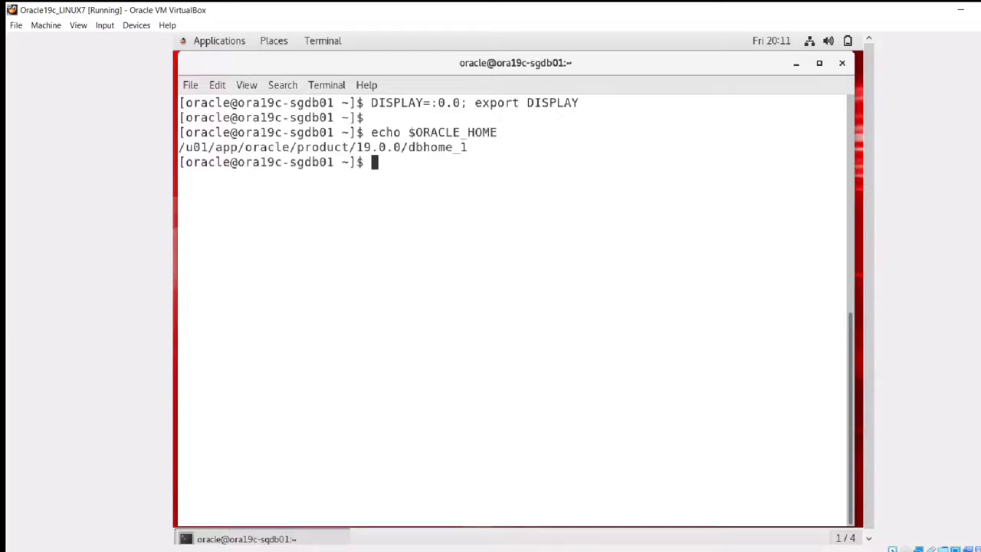
pyautogui.write('cd $ORACLE_')
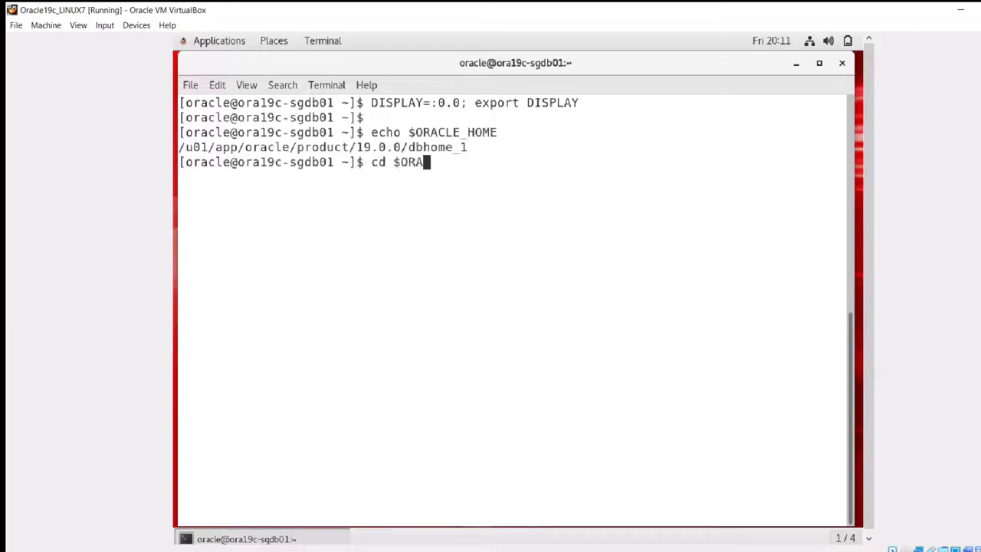
pyautogui.write('ME')
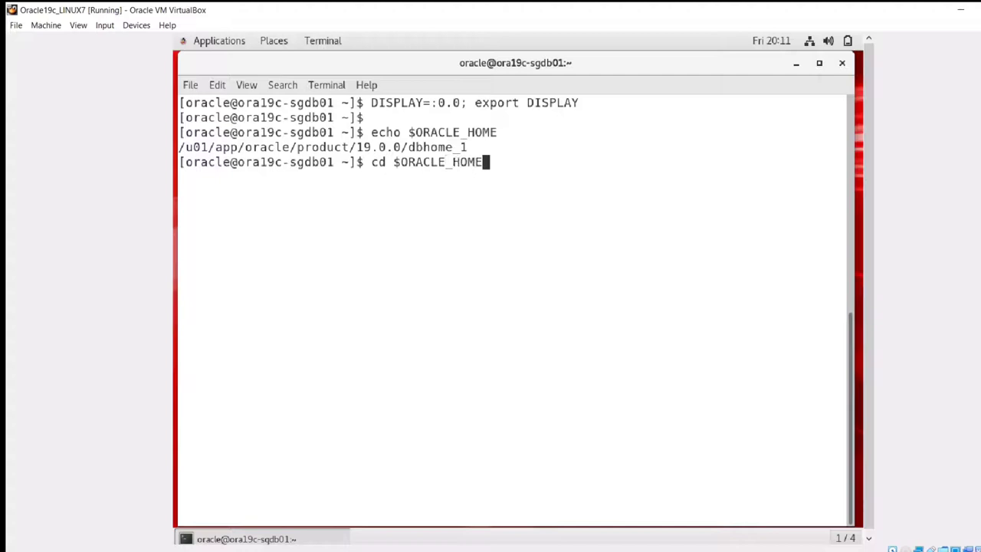
pyautogui.press('Return')
pyautogui.press('Return')
pyautogui.write('PWD')
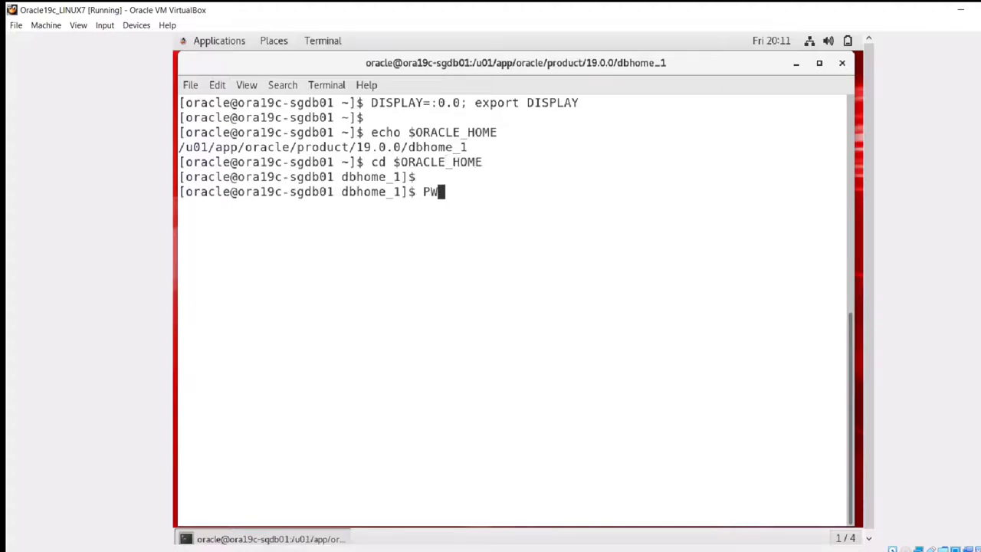
pyautogui.press('Return')
pyautogui.write('pwd')
pyautogui.press('Return')
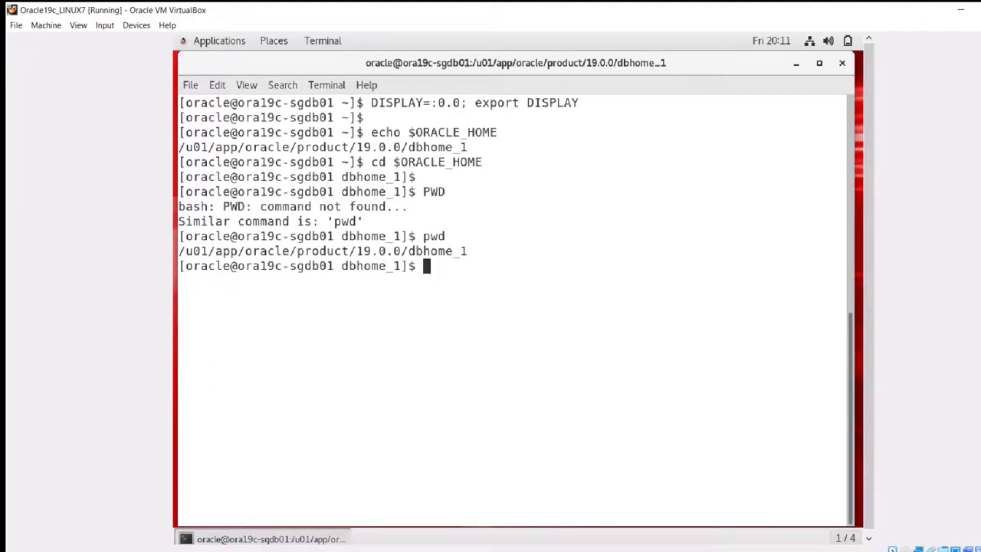
# List /home/oracle to reveal LINUX.X64_193000_db_home.zip.
pyautogui.write('ls /home/or')
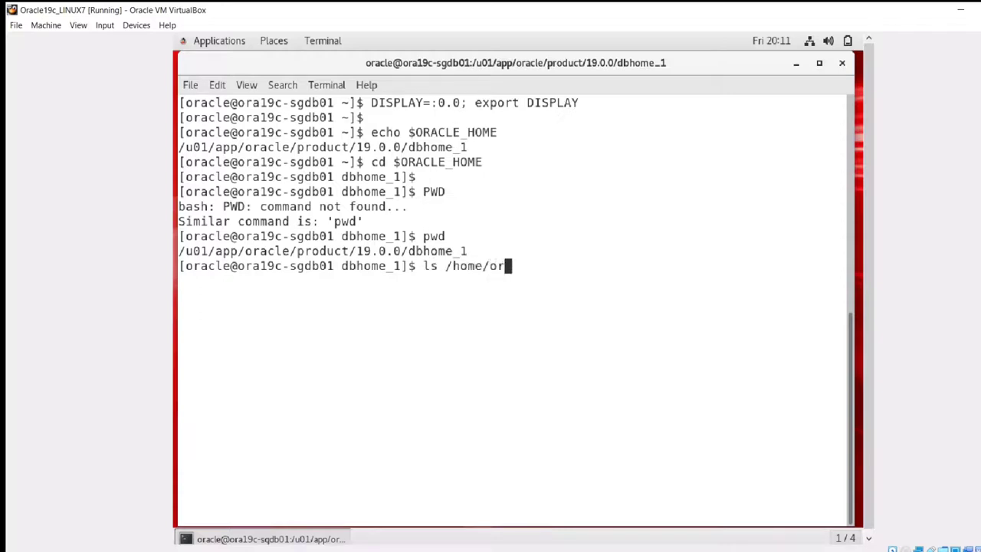
pyautogui.write('acle')
pyautogui.press('Return')
pyautogui.write('cp')
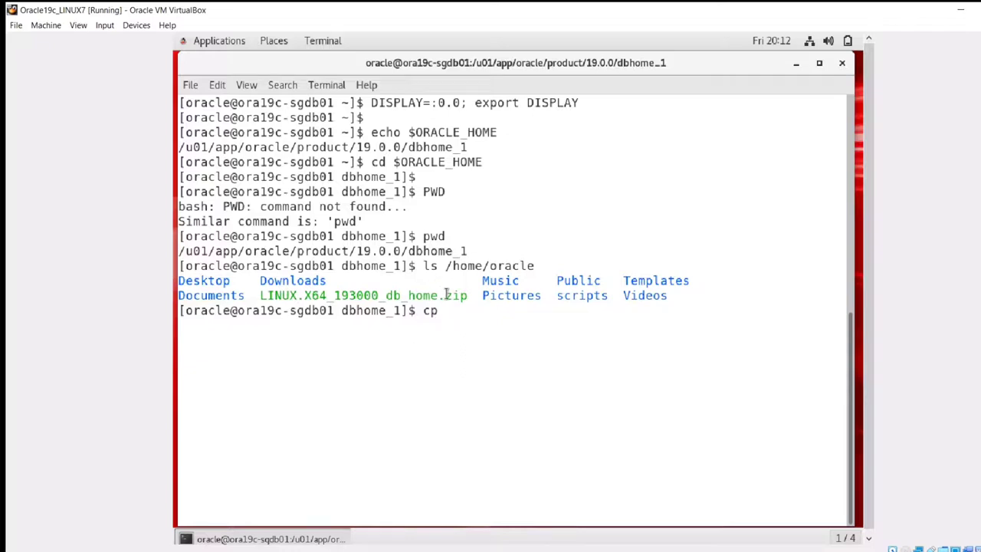
# Run unzip -oq on /home/oracle/LINUX.X64_193000_db_home.zip inside dbhome_1.
pyautogui.press('BackSpace')
pyautogui.press('BackSpace')
pyautogui.press('BackSpace')
pyautogui.write('unzip -o')
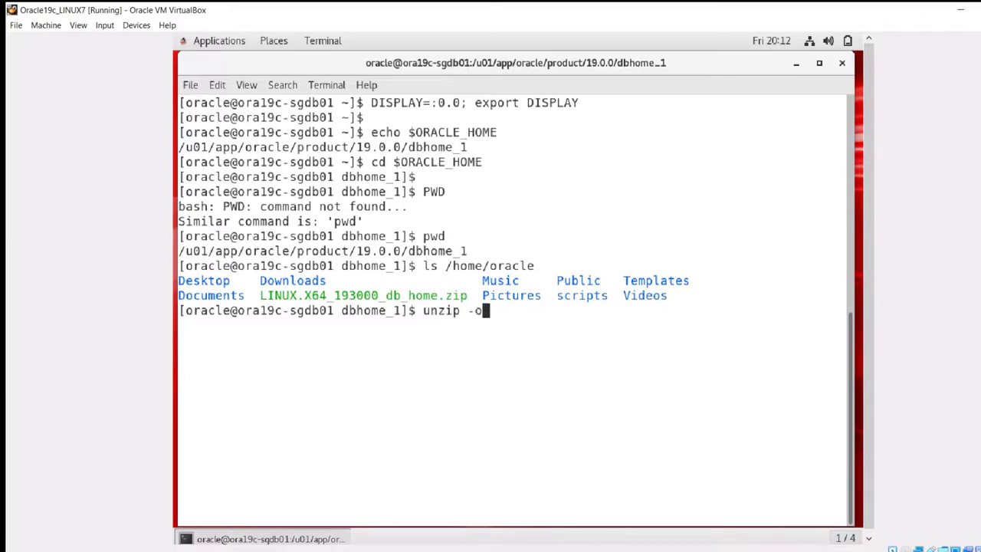
pyautogui.write('q /home/oracl')
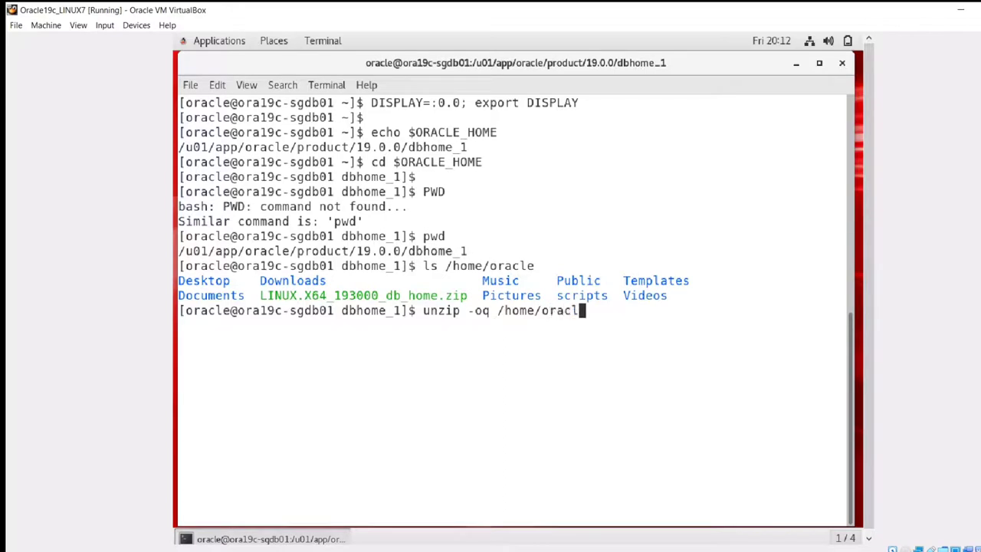
pyautogui.press('Tab')
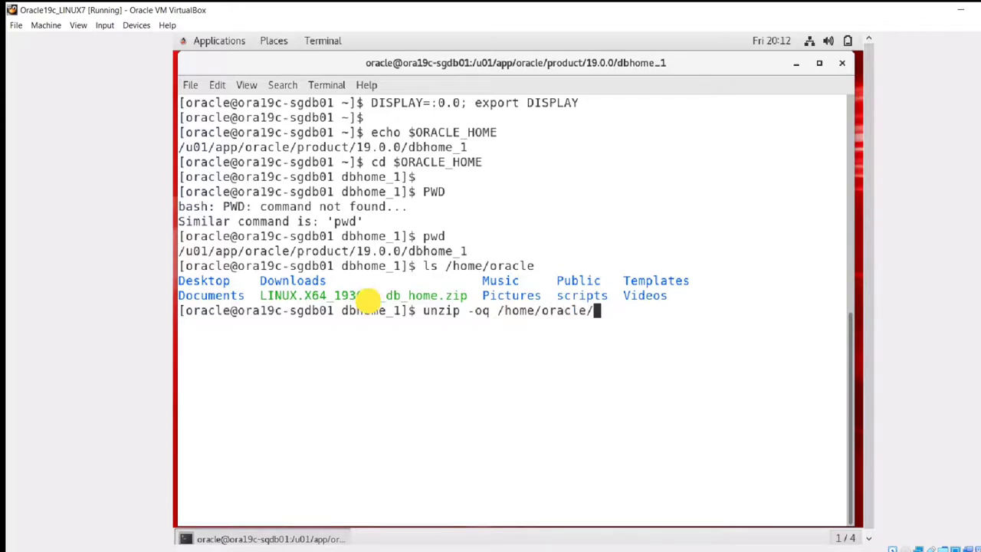
pyautogui.doubleClick(369, 301)
pyautogui.rightClick(369, 301)
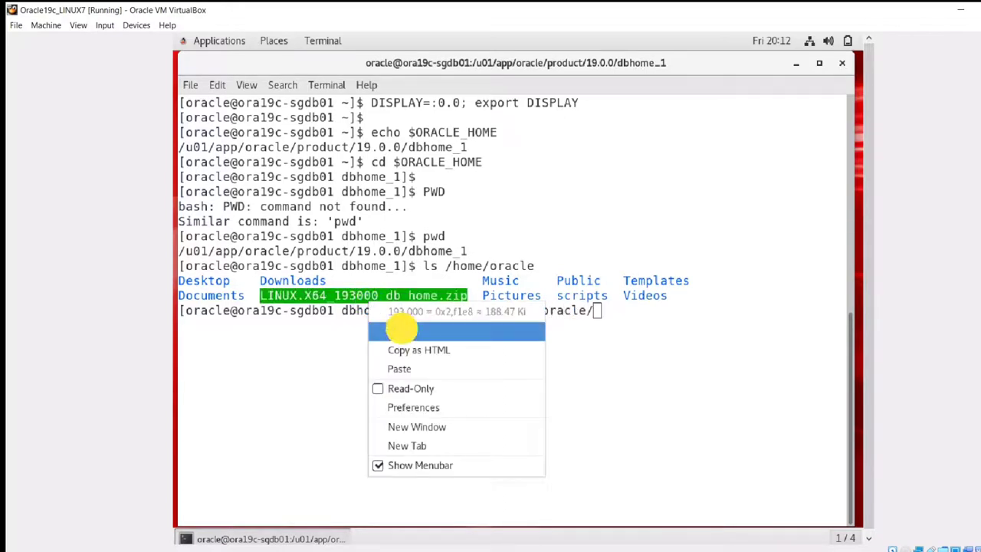
pyautogui.click(398, 330)
pyautogui.rightClick(518, 202)
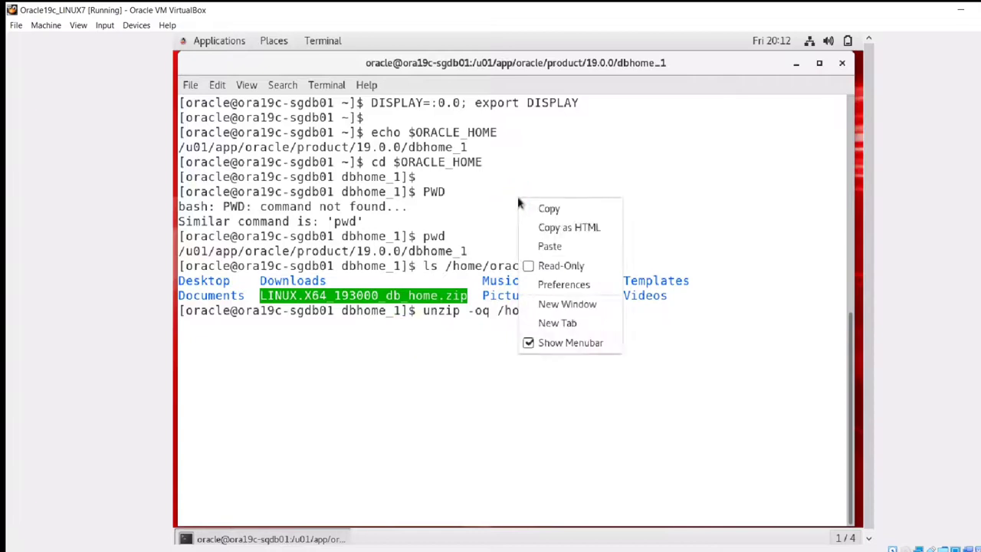
pyautogui.click(550, 246)
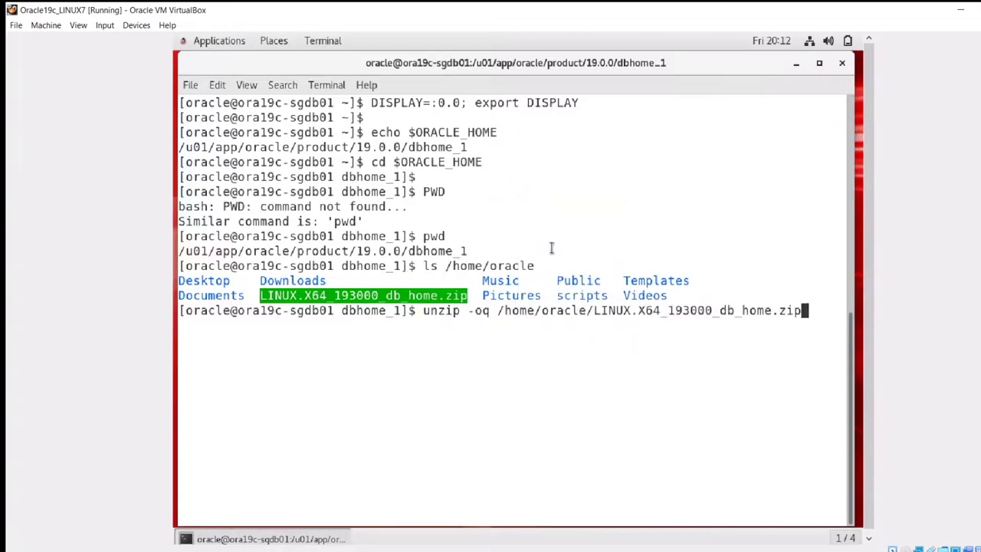
pyautogui.click(428, 311)
pyautogui.moveTo(427, 311)
pyautogui.mouseDown()
pyautogui.moveTo(712, 343)
pyautogui.moveTo(803, 300)
pyautogui.moveTo(808, 310)
pyautogui.mouseUp()
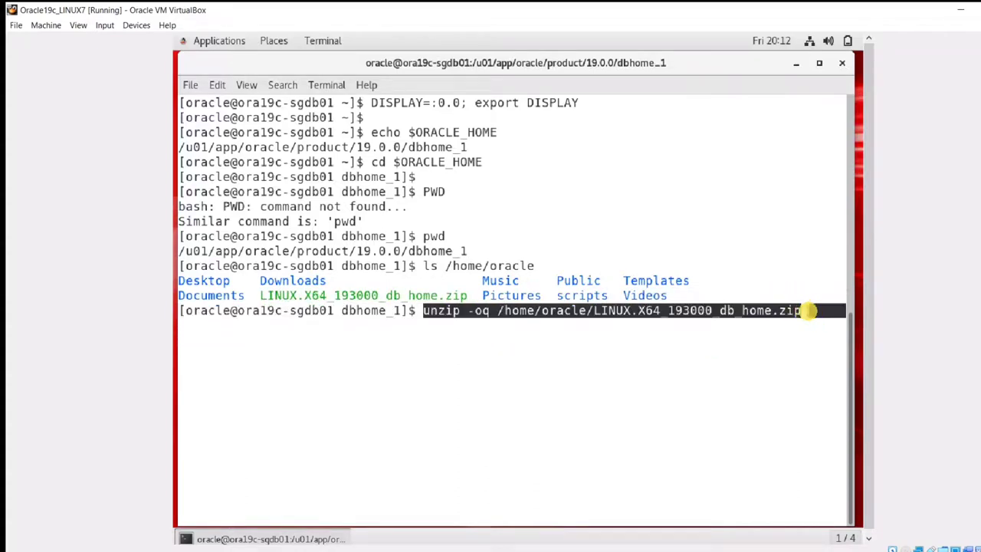
pyautogui.click(820, 412)
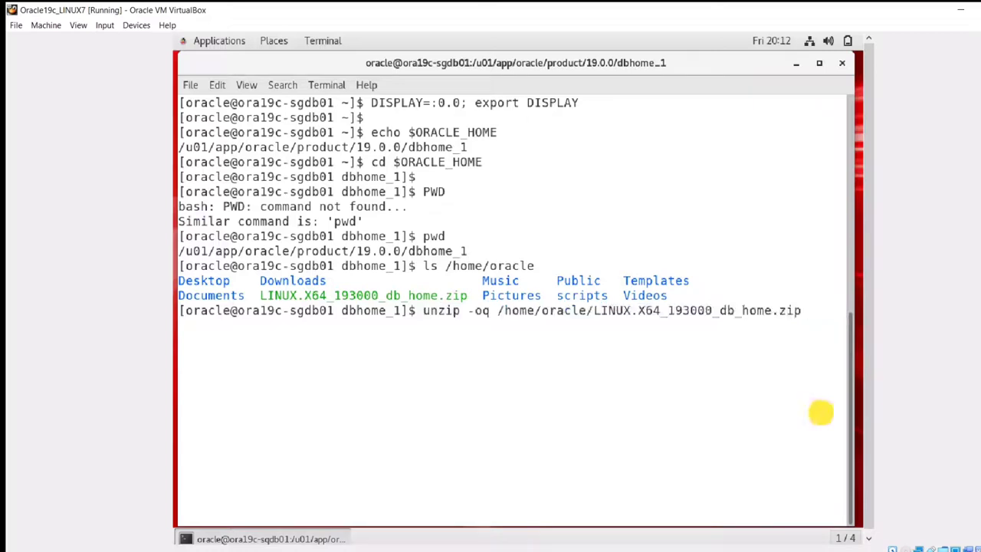
pyautogui.press('Return')
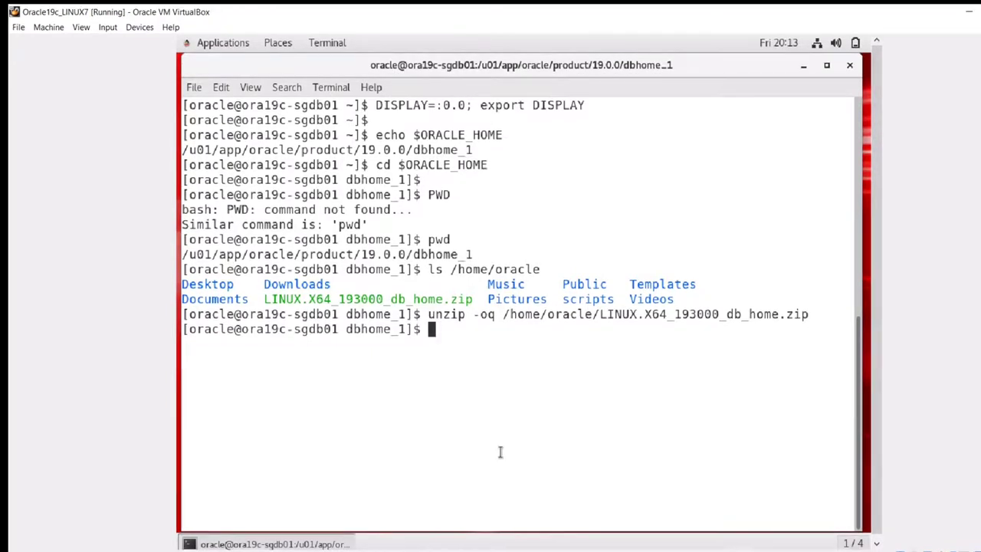
# List the contents of the unzipped Oracle home with ls.
pyautogui.write(';s')
pyautogui.press('BackSpace')
pyautogui.press('BackSpace')
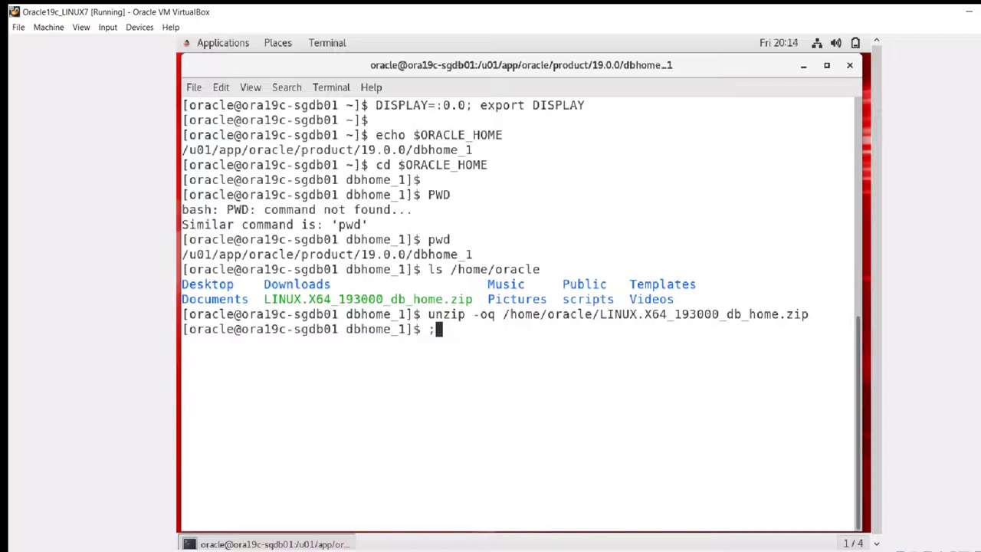
pyautogui.write('ls')
pyautogui.press('Return')
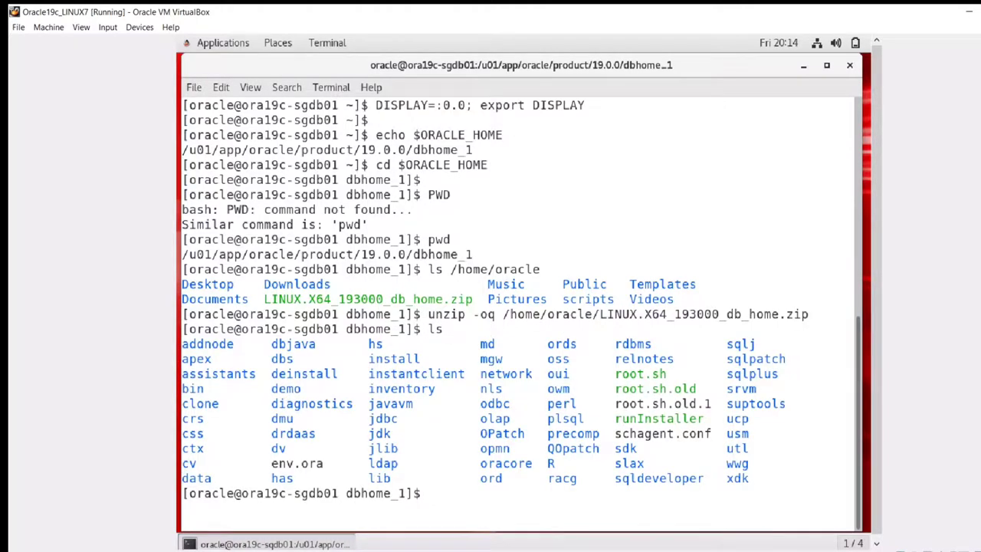
# Launch ./runInstaller to start the Oracle Database 19c Installer.
pyautogui.write('./')
pyautogui.doubleClick(660, 419)
pyautogui.rightClick(662, 417)
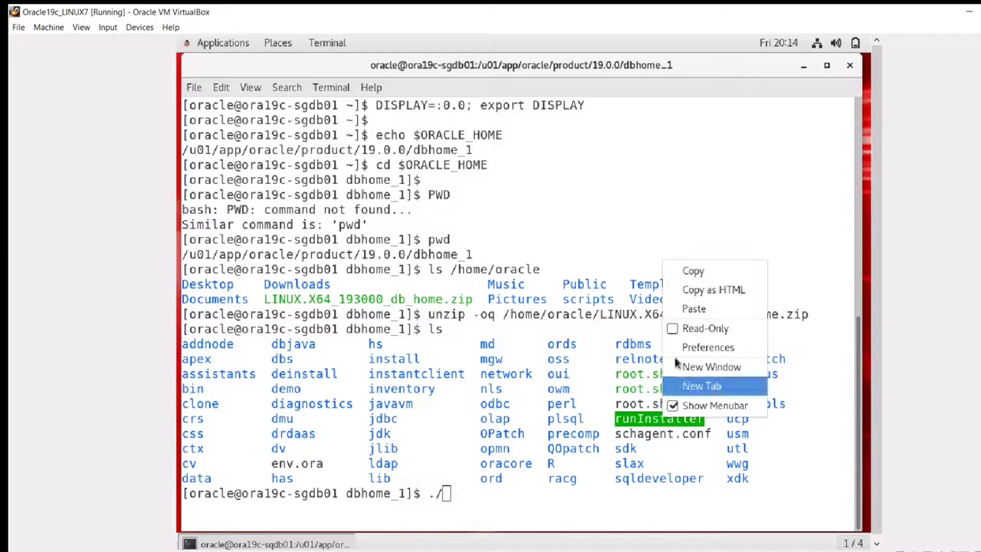
pyautogui.click(695, 271)
pyautogui.rightClick(697, 278)
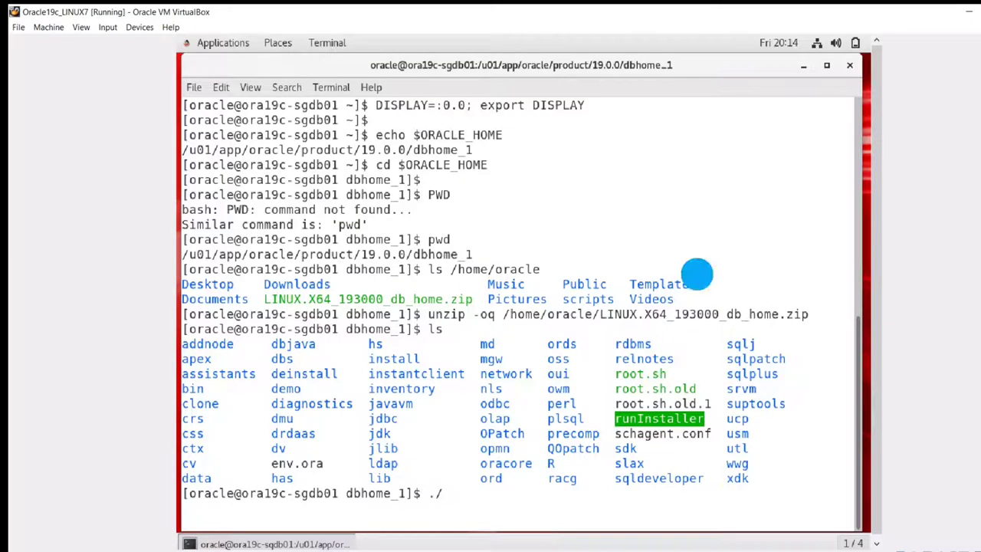
pyautogui.click(723, 324)
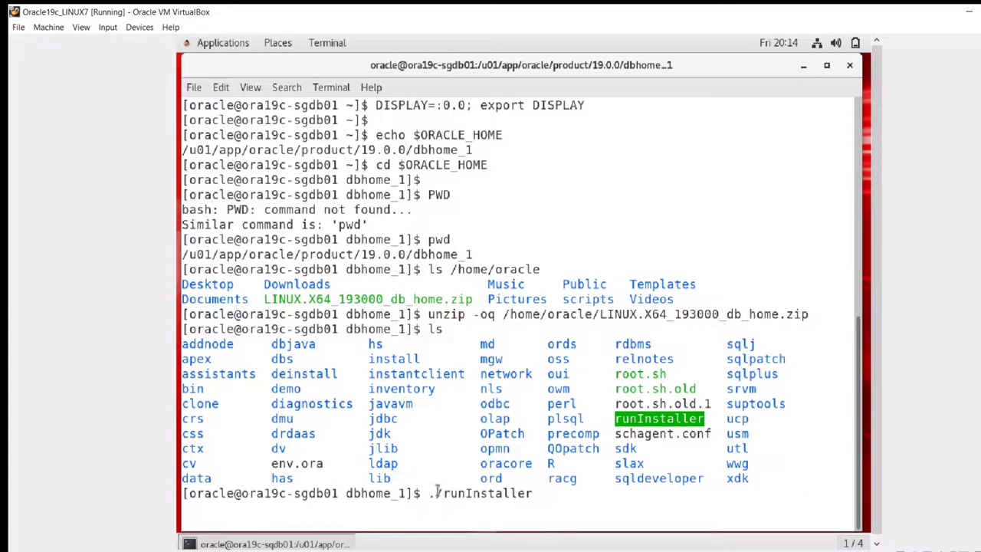
pyautogui.moveTo(429, 492); pyautogui.dragTo(553, 499)
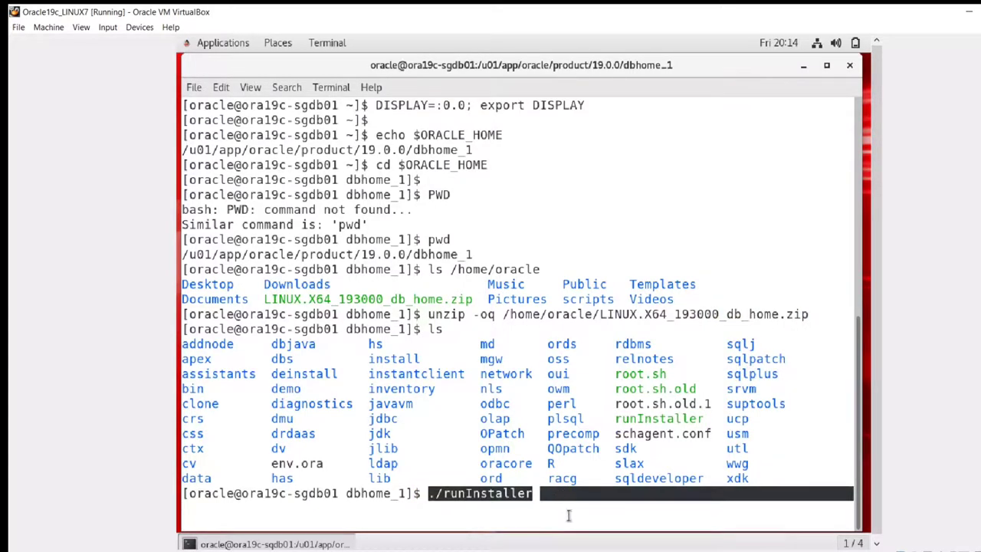
pyautogui.press('Return')
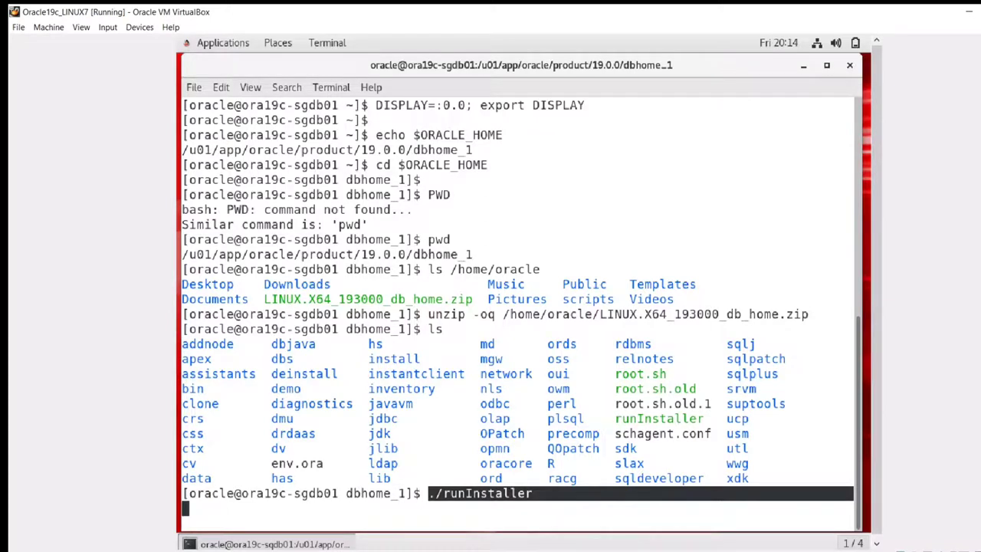
pyautogui.click(653, 429)
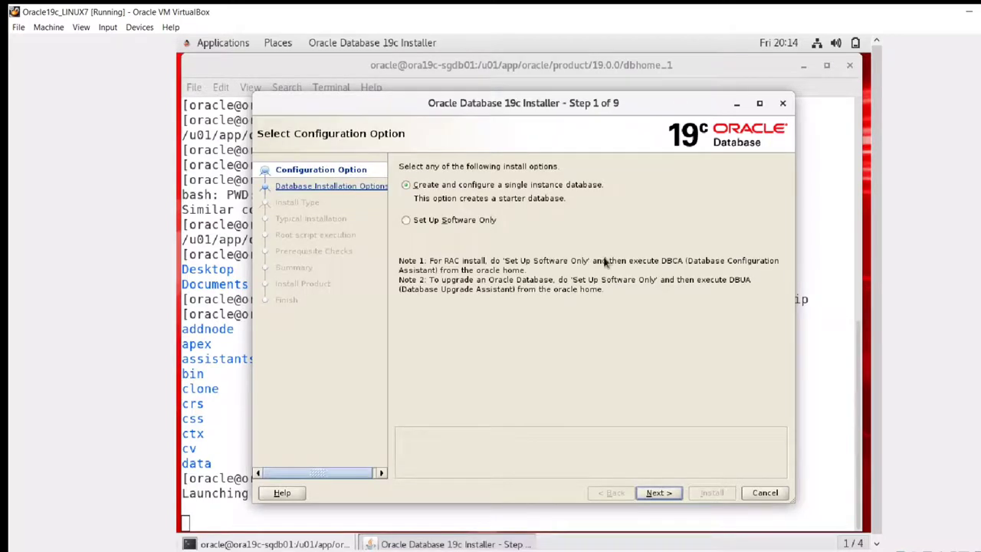
# Choose Set Up Software Only, Single instance installation and Enterprise Edition.
pyautogui.click(405, 219)
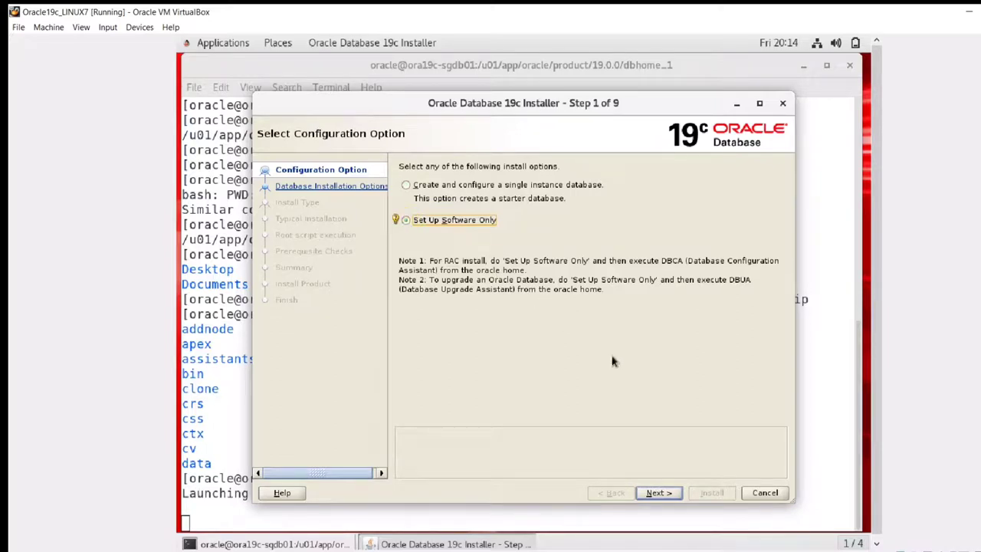
pyautogui.click(678, 490)
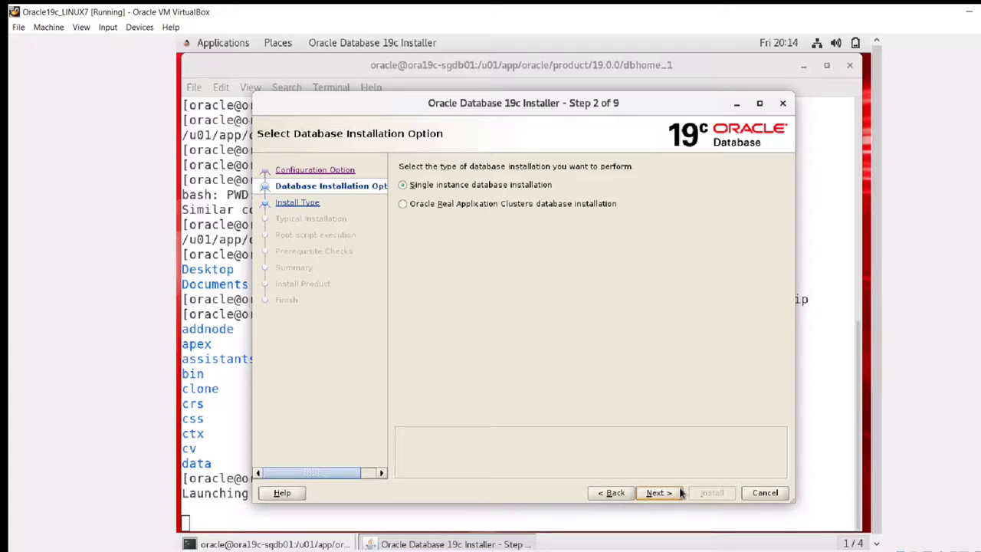
pyautogui.click(659, 493)
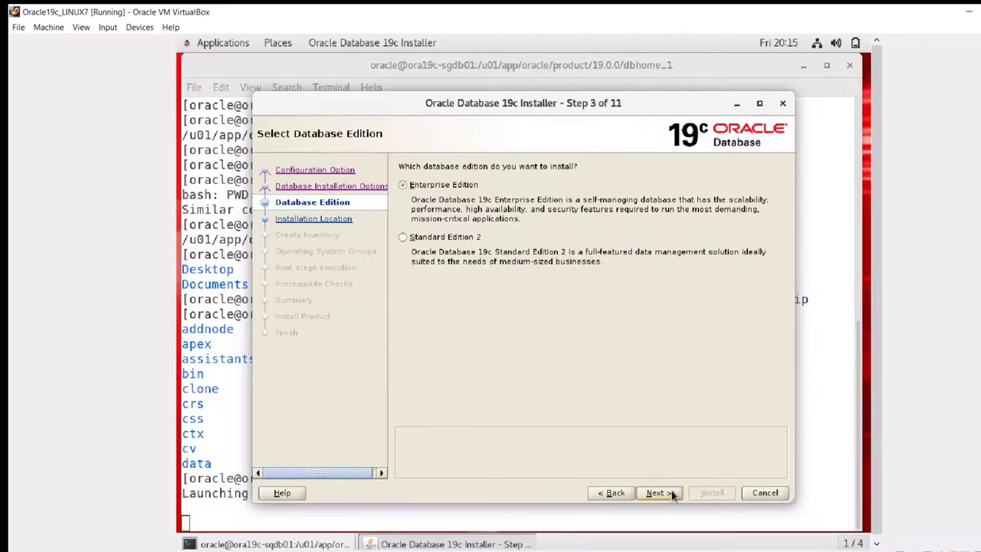
pyautogui.click(671, 493)
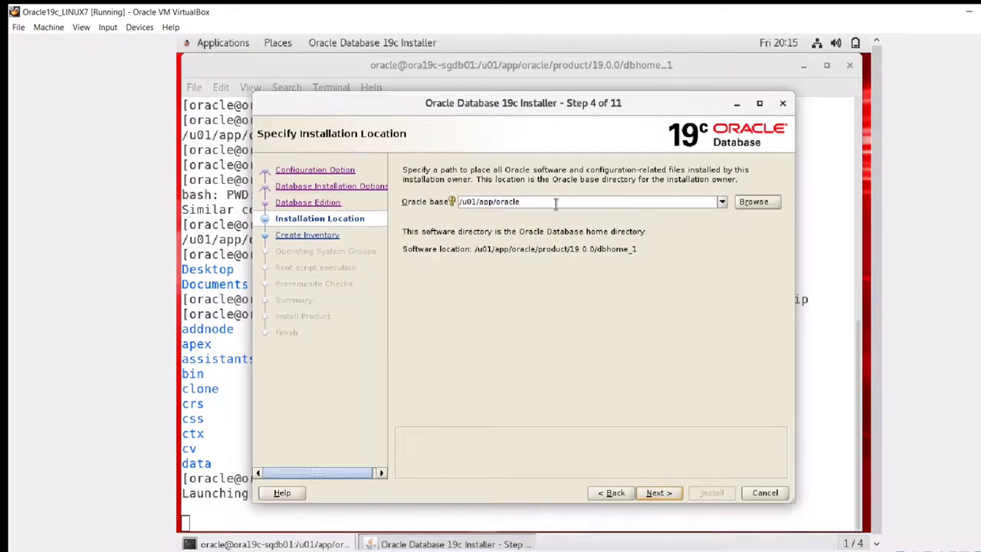
# Accept Oracle base /u01/app/oracle, inventory /u01/app/oraInventory and the default OS groups.
pyautogui.moveTo(555, 204); pyautogui.dragTo(444, 201)
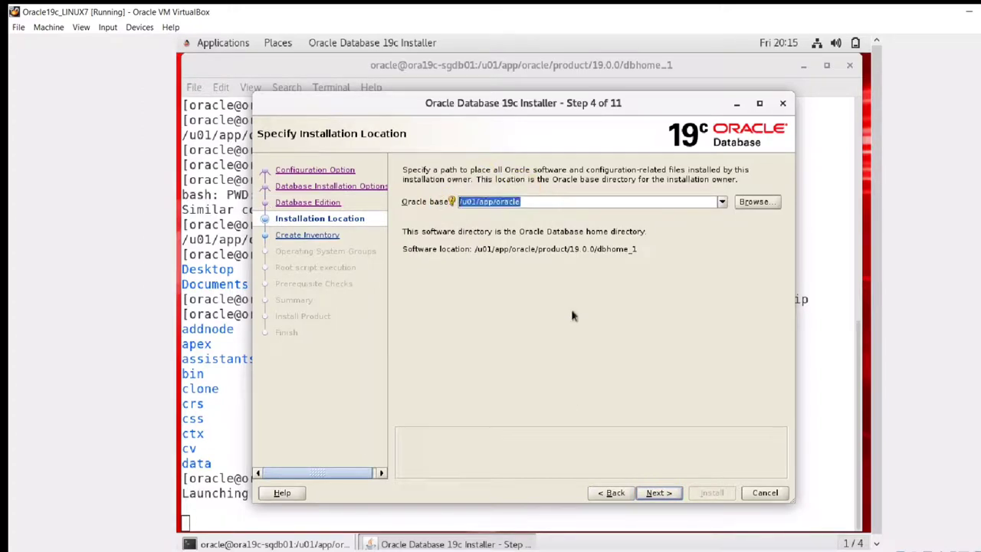
pyautogui.click(658, 492)
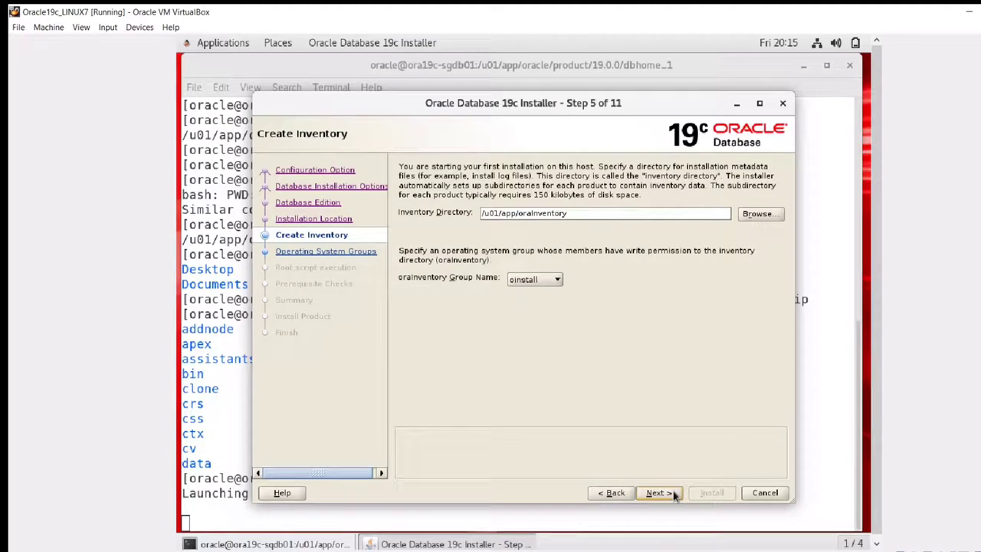
pyautogui.click(578, 214)
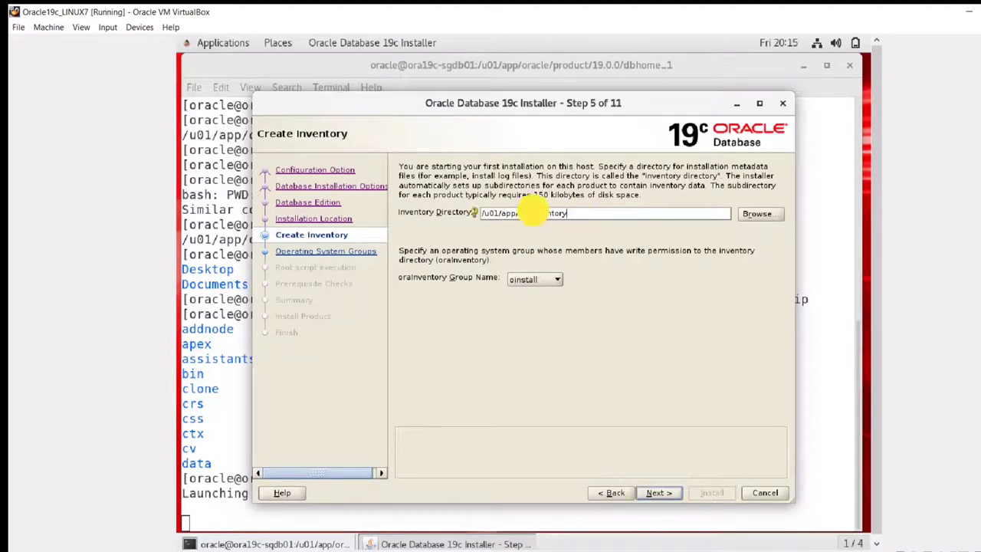
pyautogui.tripleClick(533, 212)
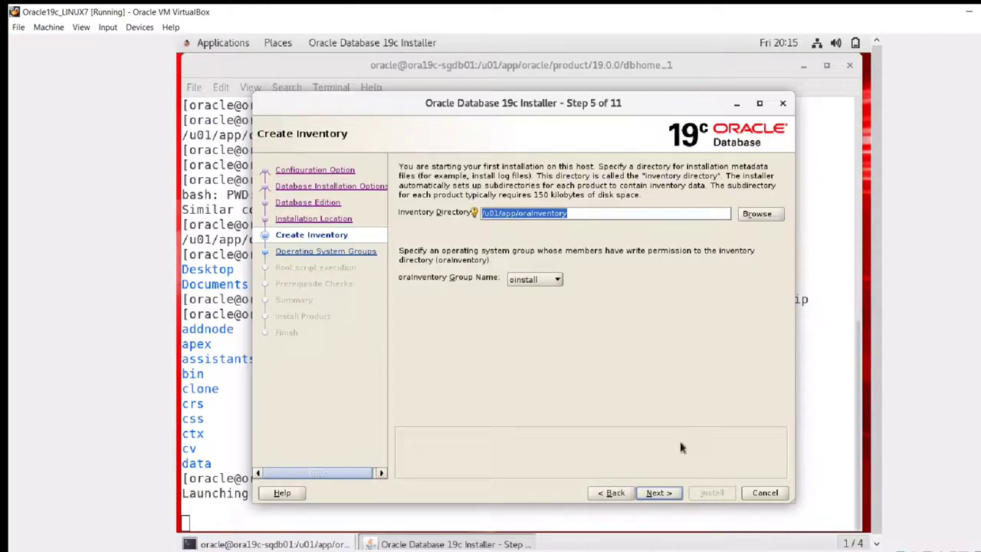
pyautogui.click(677, 493)
pyautogui.click(677, 496)
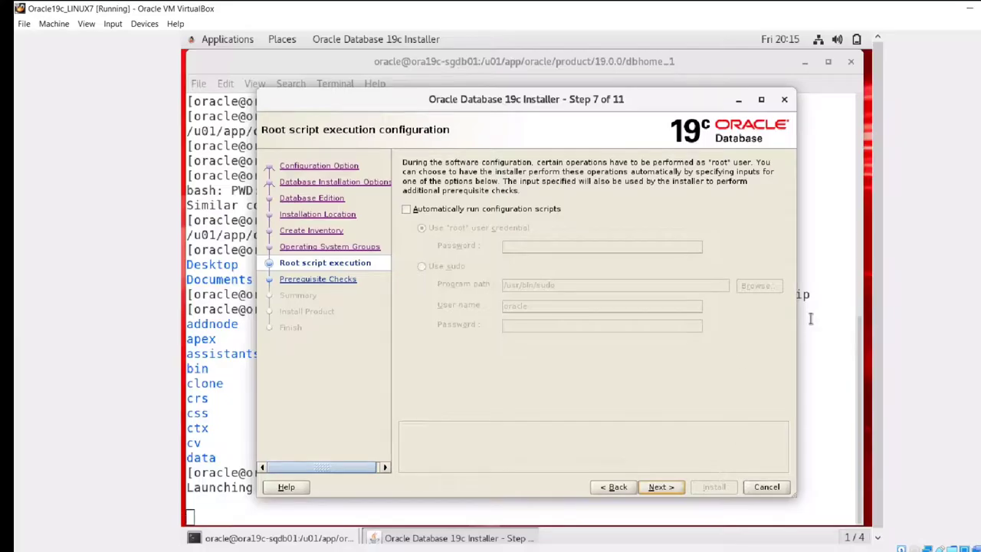
# Enable automatic configuration scripts with root credentials, entering the root password, and continue.
pyautogui.click(405, 210)
pyautogui.click(521, 246)
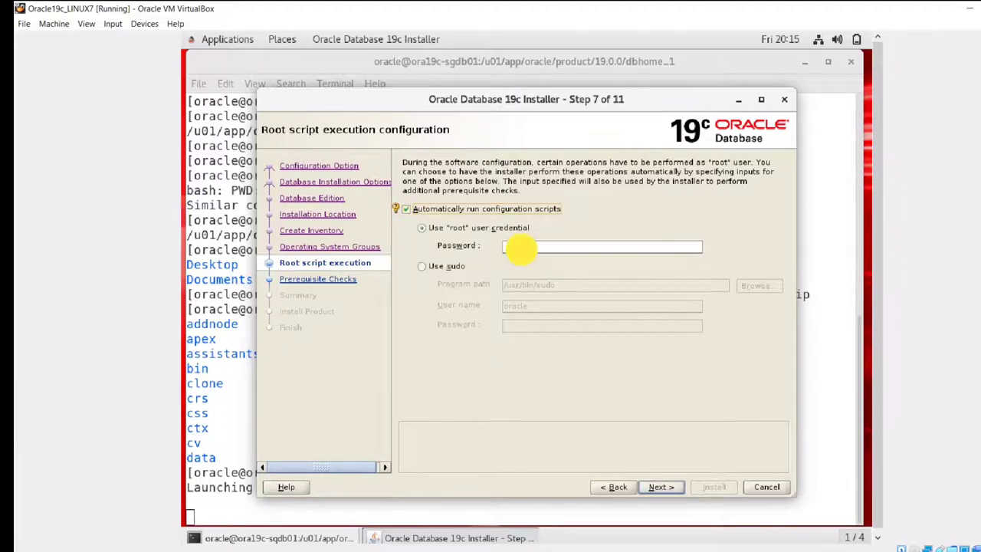
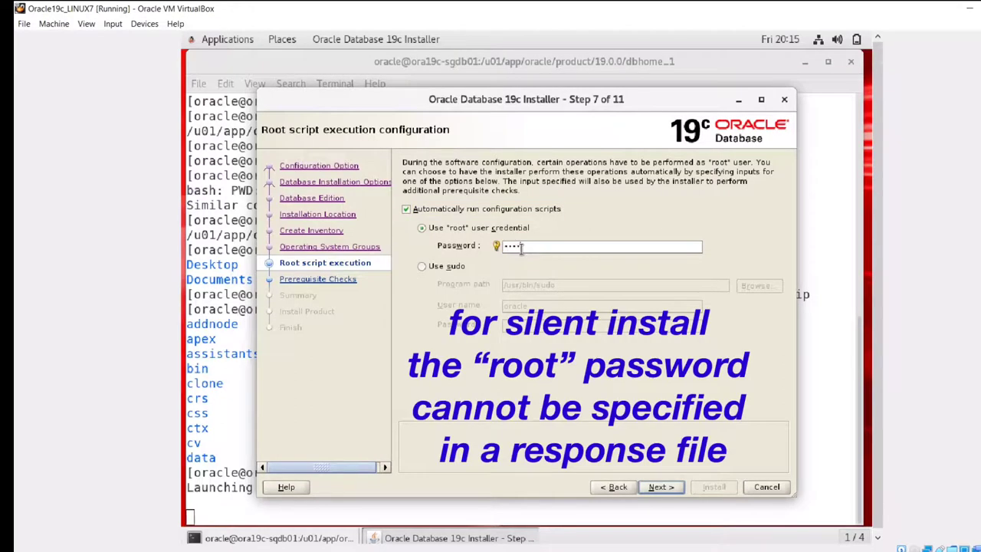
pyautogui.click(679, 491)
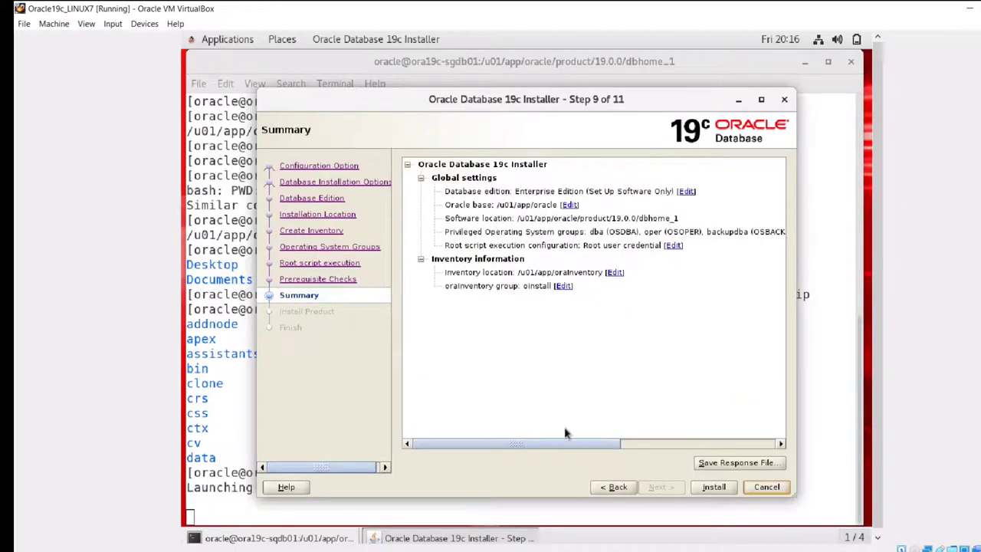
# Save the installer settings as response file db.rsp and start the installation.
pyautogui.moveTo(568, 448); pyautogui.dragTo(515, 433)
pyautogui.click(712, 462)
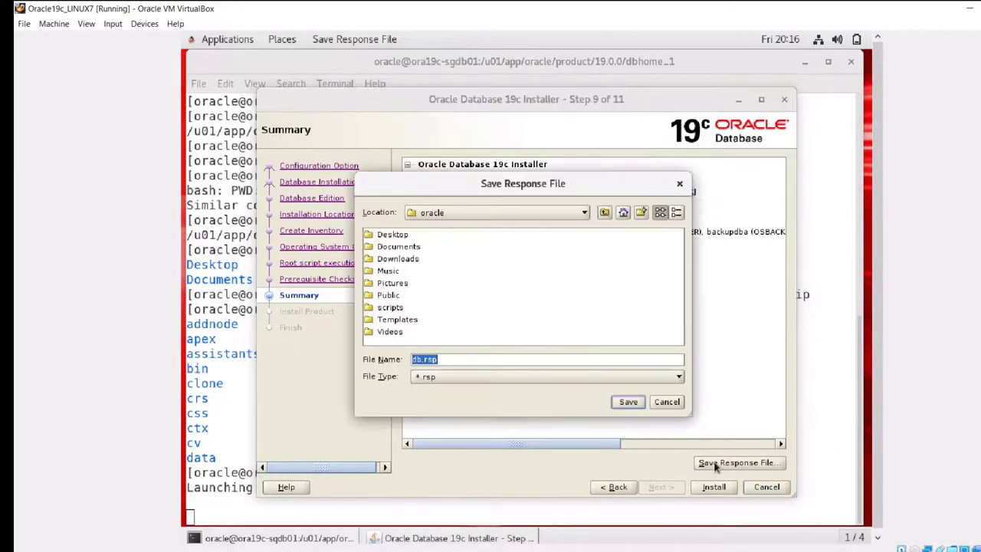
pyautogui.click(634, 401)
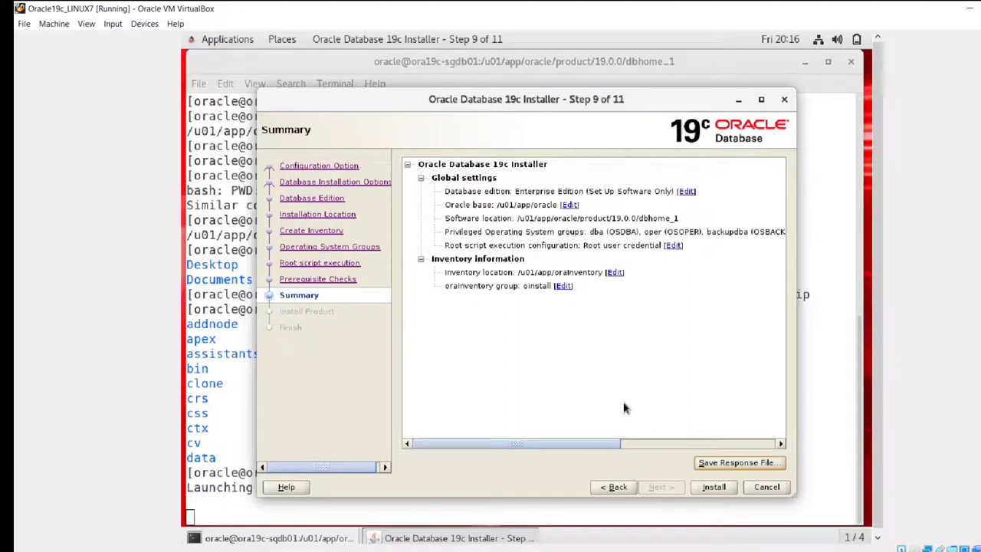
pyautogui.click(624, 406)
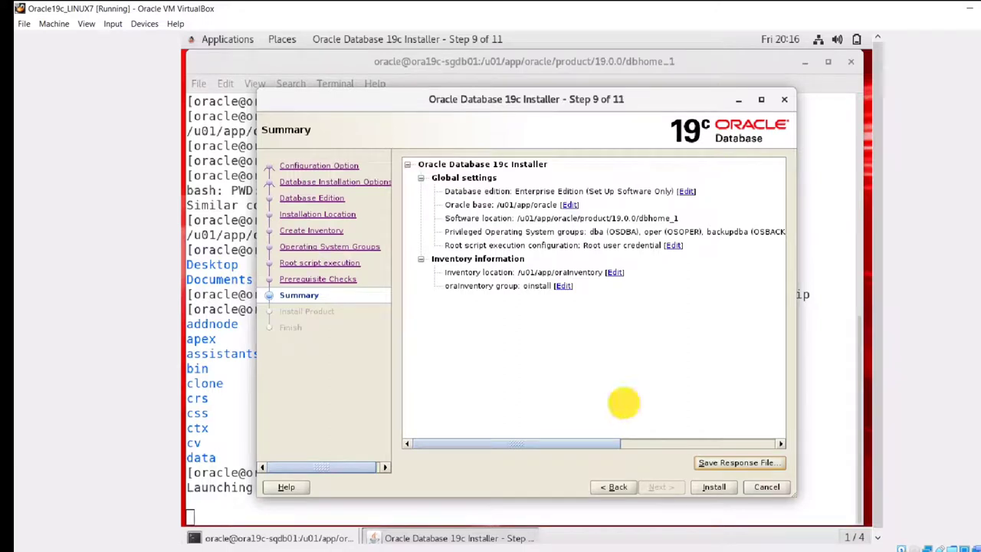
pyautogui.click(731, 491)
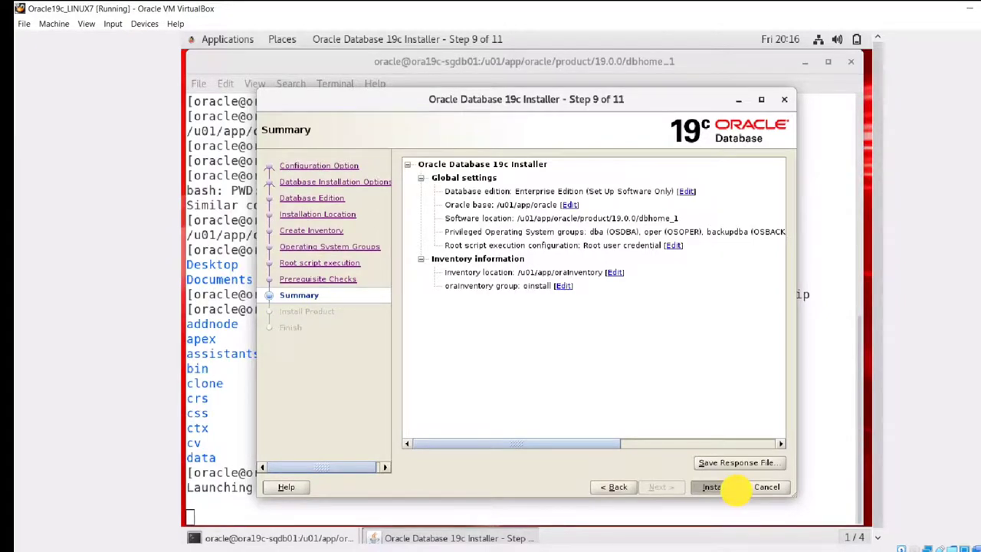